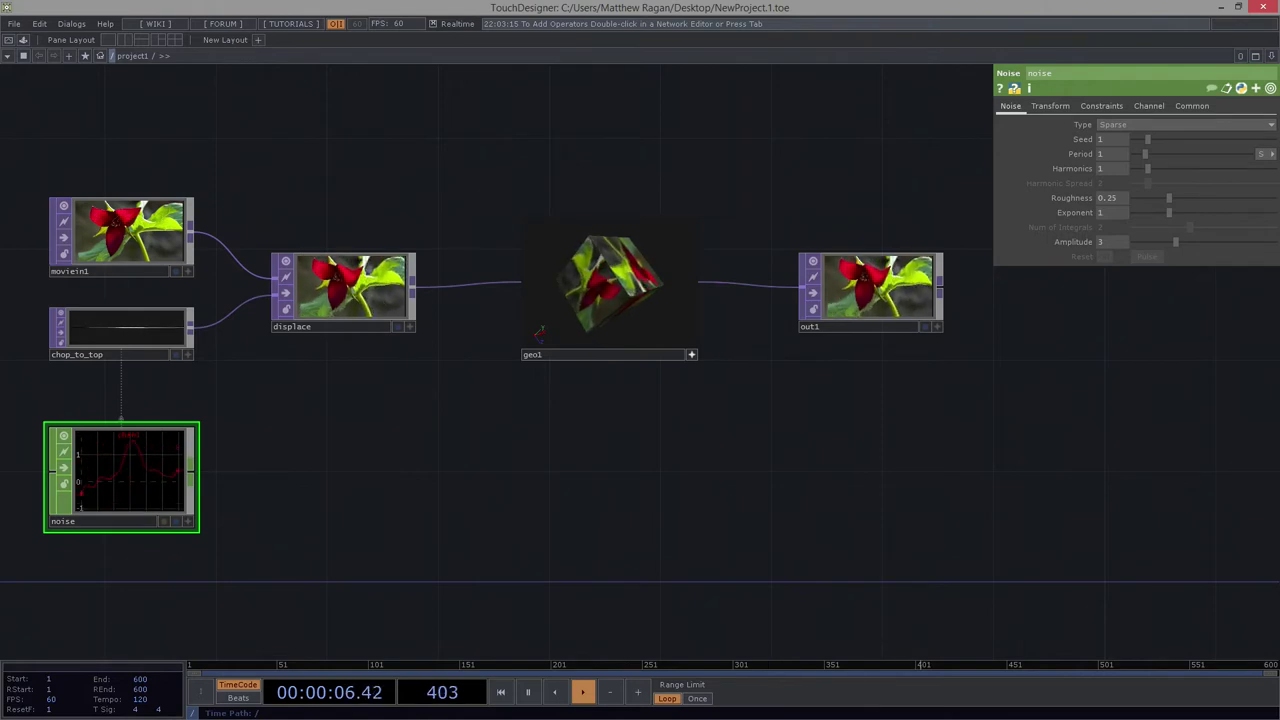
- Zoom out to the root network and delete the old project1 container
scroll(411, 418, "down", 3)
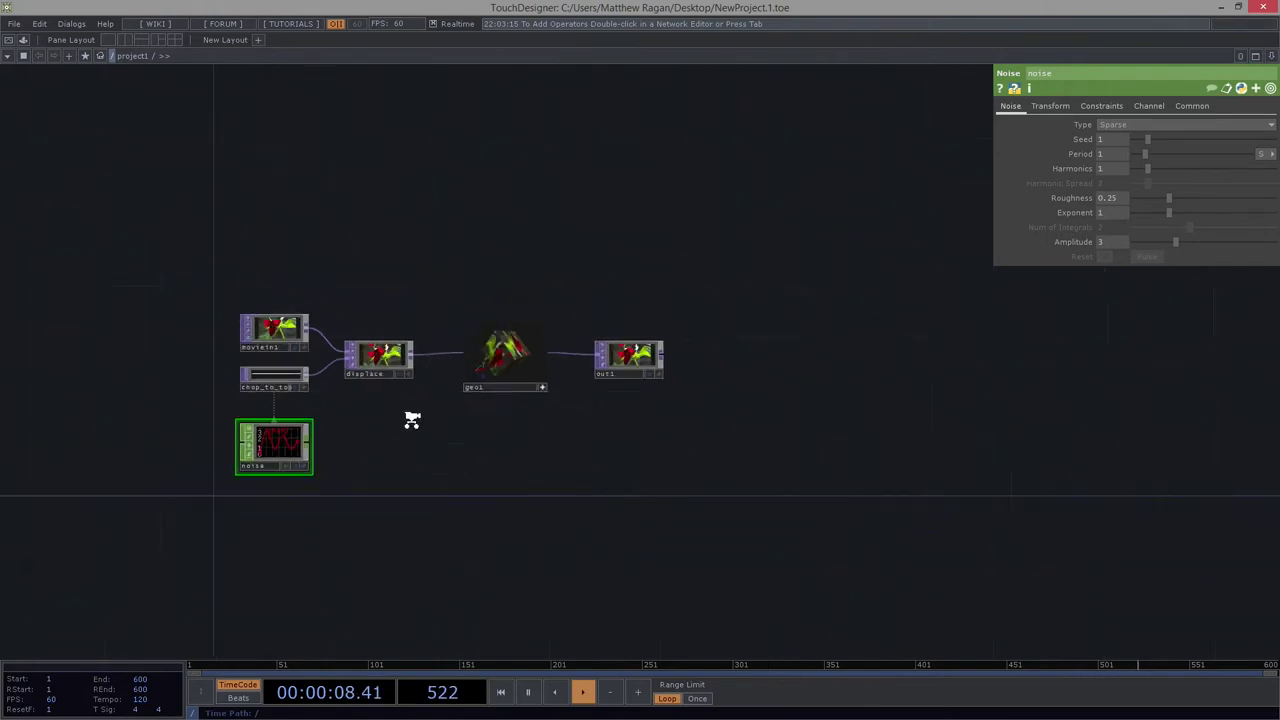
scroll(411, 420, "down", 2)
scroll(400, 420, "down", 2)
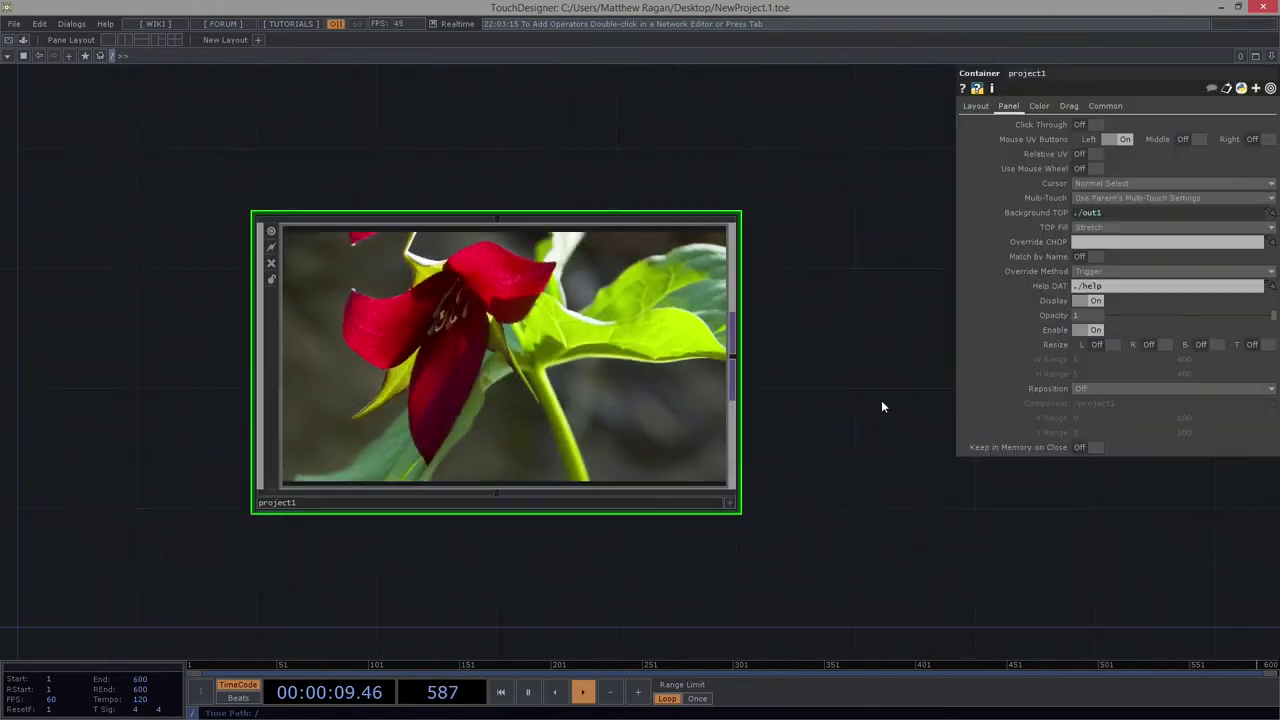
key("Delete")
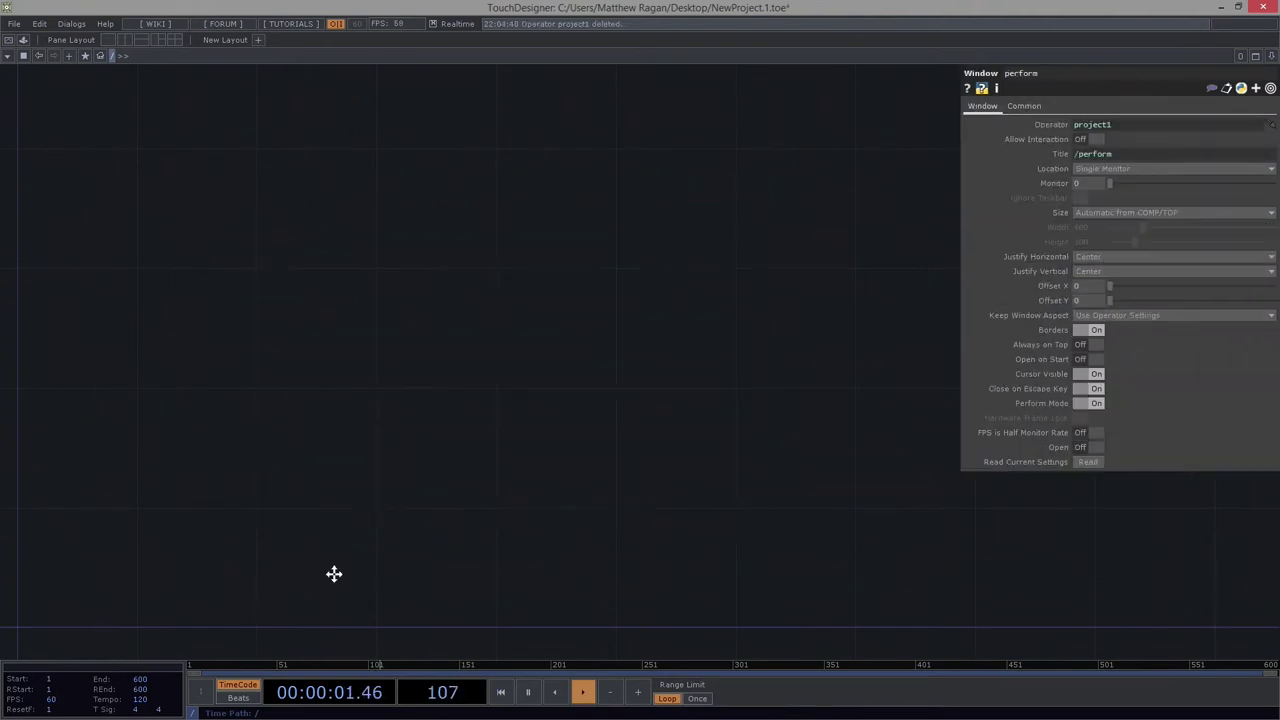
- Add a Base COMP named base1 and zoom into its empty network
scroll(431, 397, "down", 2)
key("Tab")
type("ba")
left_click(361, 448)
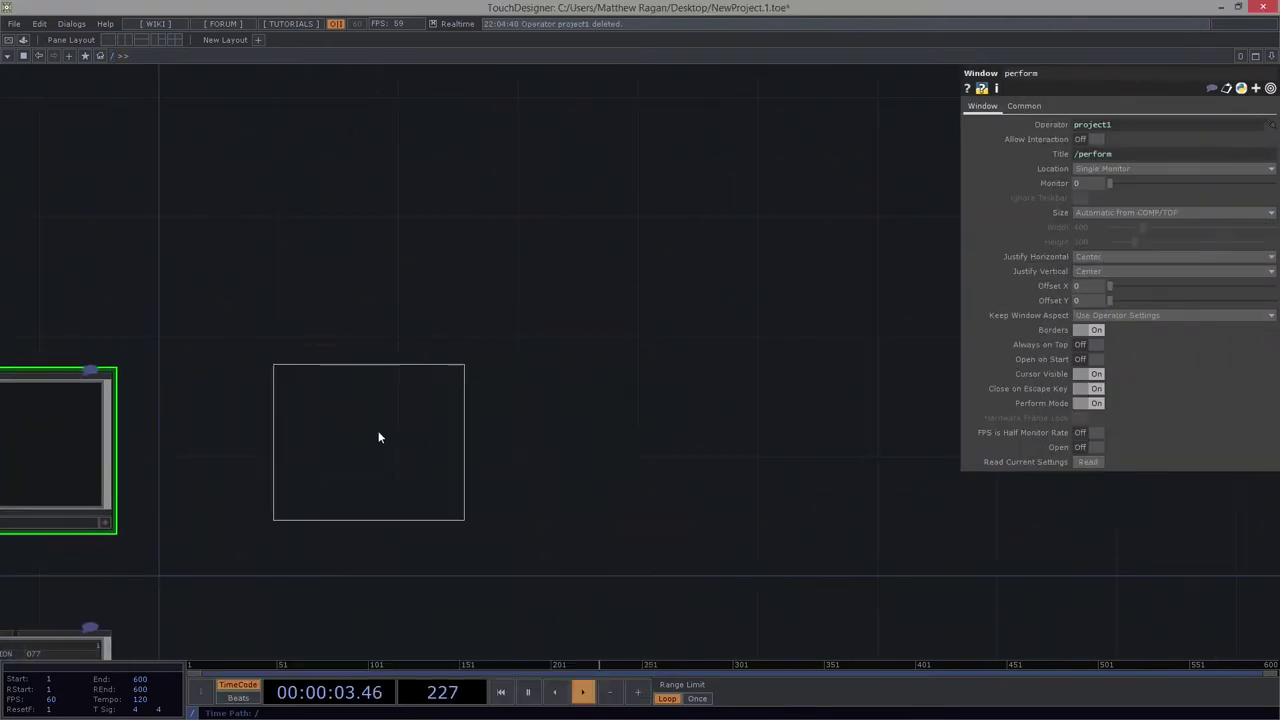
left_click(365, 425)
scroll(510, 483, "up", 3)
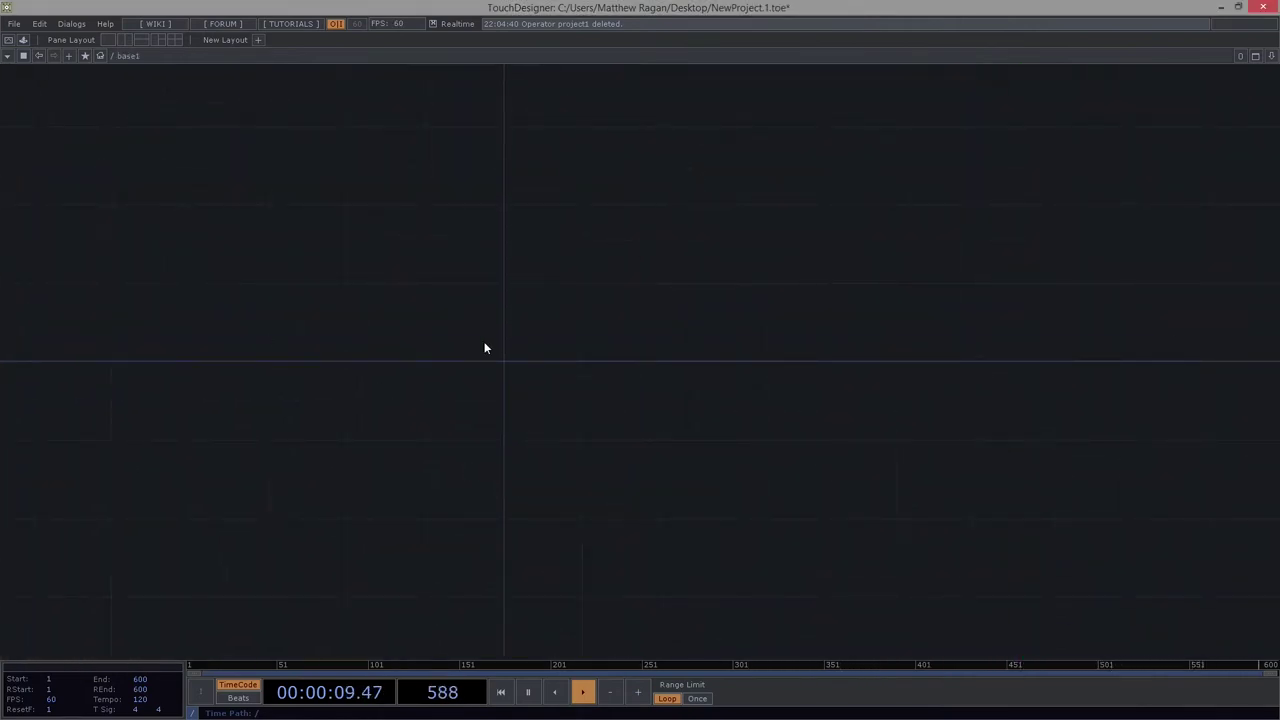
- Place a Table DAT, table1, inside base1's network
key("Tab")
key("Tab")
key("Tab")
key("Tab")
key("Tab")
key("Tab")
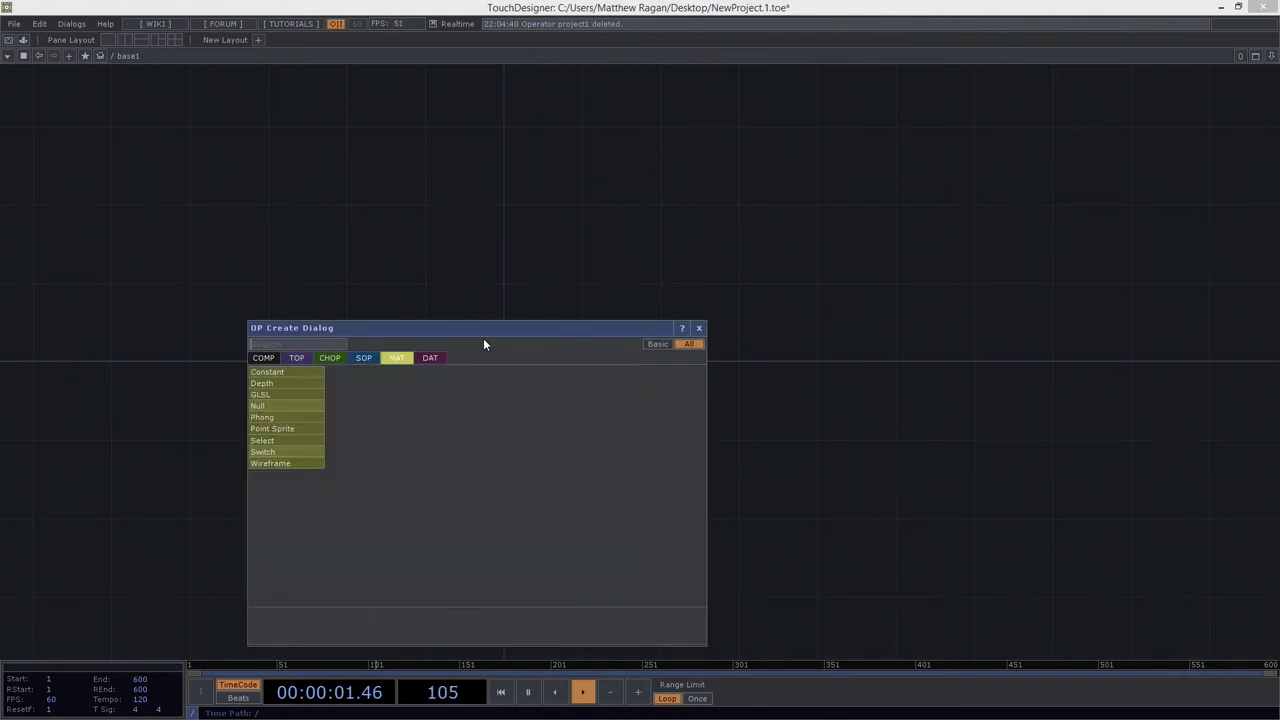
type("ta")
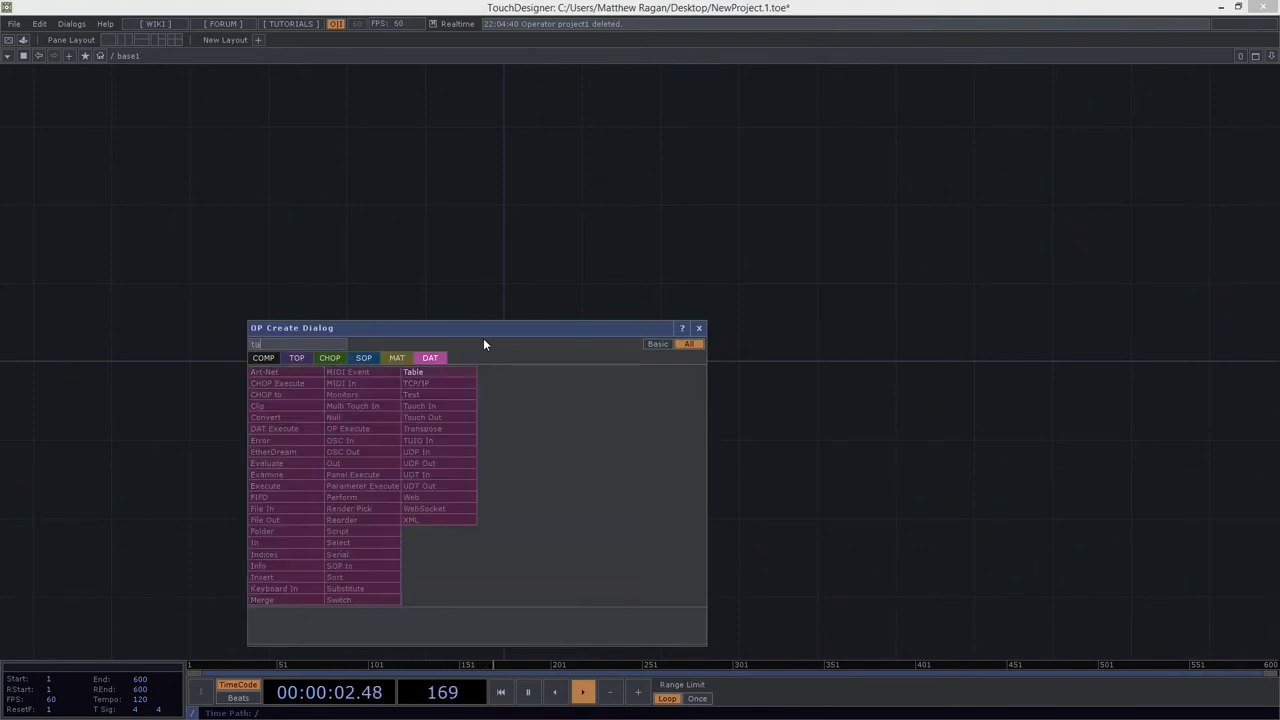
left_click(412, 371)
left_click(336, 278)
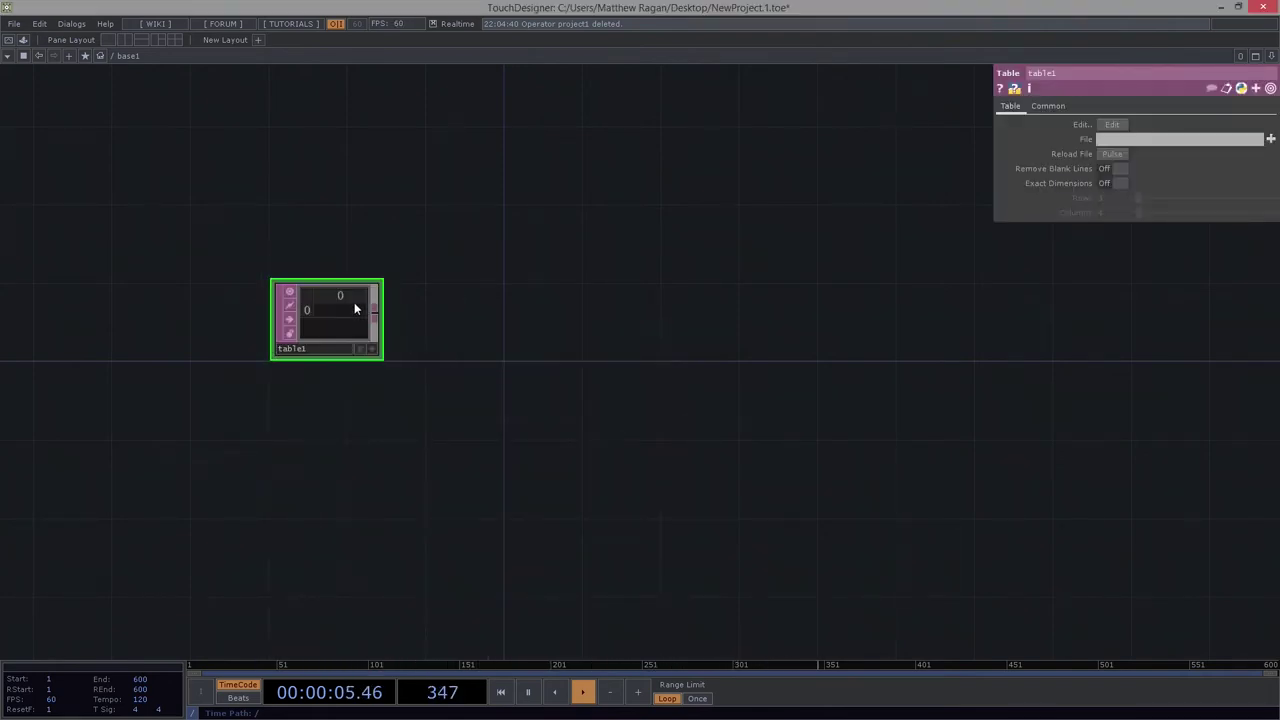
scroll(352, 302, "up", 3)
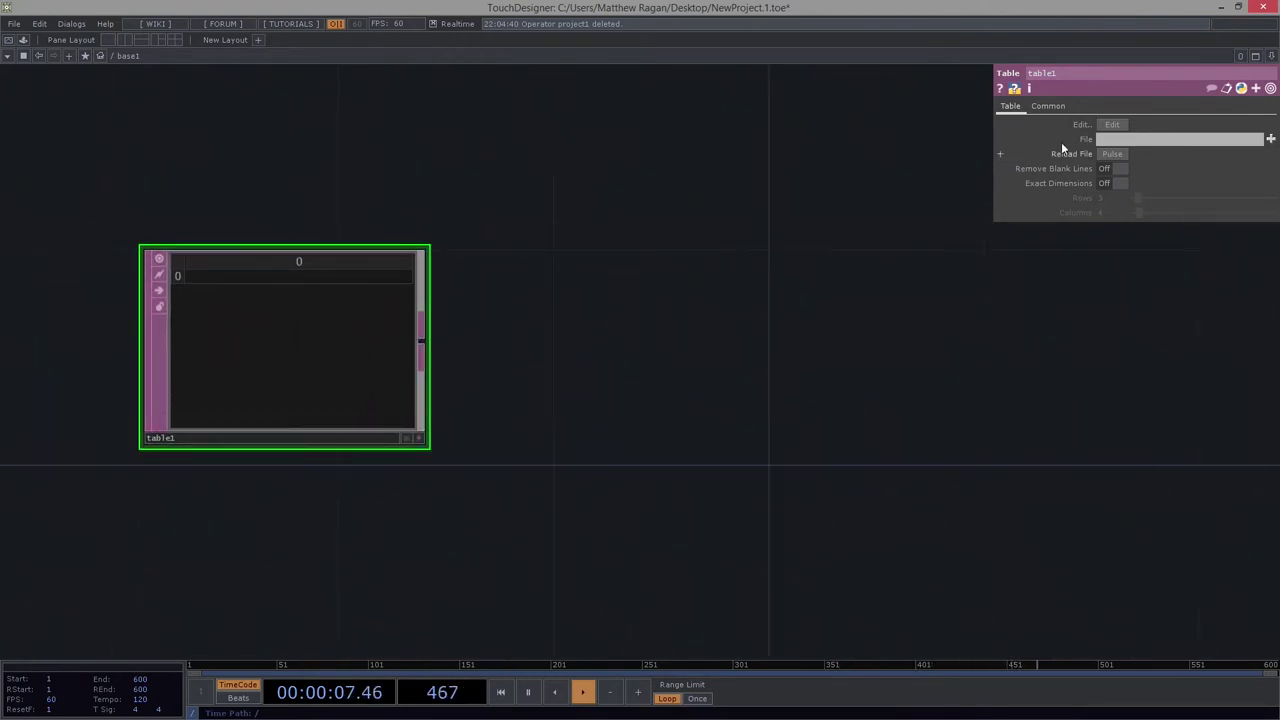
- In table1's external editor, type the header row device, ip, inPort, outPort
left_click(1110, 126)
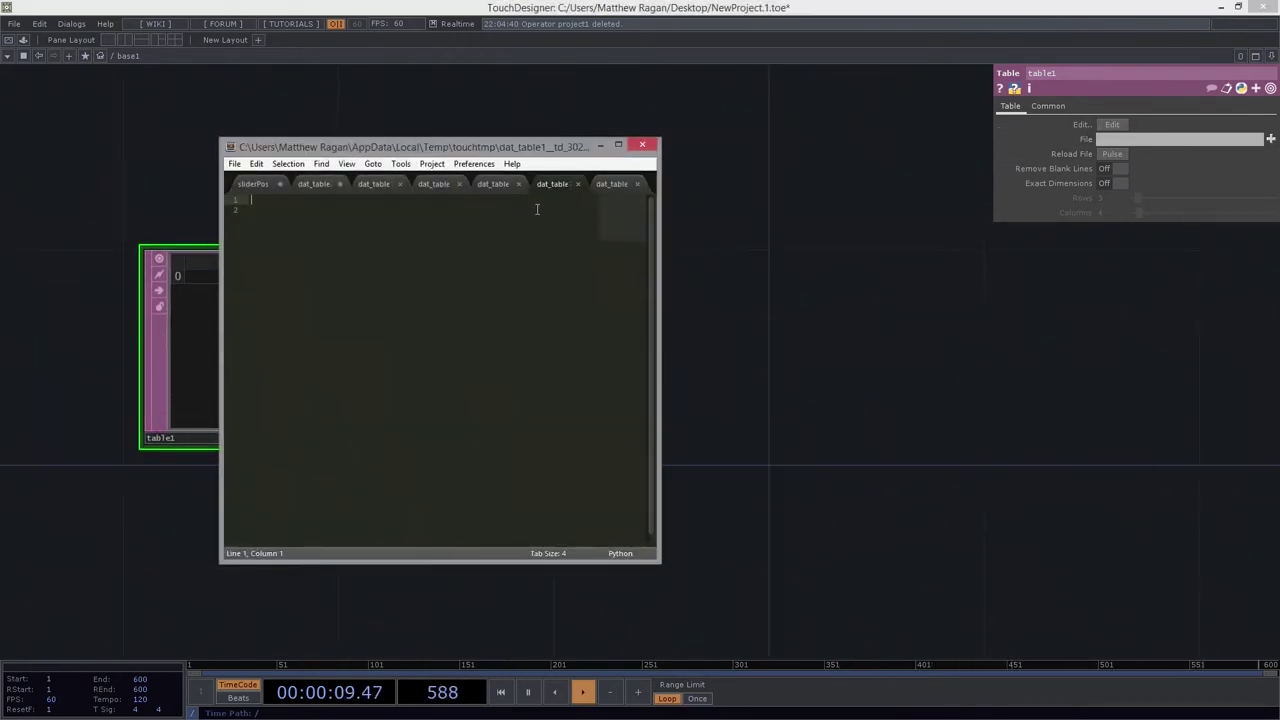
type("device\tip\tport")
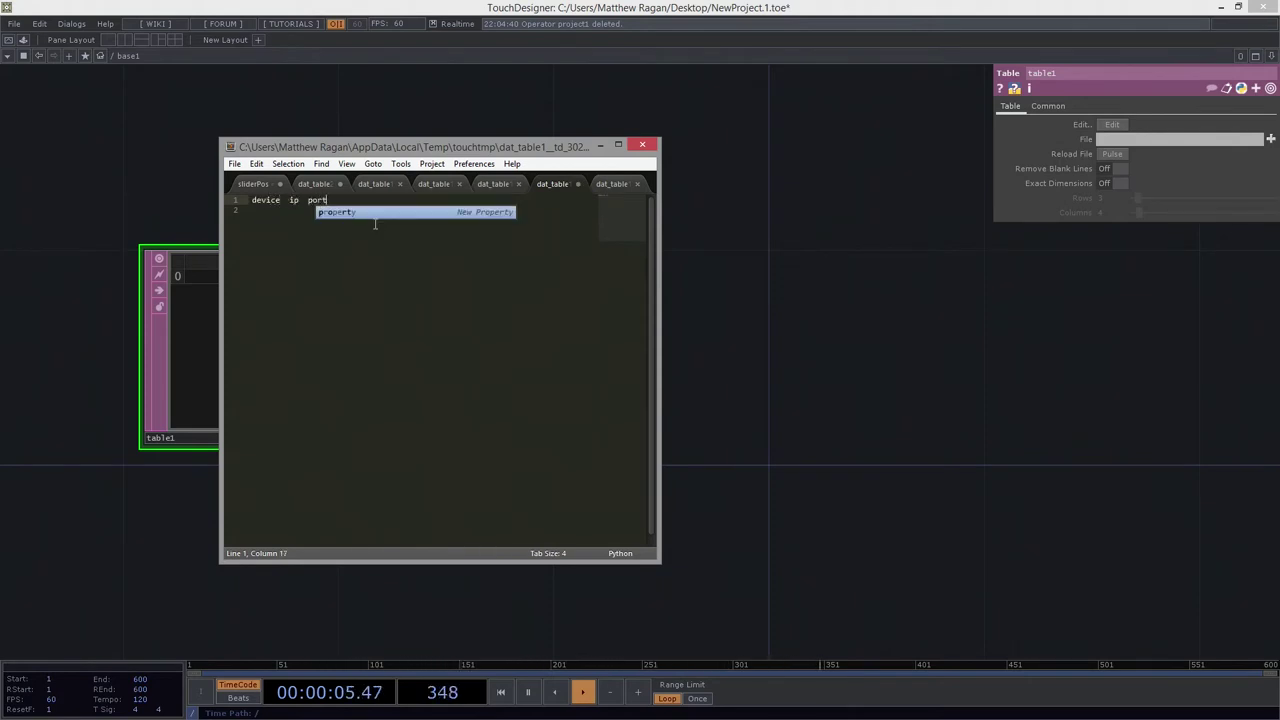
key("BackSpace")
key("BackSpace")
key("BackSpace")
key("BackSpace")
type("inport")
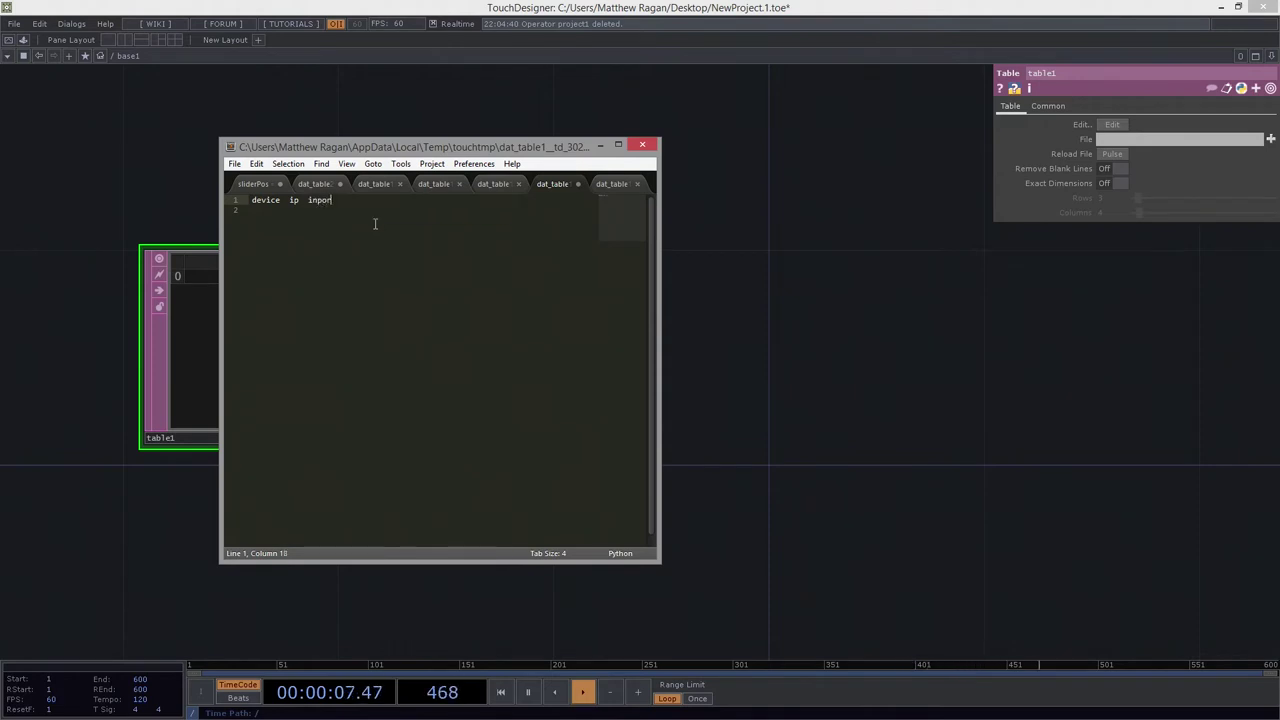
key("BackSpace")
key("BackSpace")
key("BackSpace")
key("BackSpace")
key("BackSpace")
type("inPort\toutPort")
- Add the row labels pc and iPad below the header, then return to the pc row
key("Return")
type("pc")
key("Return")
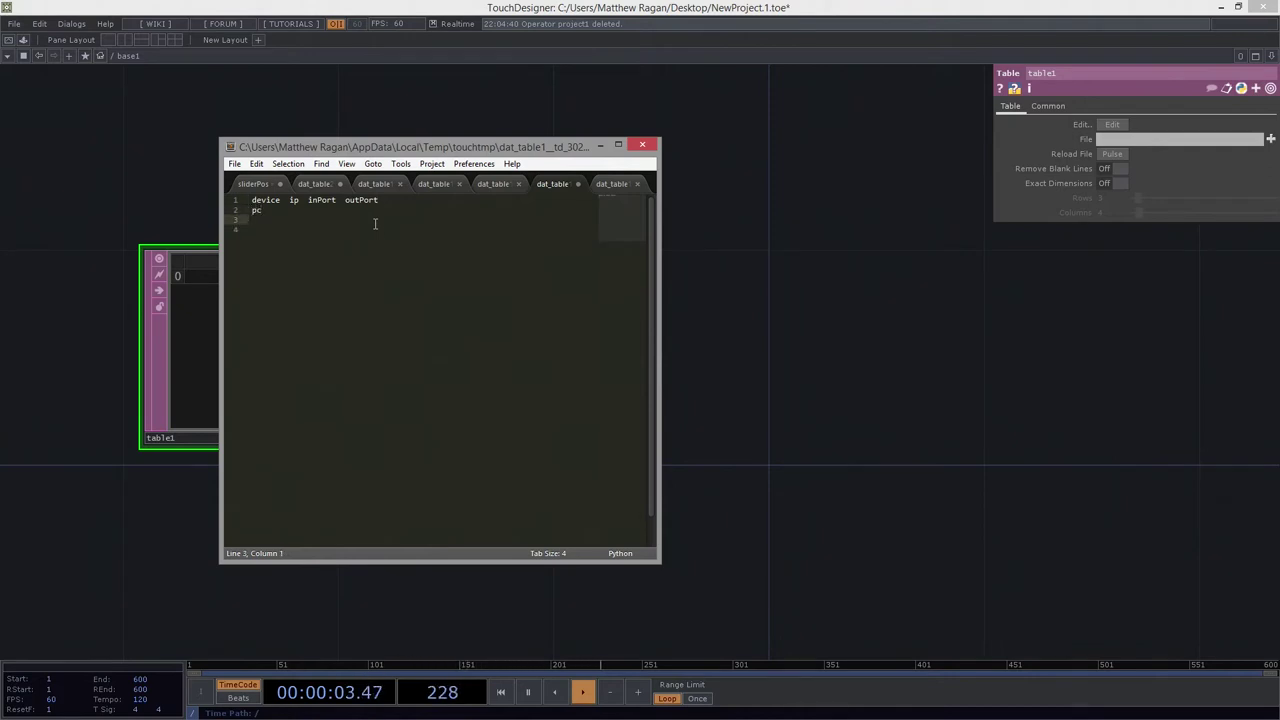
type("ipa")
key("BackSpace")
type("Pad")
key("Up")
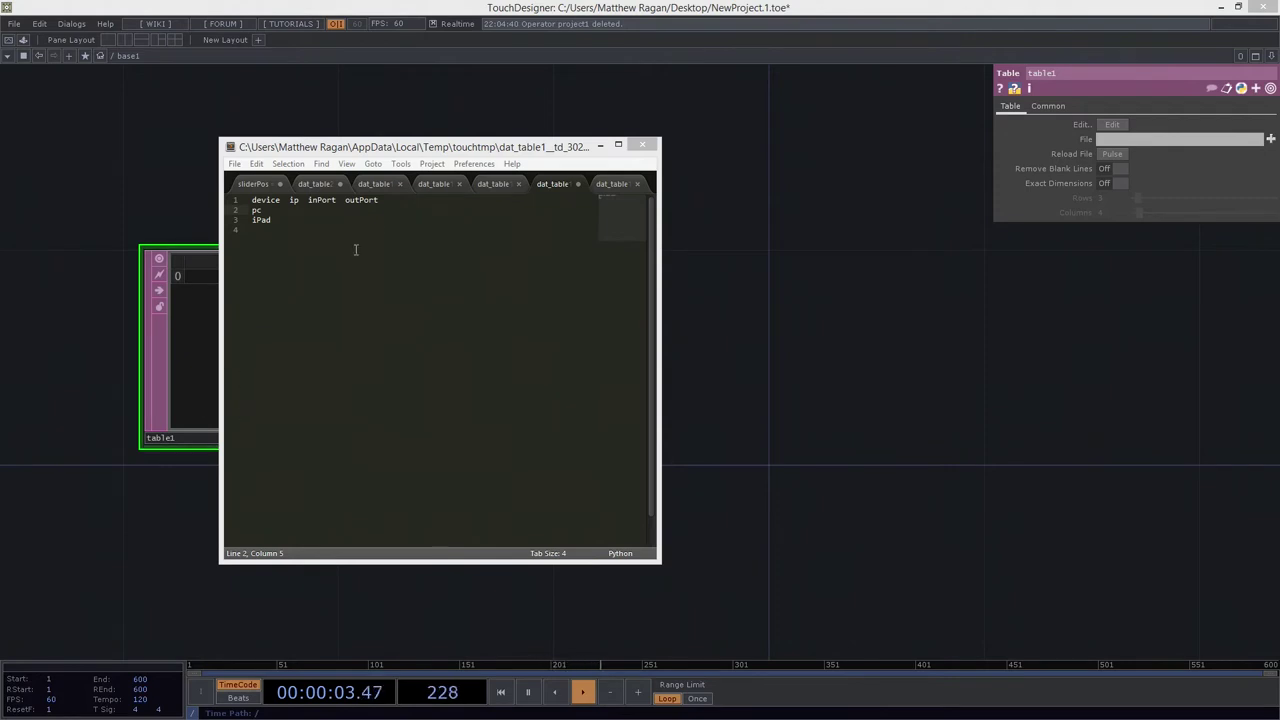
left_click(339, 209)
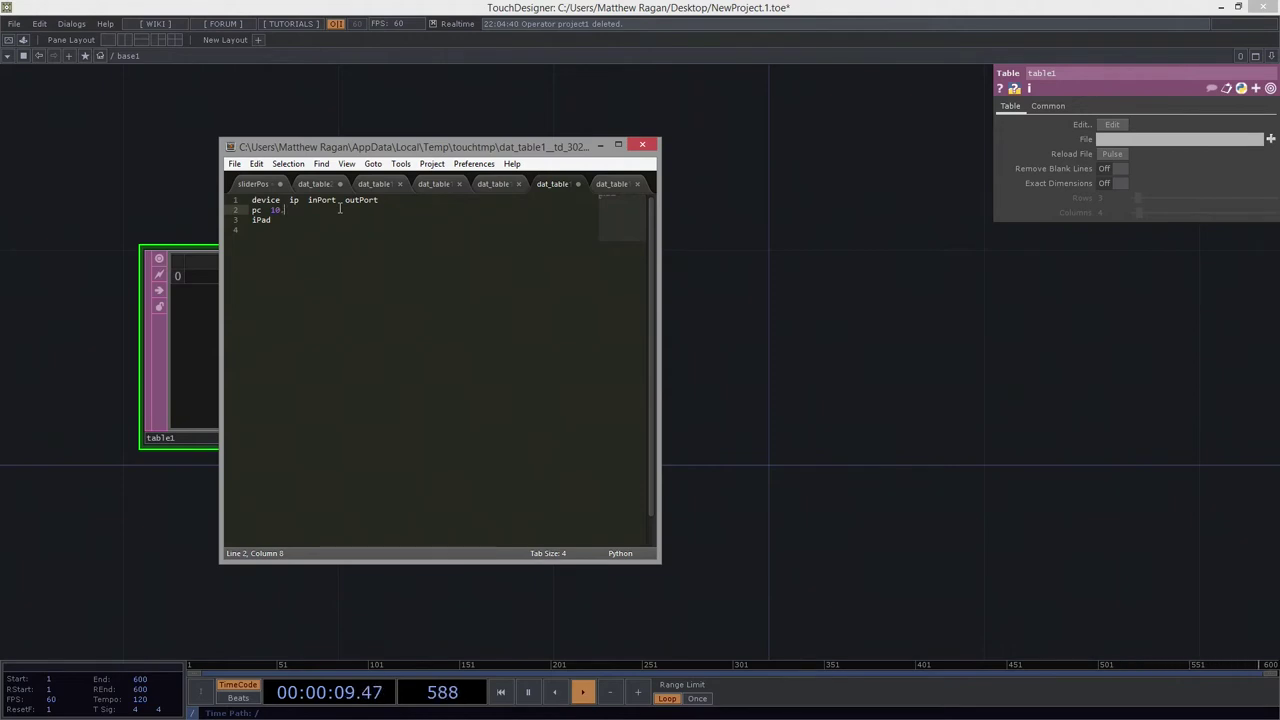
- Enter pc's IP 10.0.1.12 and iPad's 10.0.1.2 with ports 8001 and 9000, then save
type("10.0.1.12")
key("Down")
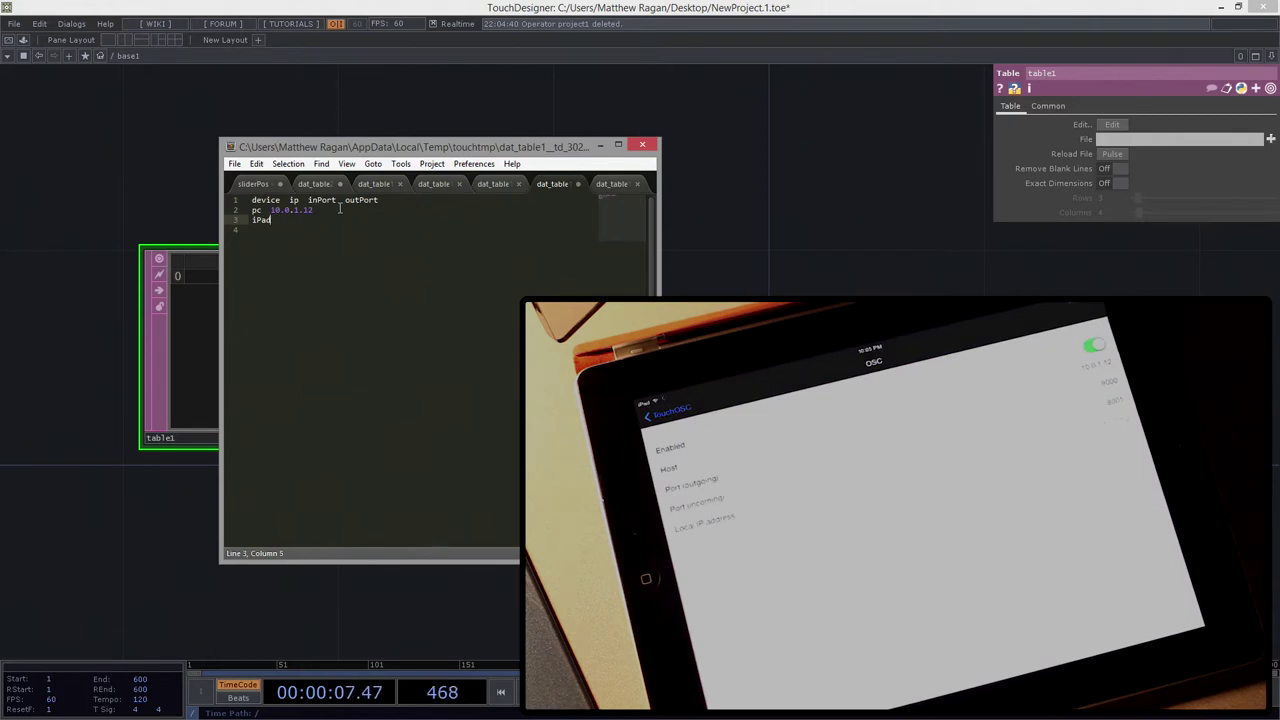
type("10.0.1.2")
left_click(340, 209)
key("Down")
type("800")
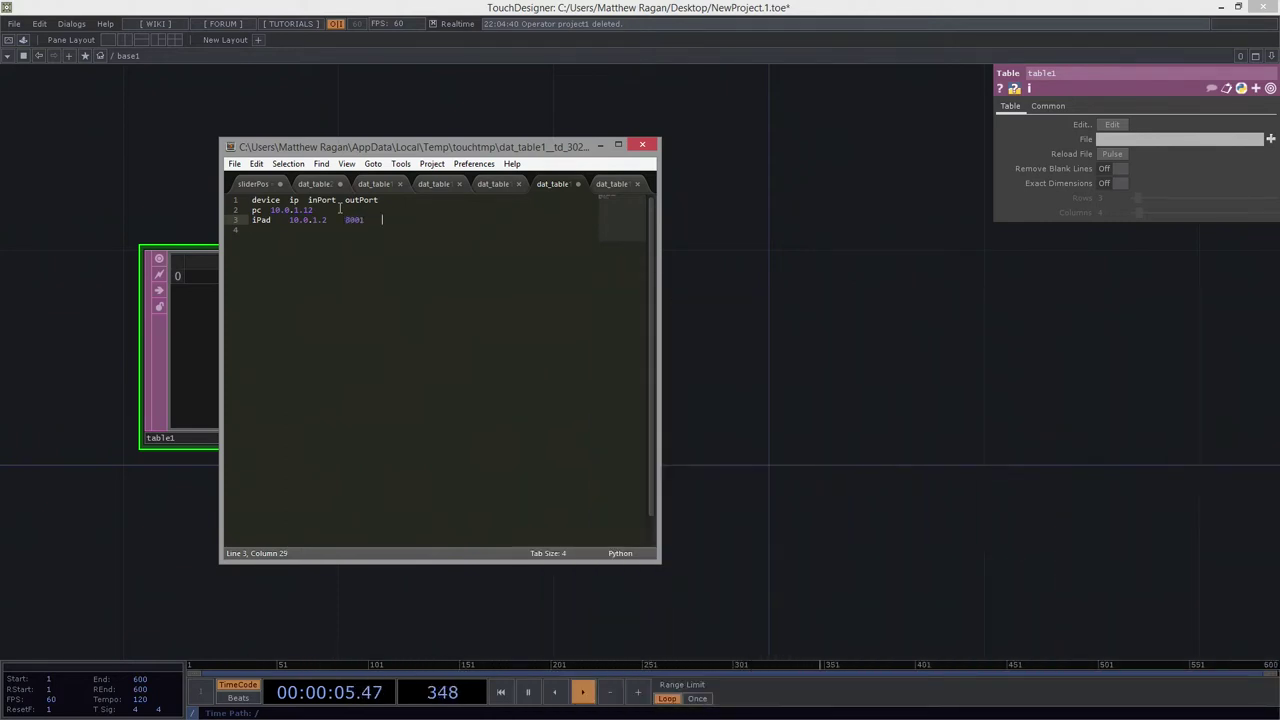
type("1\t9000")
key("ctrl+s")
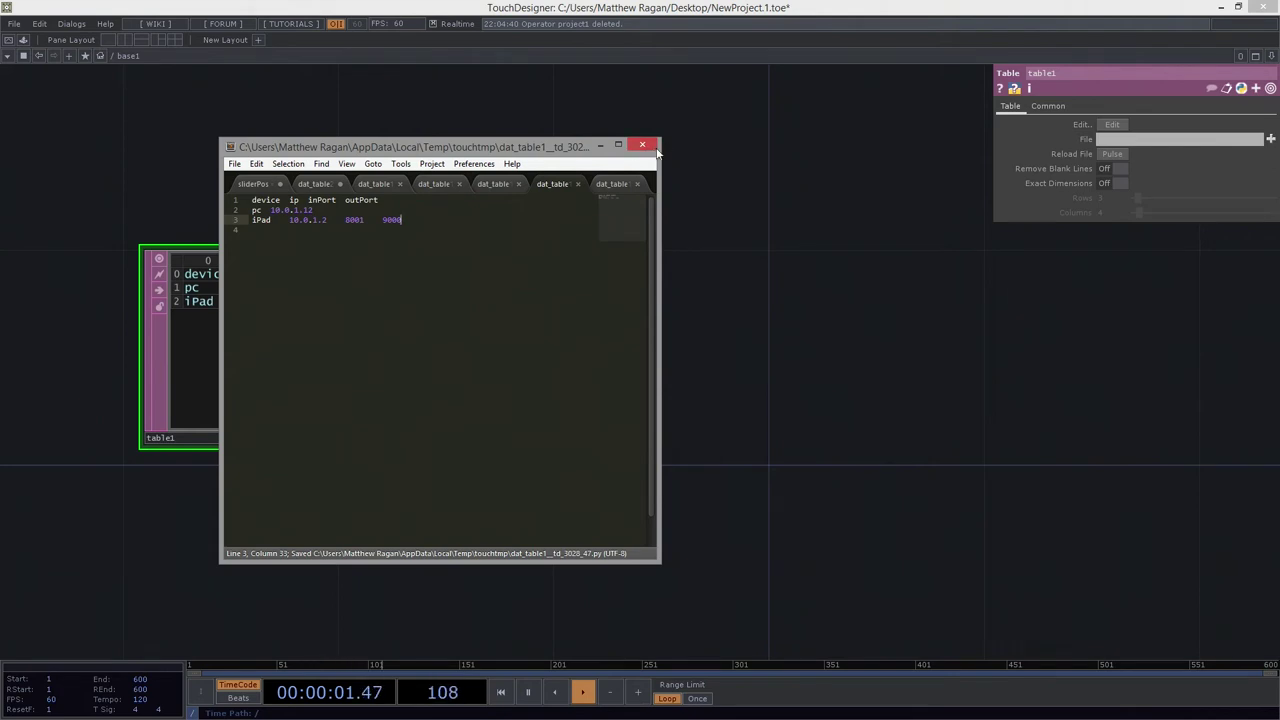
- Close the editor, move table1 aside, and add an OSC In CHOP, oscin1, beside it
left_click(645, 146)
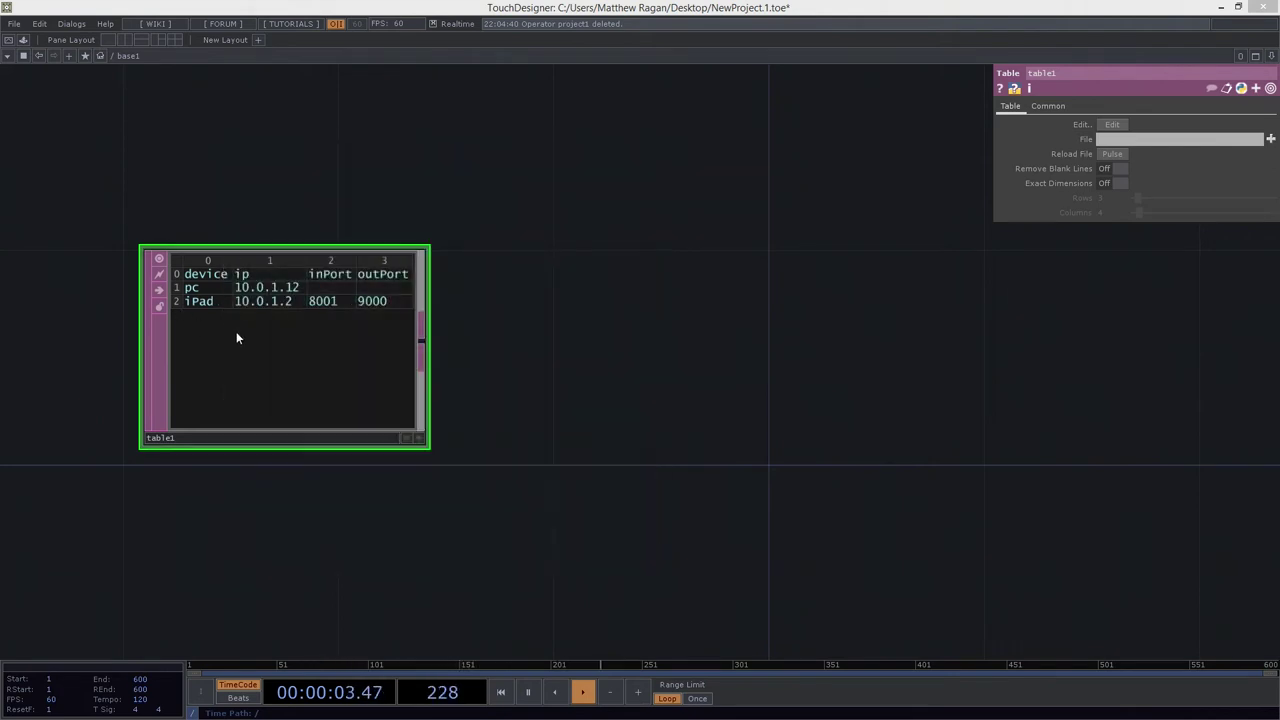
left_click_drag(234, 331, 540, 343)
scroll(537, 320, "down", 5)
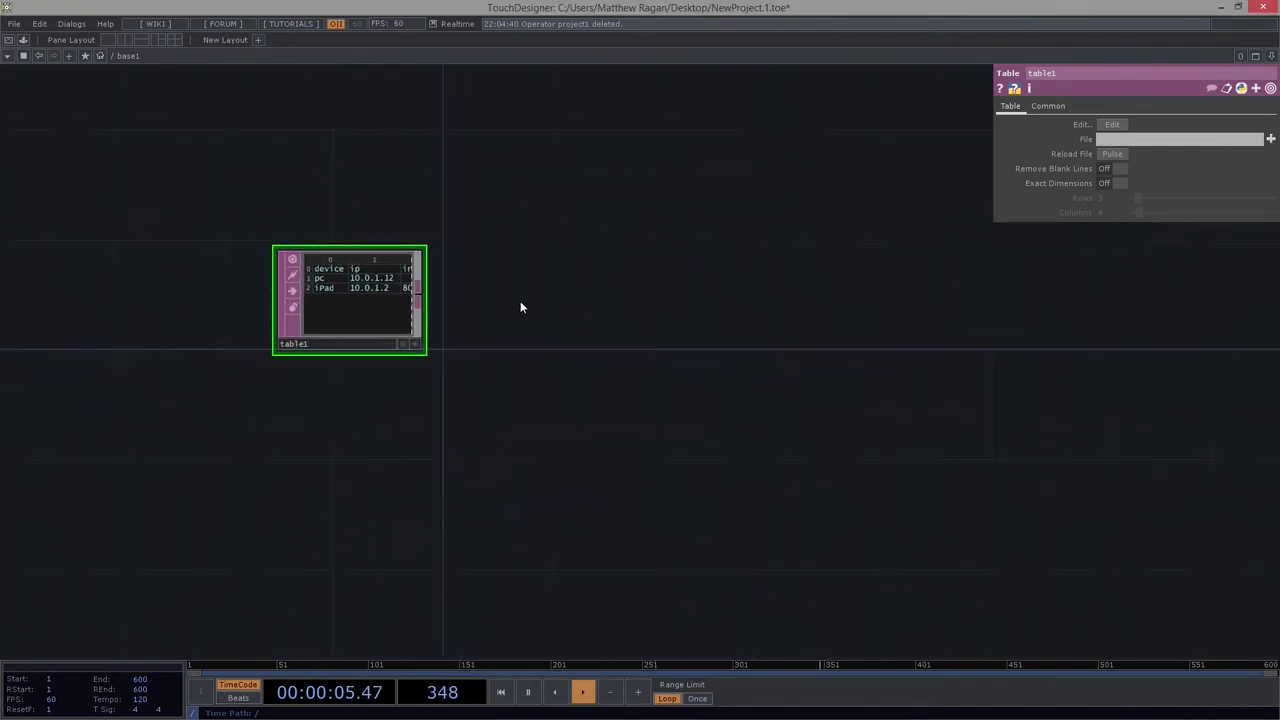
key("Tab")
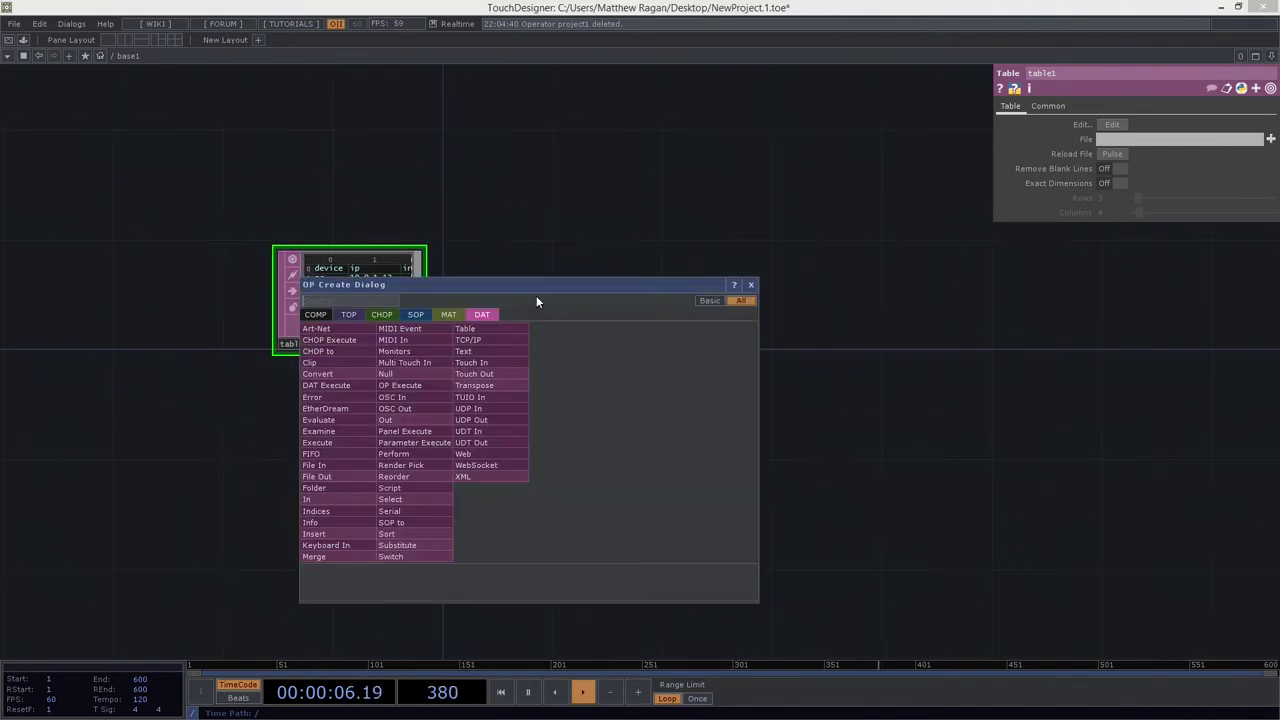
left_click(388, 315)
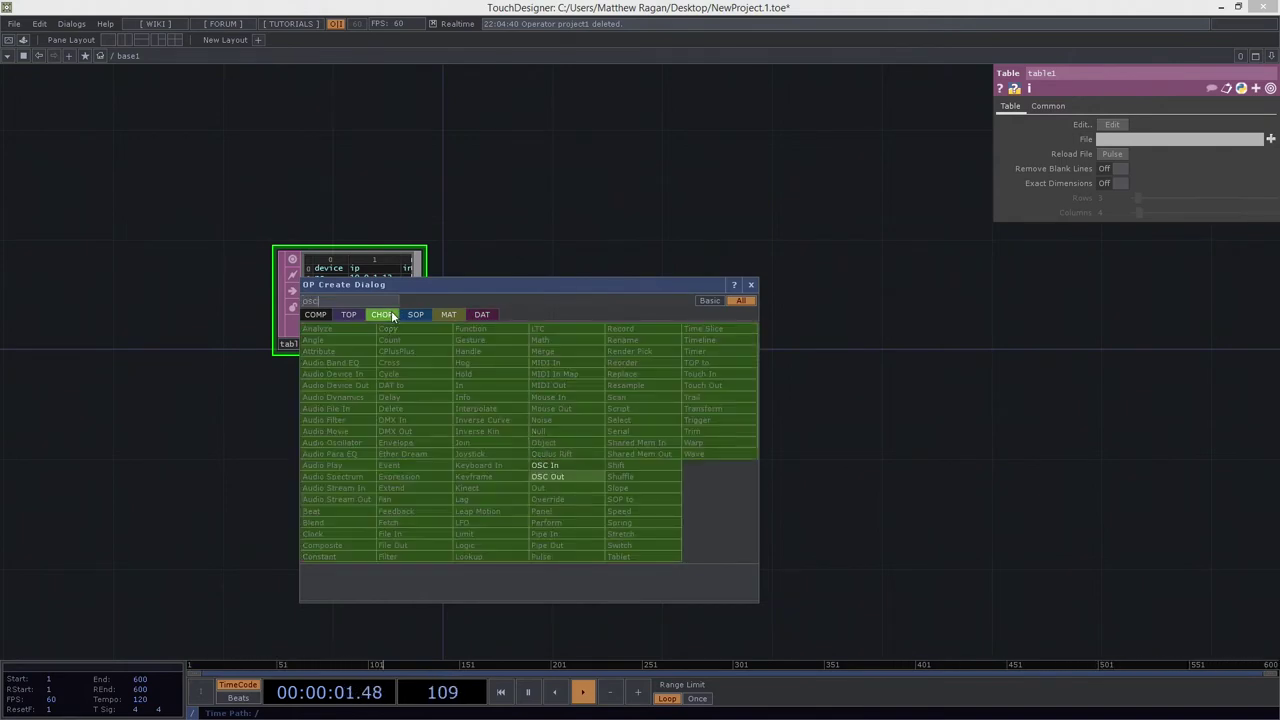
left_click(552, 477)
key("Escape")
key("Tab")
type("osc")
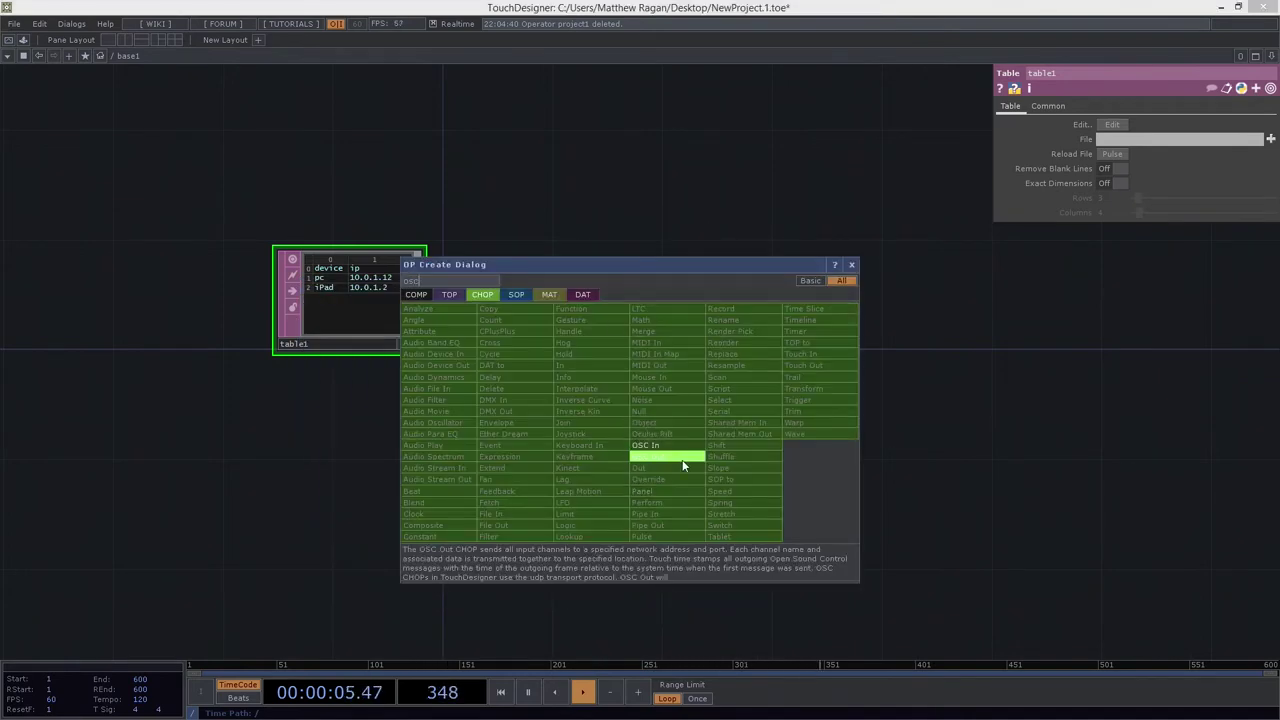
left_click(668, 456)
left_click(645, 305)
- Frame table1 and oscin1 together and enter 9000 as oscin1's network port
scroll(629, 263, "up", 5)
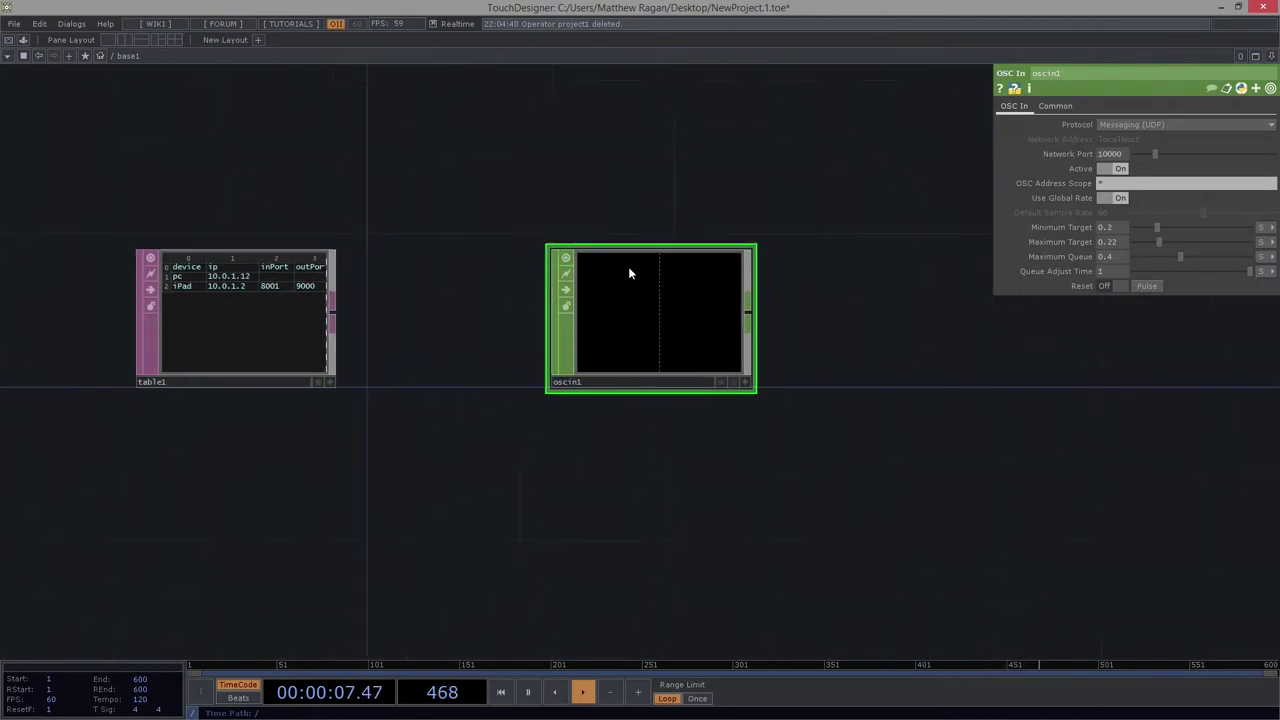
left_click_drag(560, 181, 766, 196)
left_click_drag(389, 363, 544, 285)
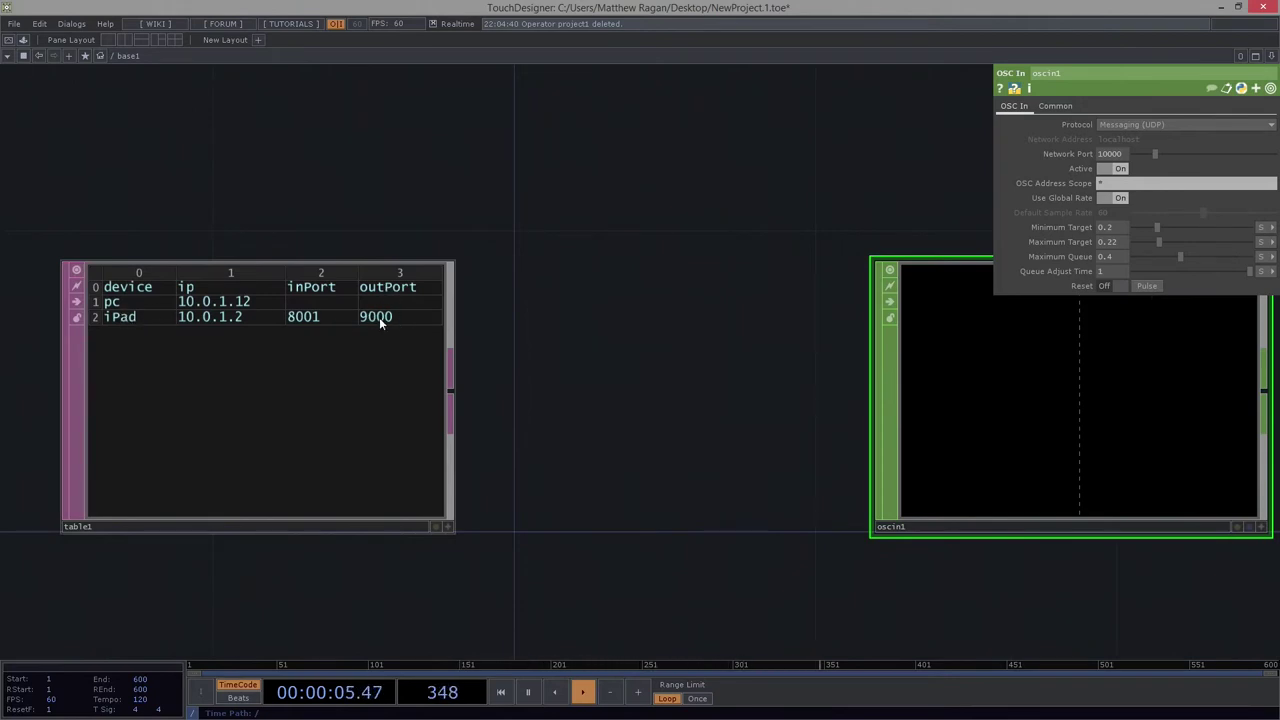
left_click_drag(380, 322, 156, 315)
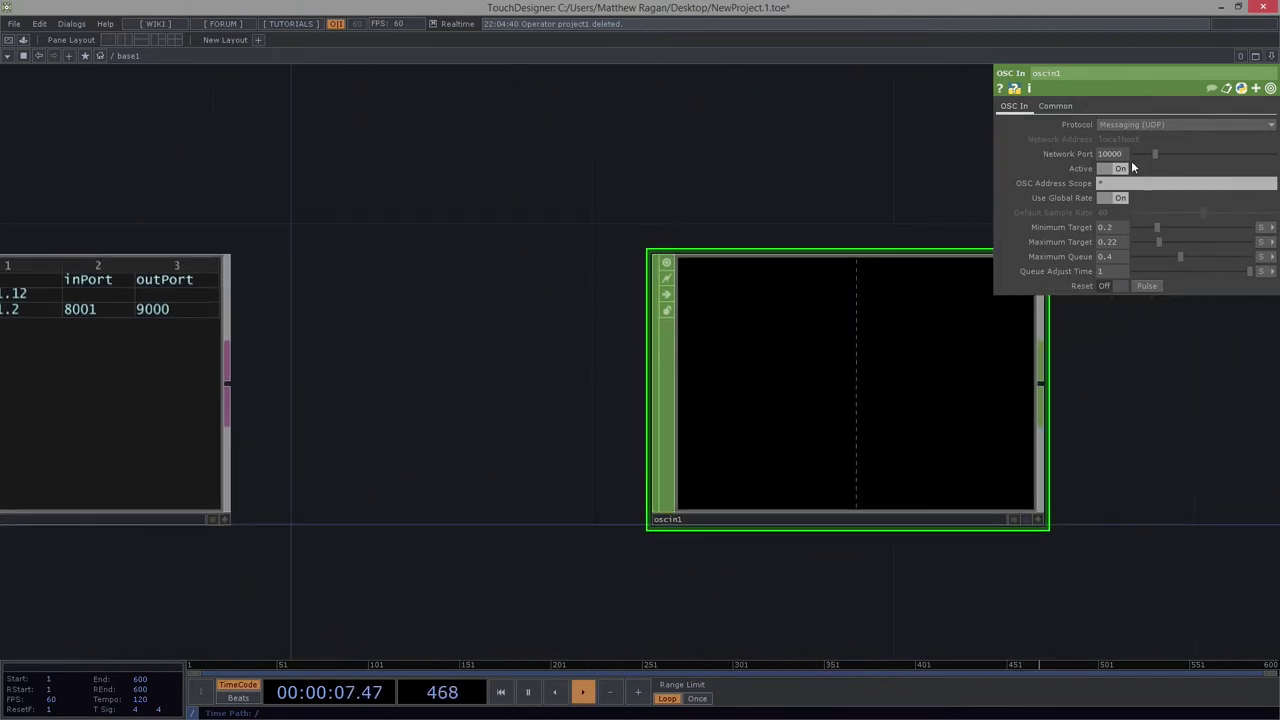
left_click(1115, 154)
type("900")
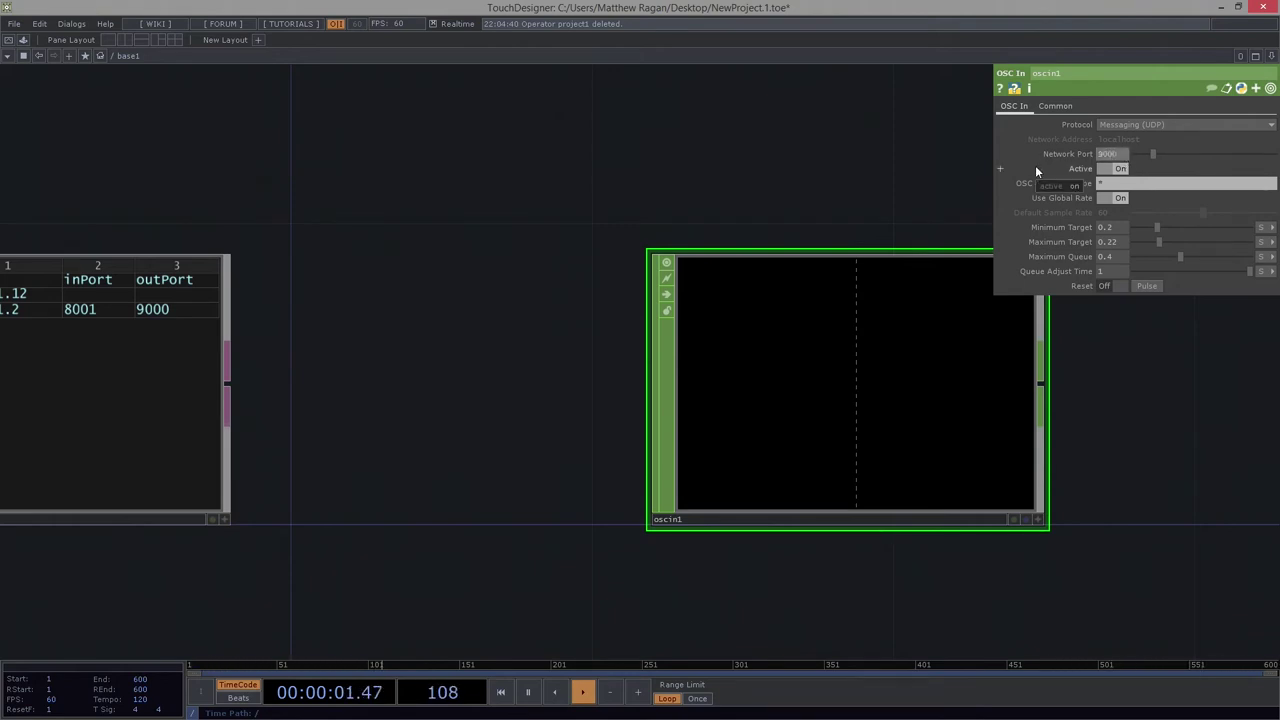
type("0")
- Confirm port 9000 and watch oscin1 receive iPad values, mix 0.6762 and level 0.5754
key("Return")
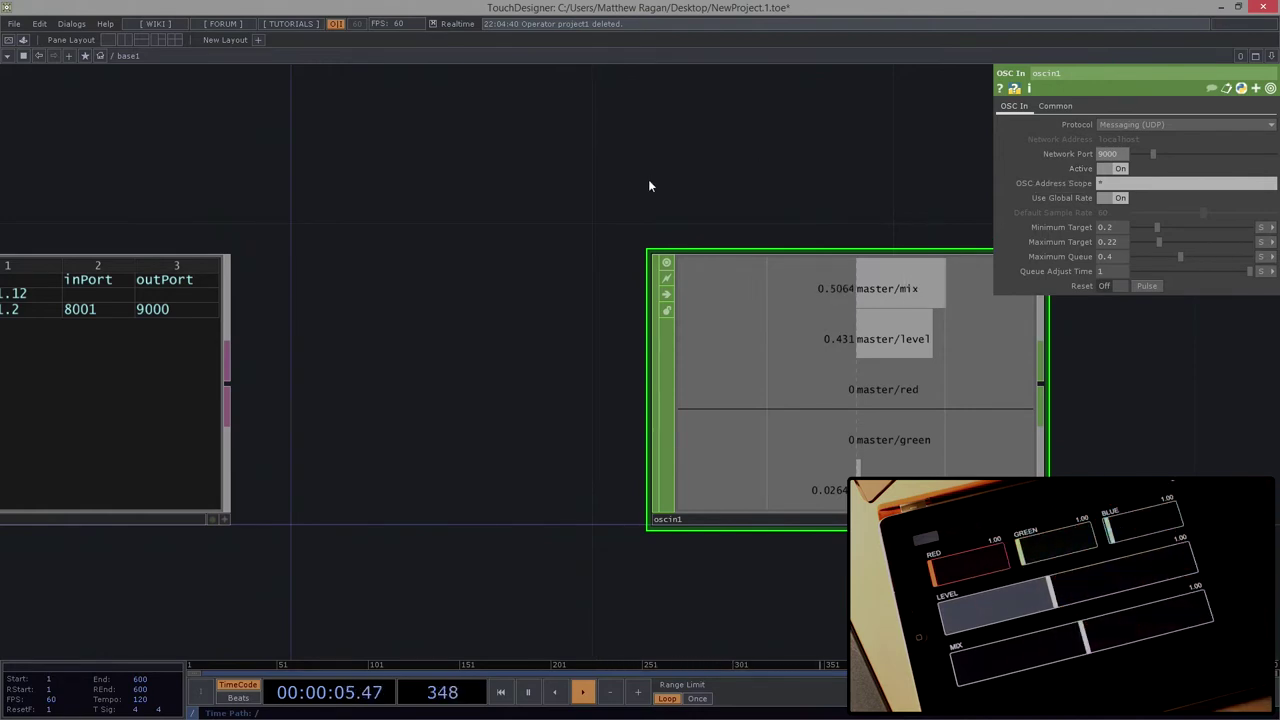
left_click_drag(651, 186, 469, 177)
scroll(469, 177, "down", 2)
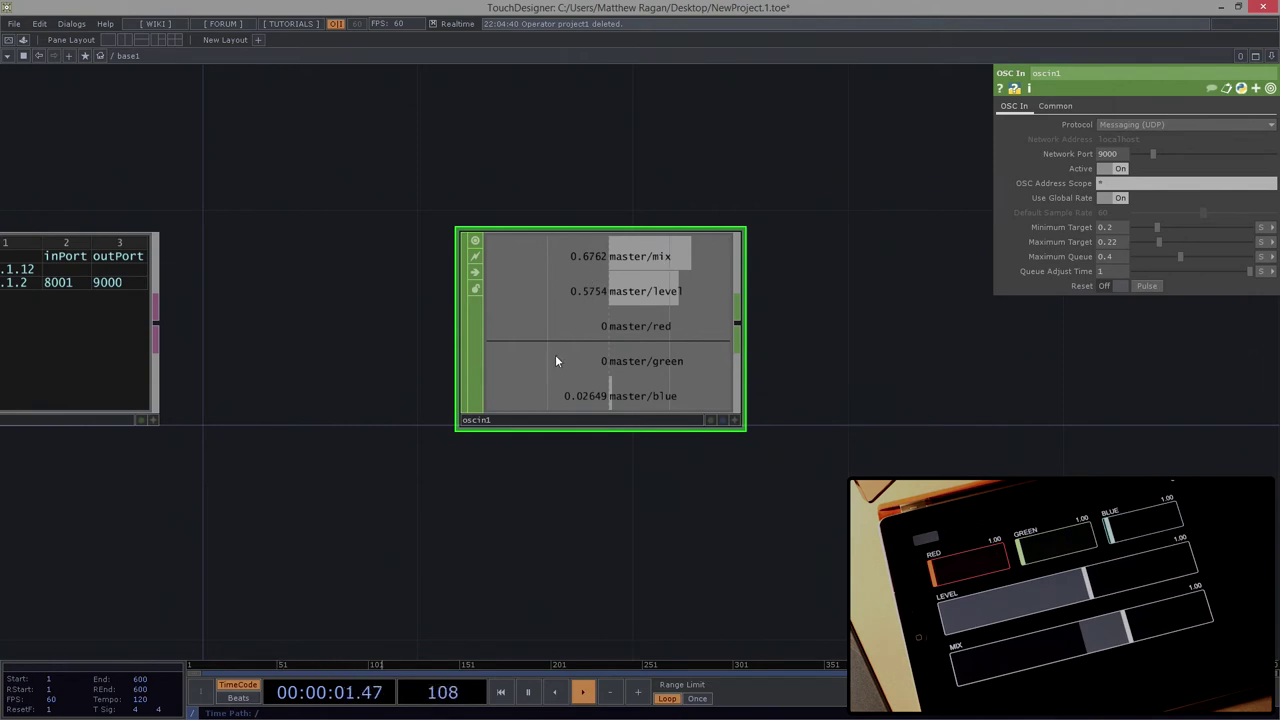
scroll(556, 360, "down", 3)
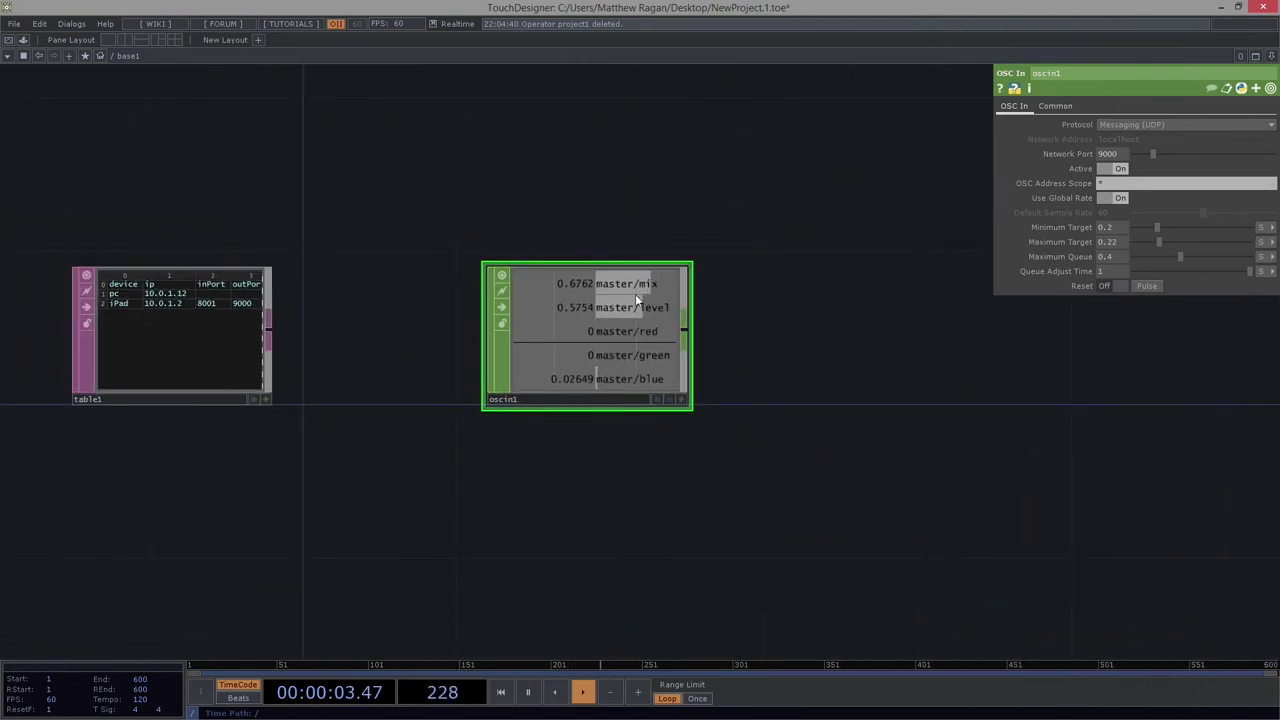
- Add a banana Movie File In TOP and a duplicate loaded with Trillium.jpg
key("Tab")
key("Tab")
key("Tab")
key("Tab")
key("Tab")
key("Tab")
type("mov")
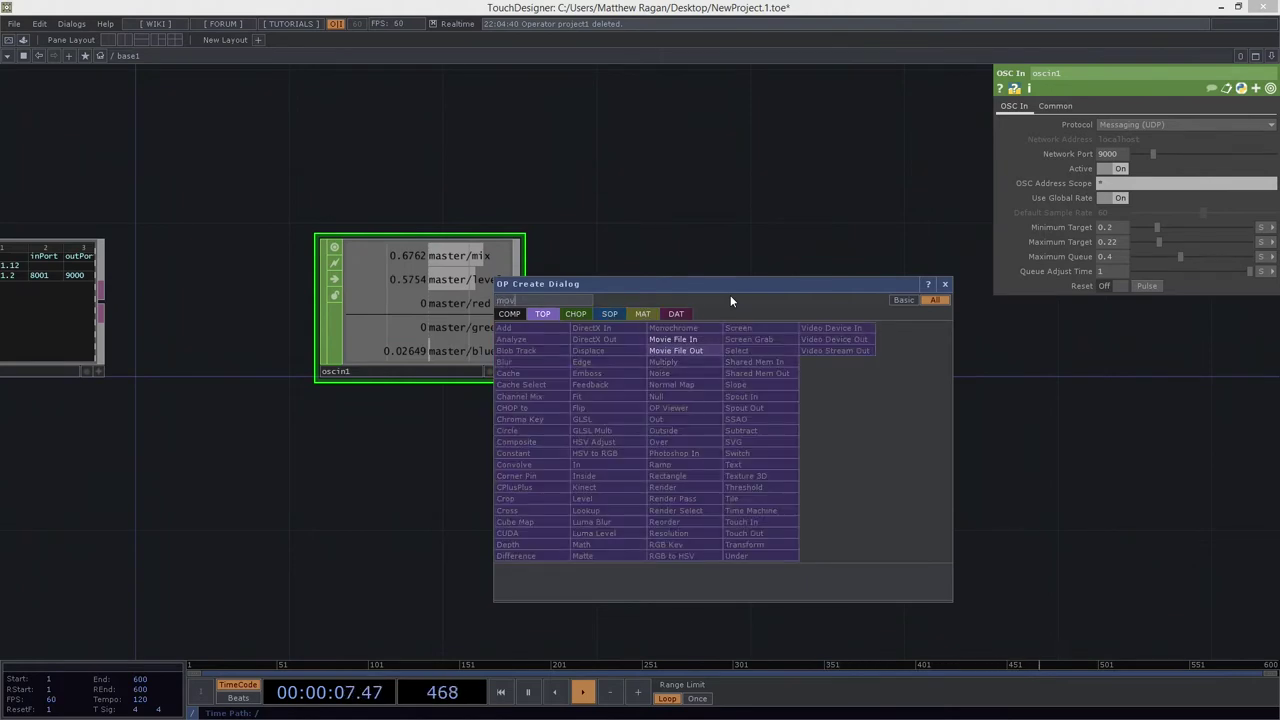
left_click(673, 339)
left_click(757, 276)
key("ctrl+c")
key("ctrl+v")
left_click(1271, 125)
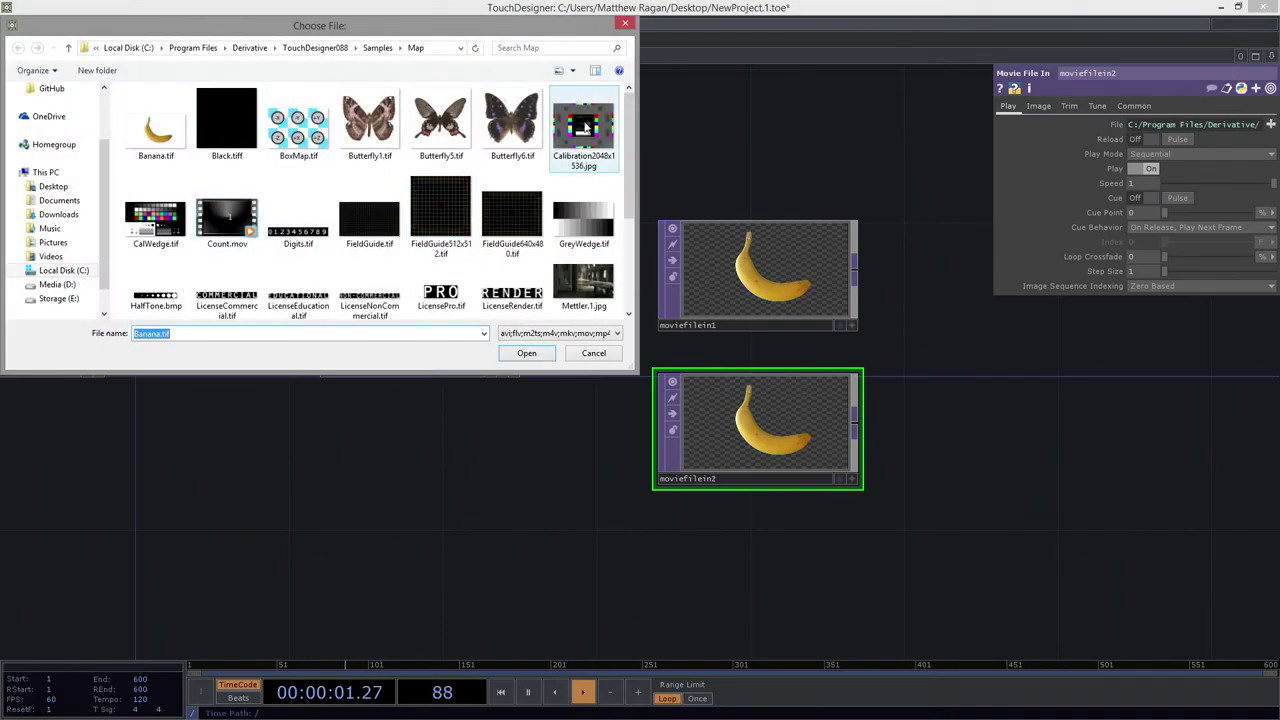
scroll(583, 137, "down", 3)
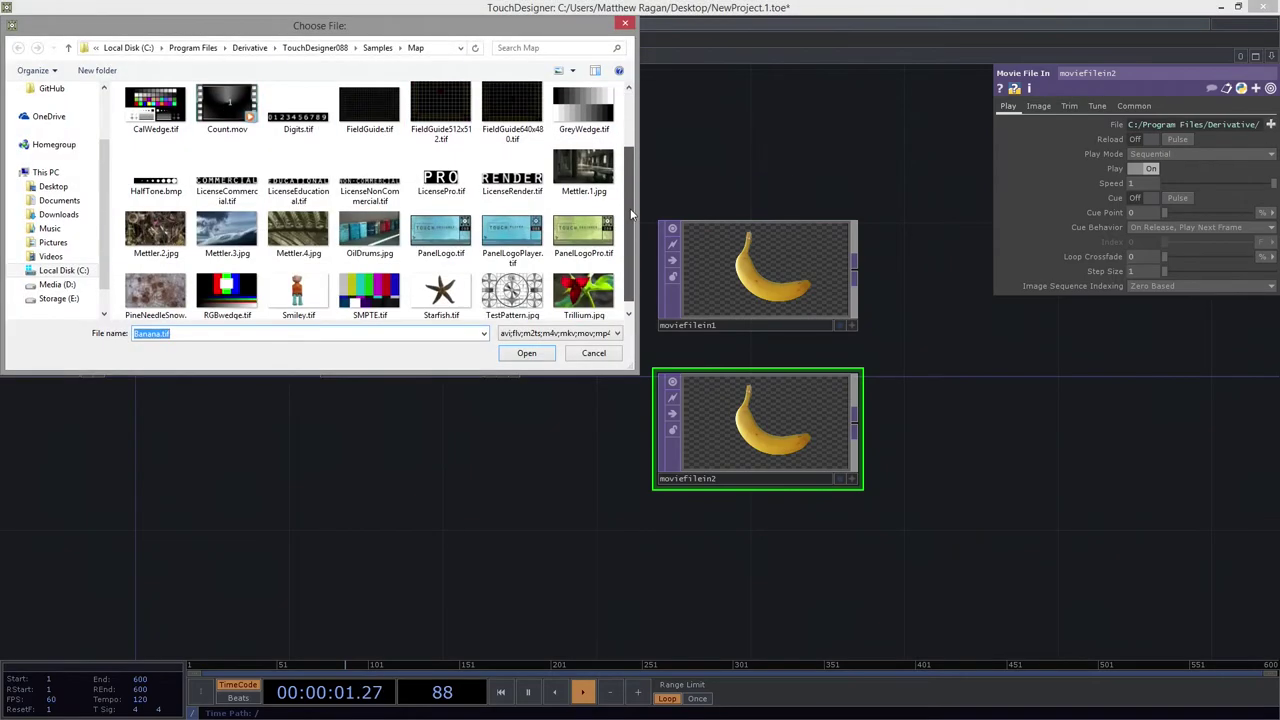
left_click(585, 285)
left_click(527, 353)
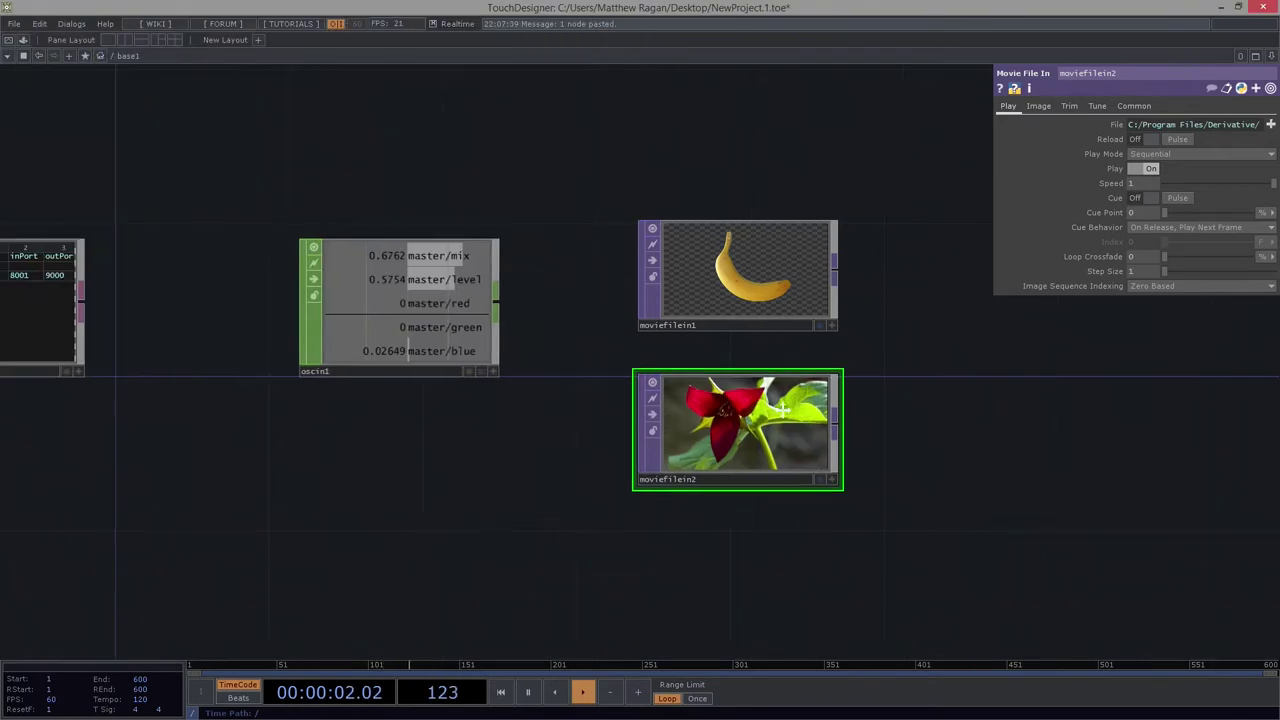
- Add a Cross TOP, cross1, and wire both image nodes into it
key("Tab")
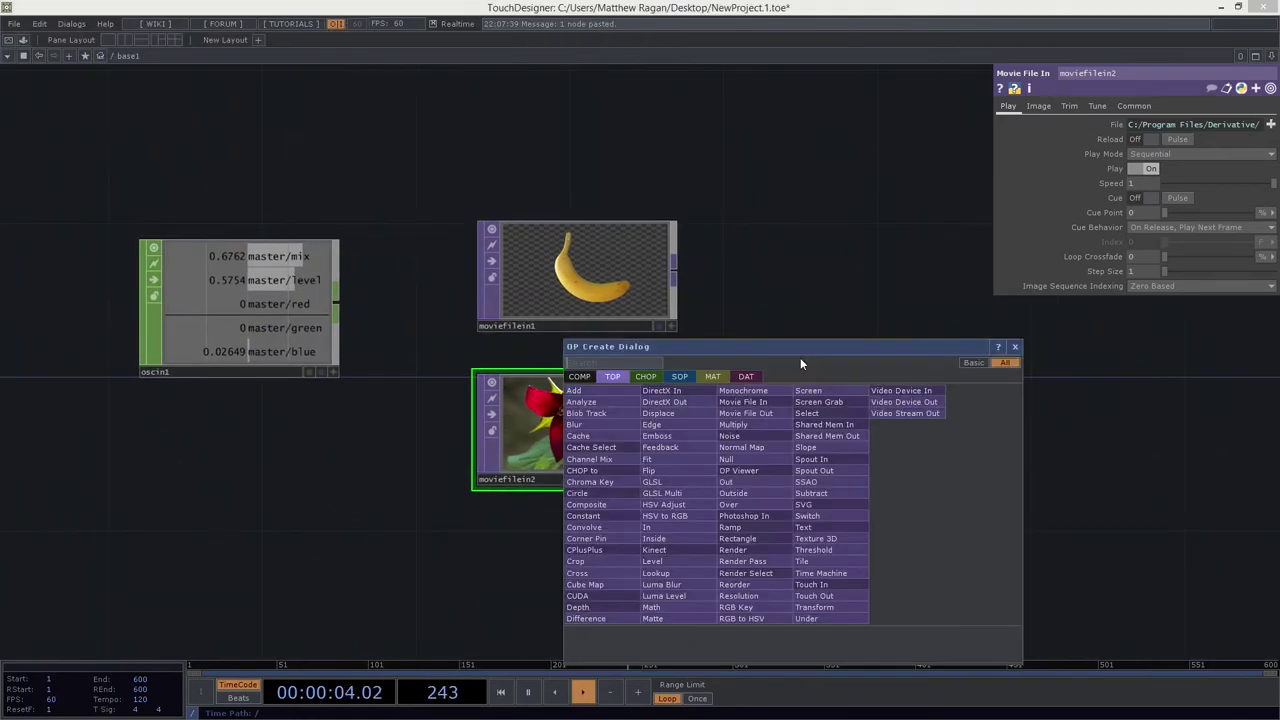
type("cro")
left_click(577, 573)
left_click(869, 320)
right_click_drag(786, 278, 633, 447)
left_click_drag(684, 268, 811, 356)
left_click_drag(728, 457, 811, 394)
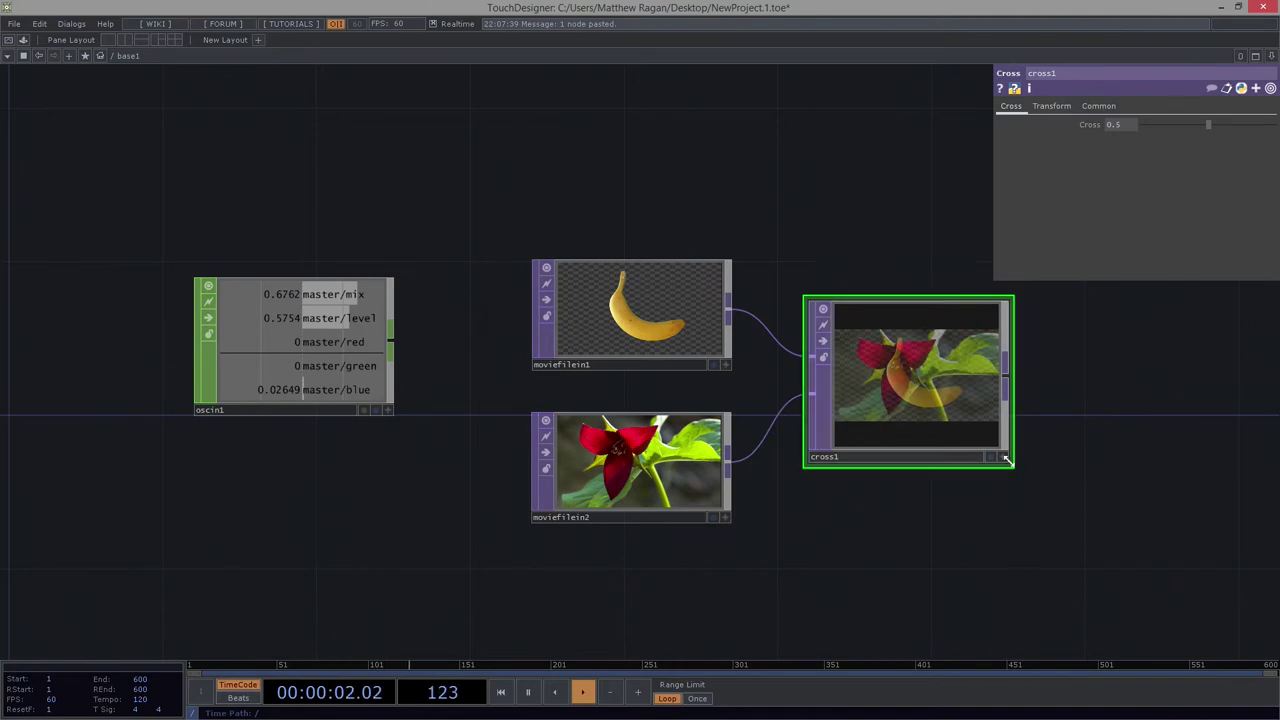
left_click_drag(829, 277, 818, 388)
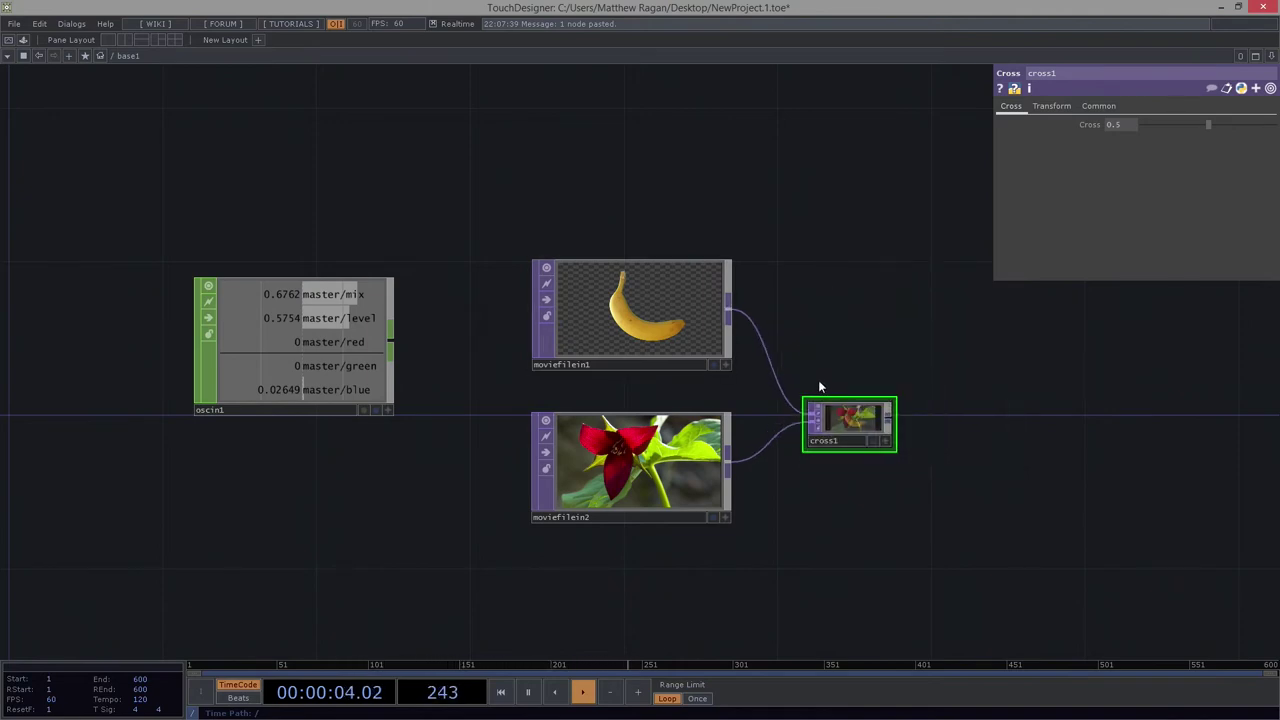
key("ctrl+z")
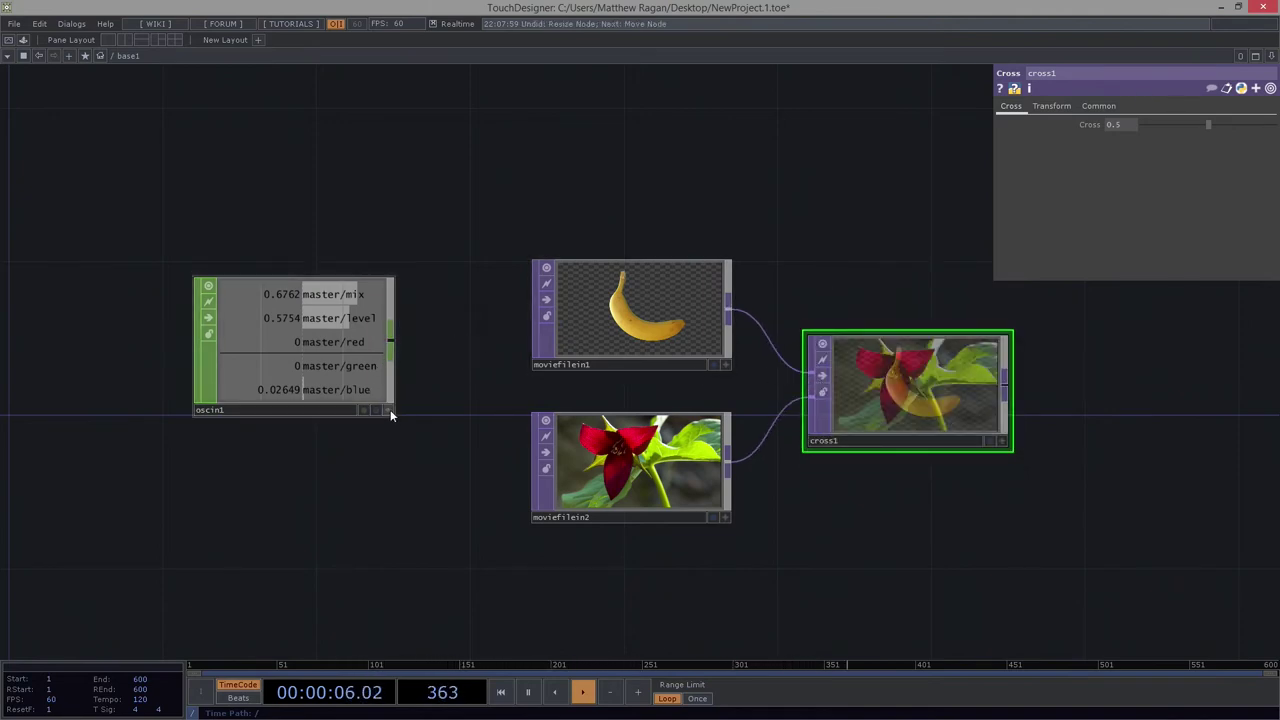
- Move oscin1 up to the upper-left of the network, above the image nodes
left_click_drag(400, 430, 463, 430)
left_click_drag(324, 367, 341, 169)
left_click_drag(603, 260, 534, 370)
left_click_drag(402, 257, 370, 213)
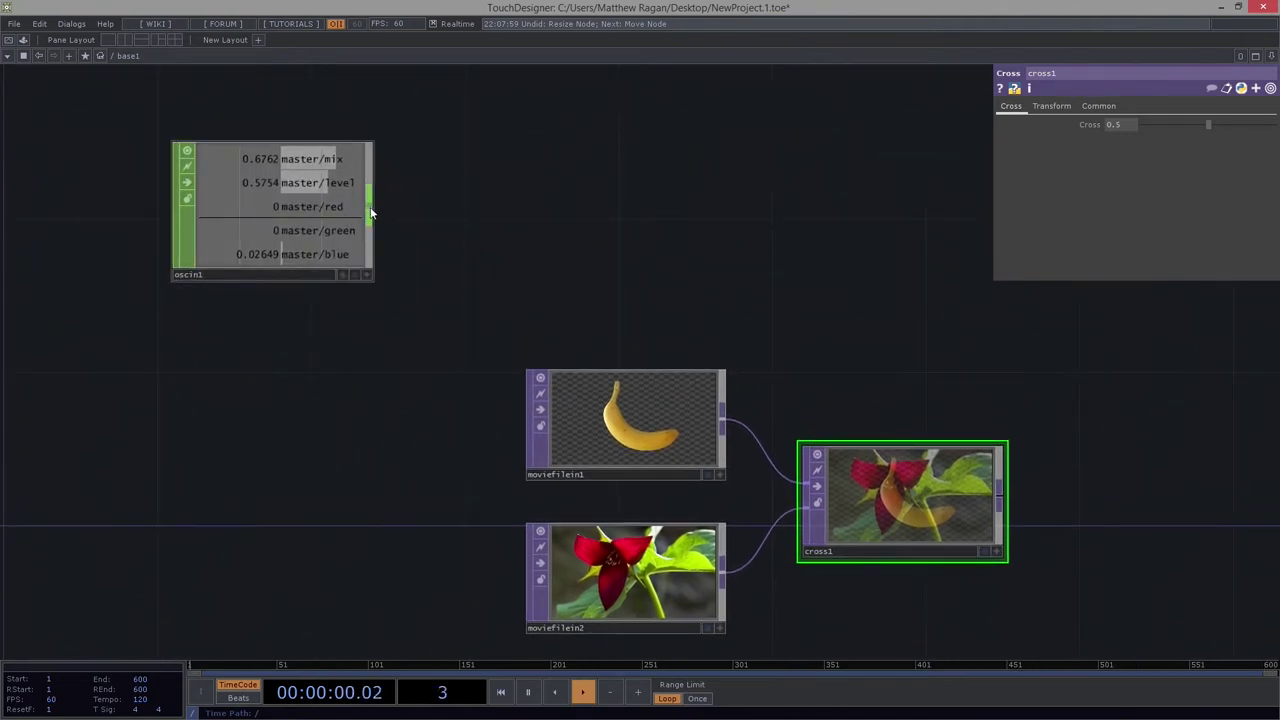
- Add a Null CHOP, null1, wired after oscin1
key("Tab")
type("n")
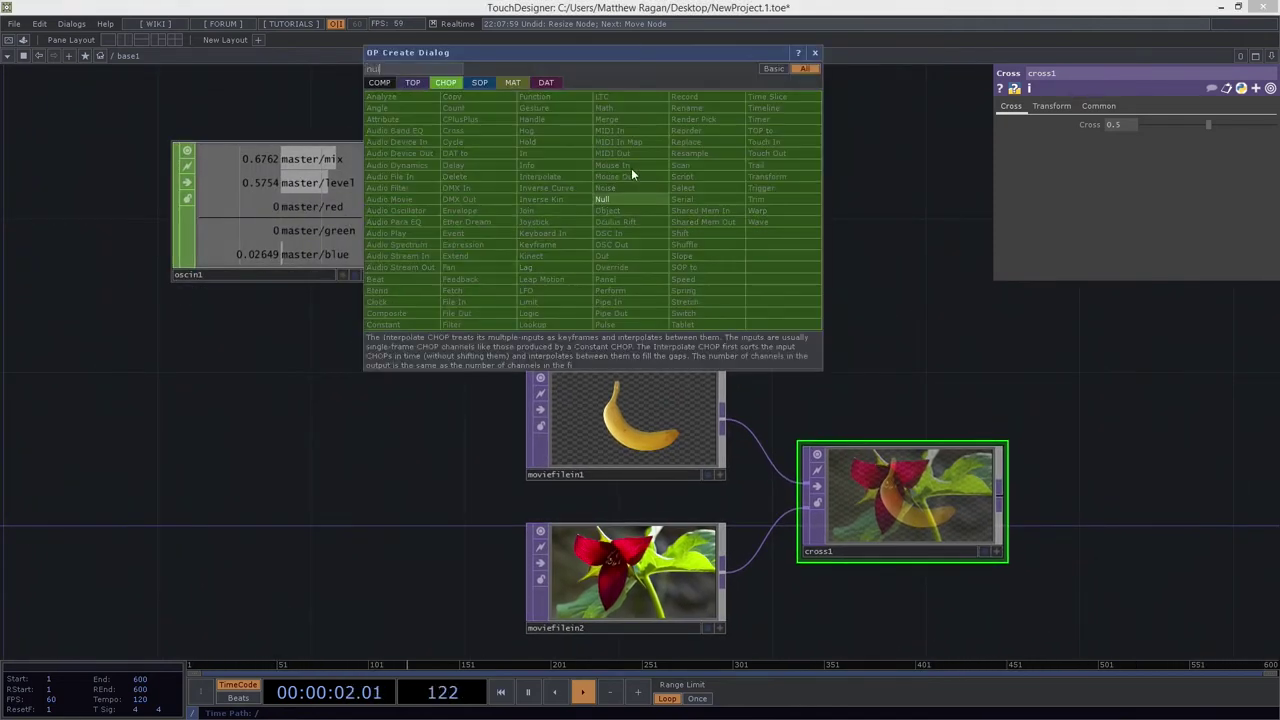
left_click(610, 199)
left_click(606, 210)
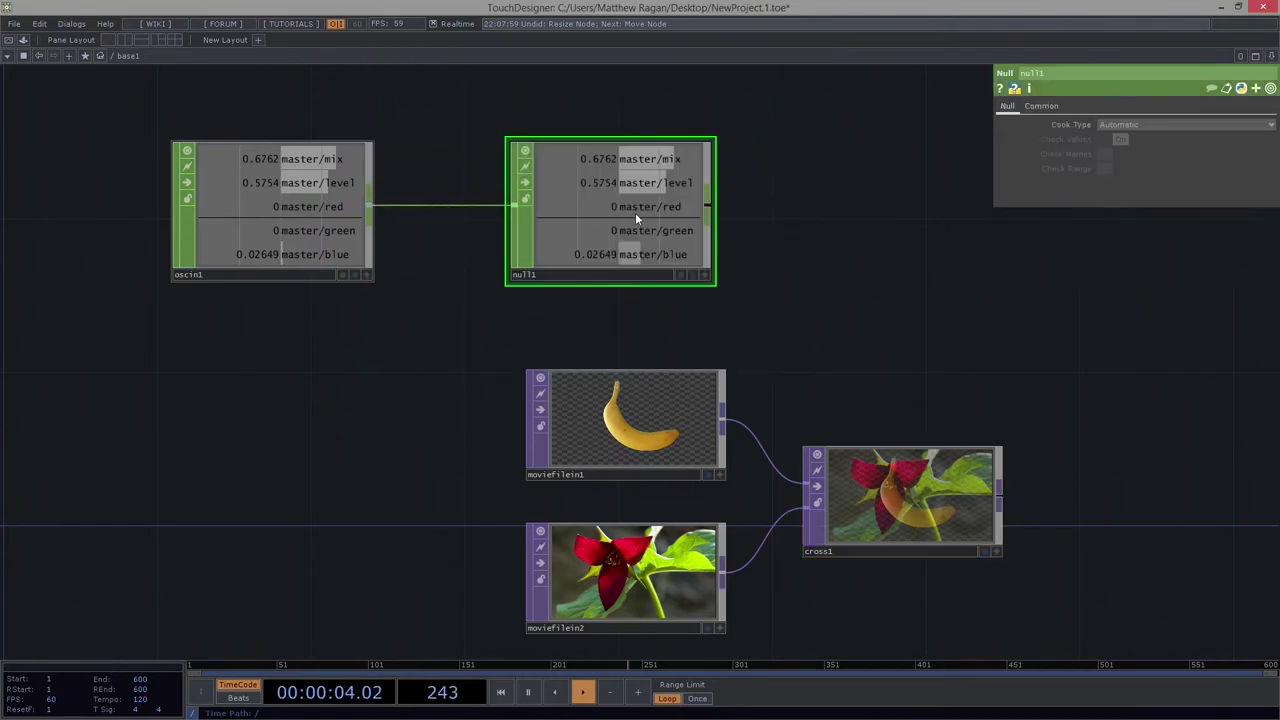
left_click_drag(614, 209, 644, 216)
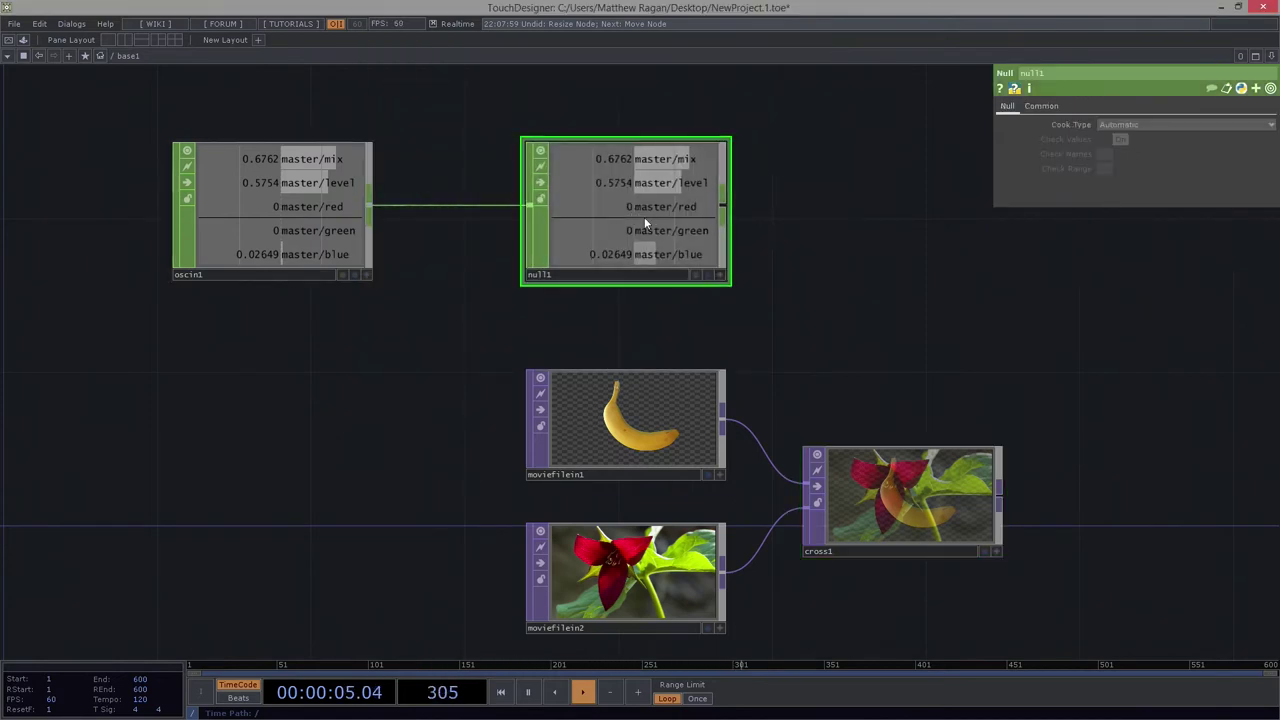
- Export null1's master/mix channel to cross1's Cross parameter
left_click(718, 273)
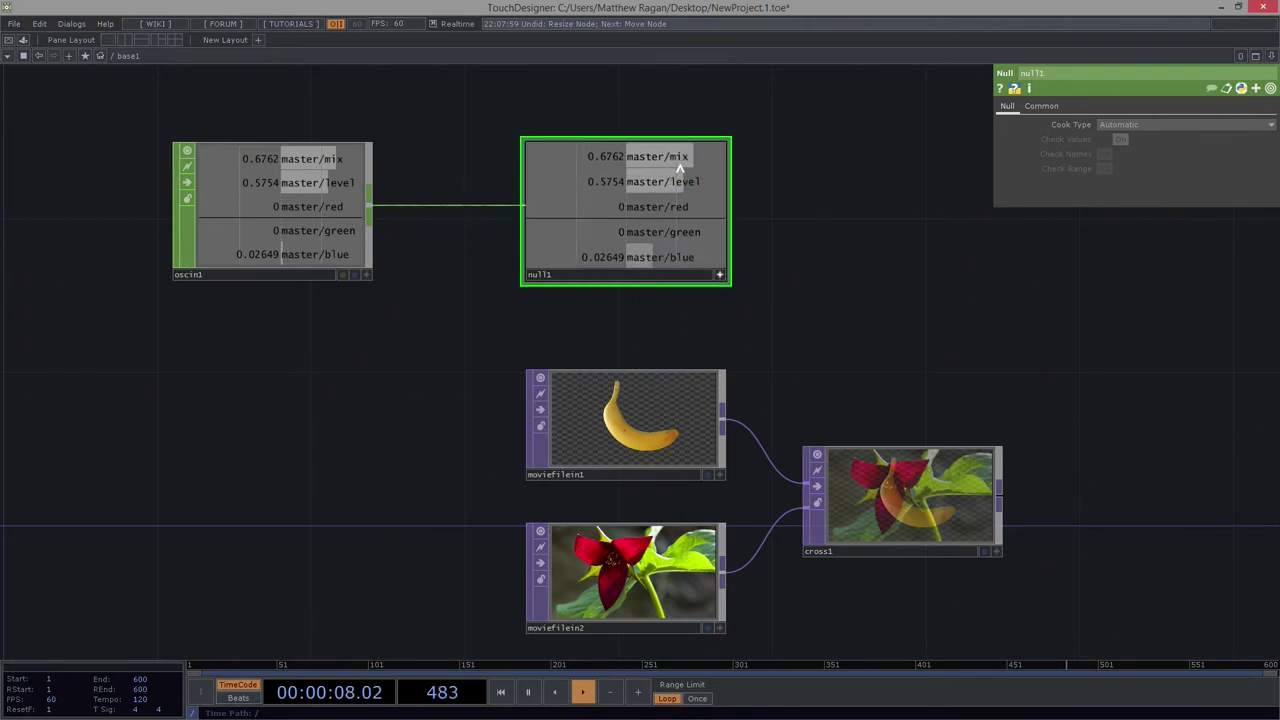
left_click_drag(679, 166, 1114, 124)
left_click(1120, 152)
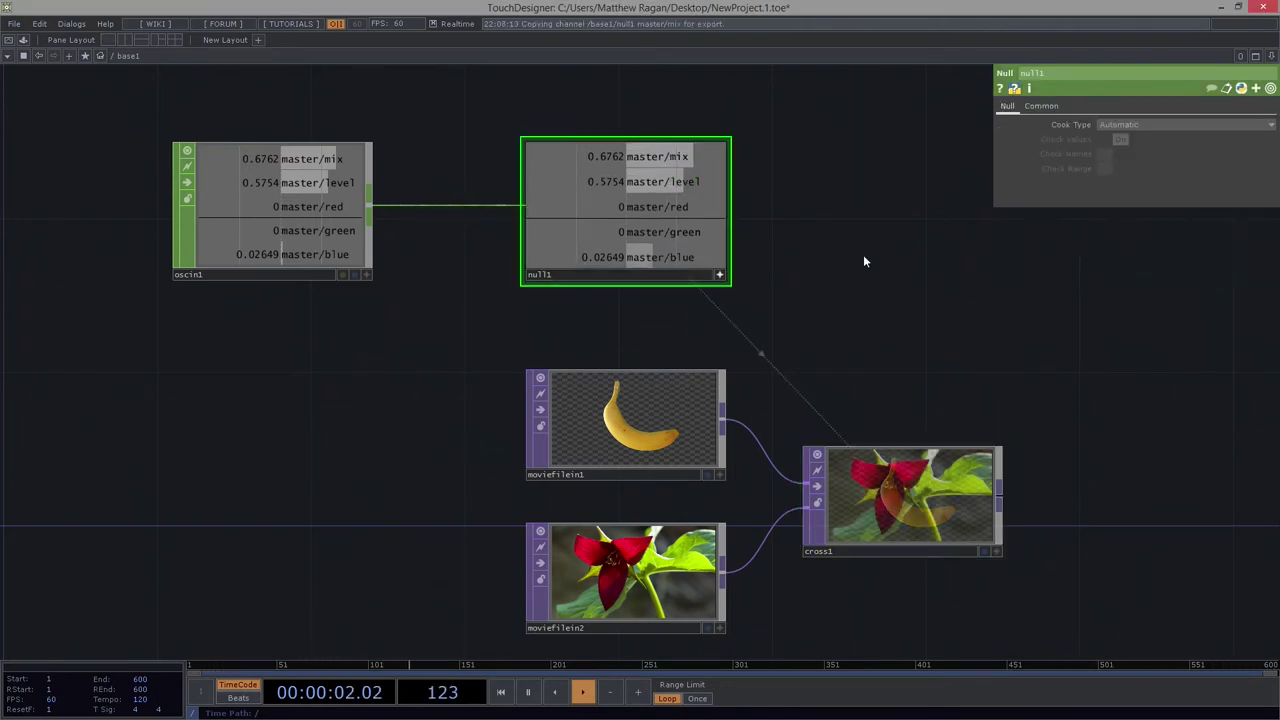
left_click(719, 274)
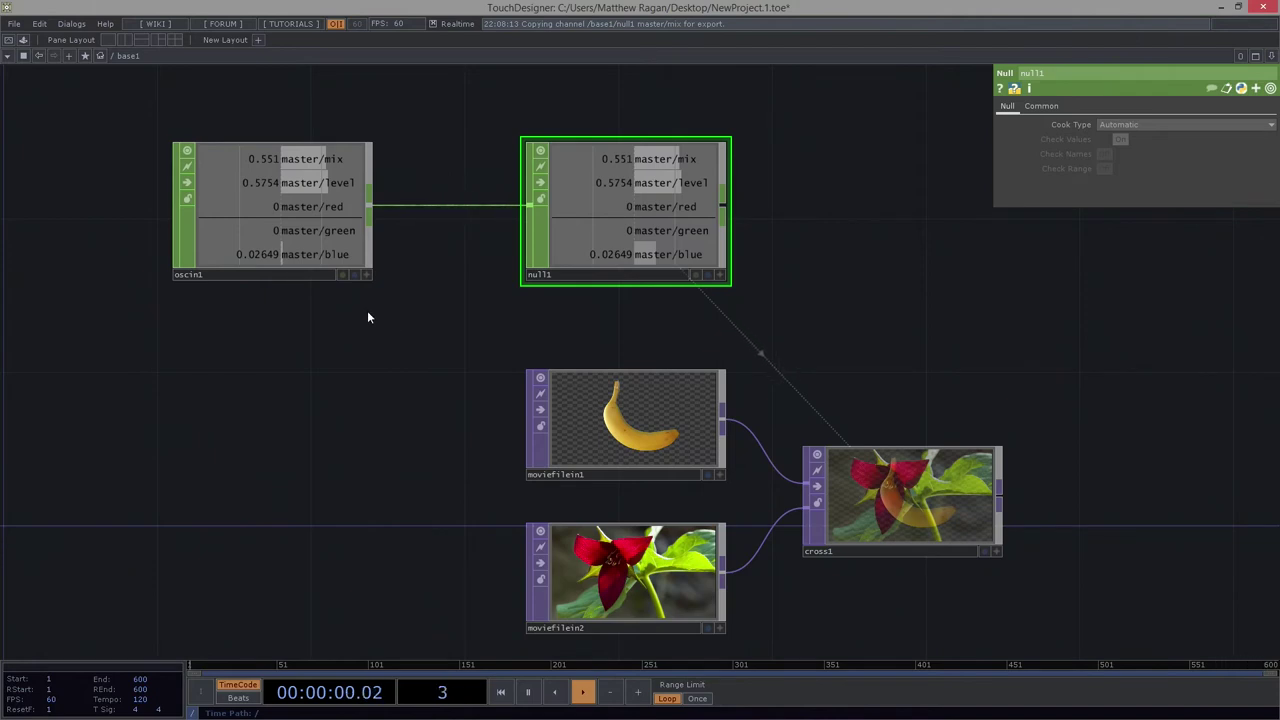
- Add an OSC Out CHOP, oscout1, above oscin1 in the network
scroll(360, 400, "down", 4)
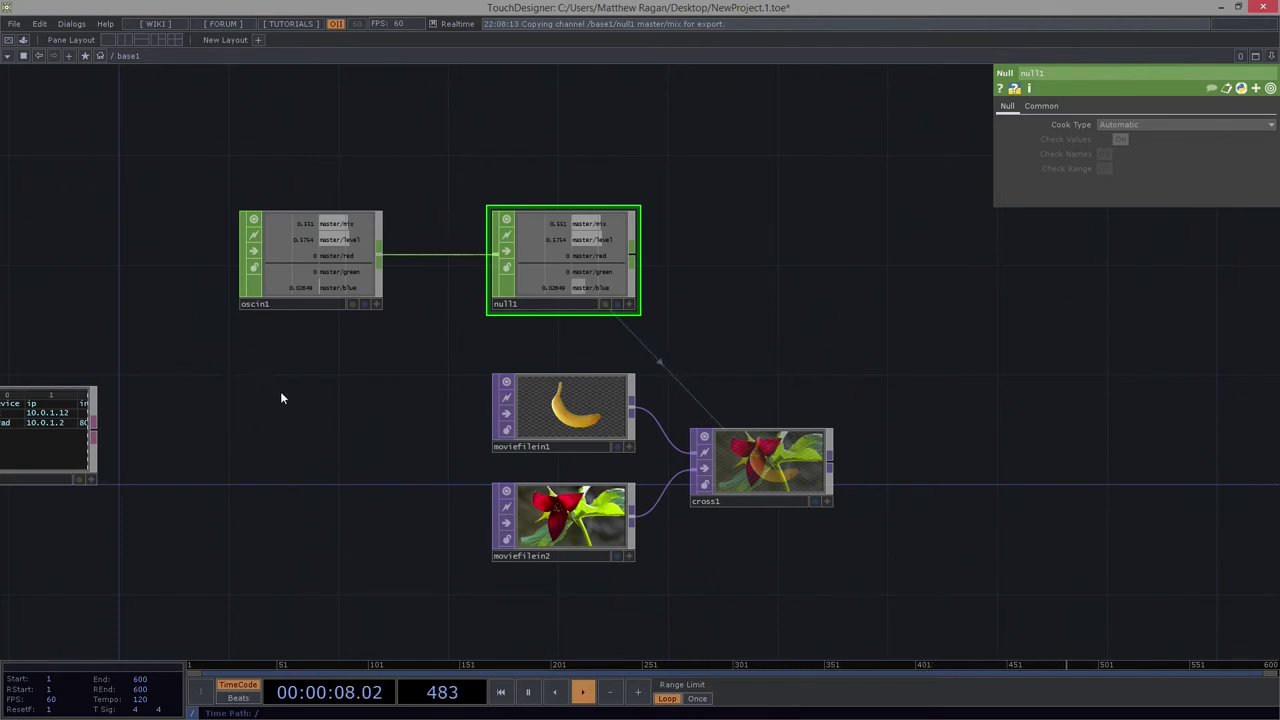
left_click_drag(281, 398, 443, 497)
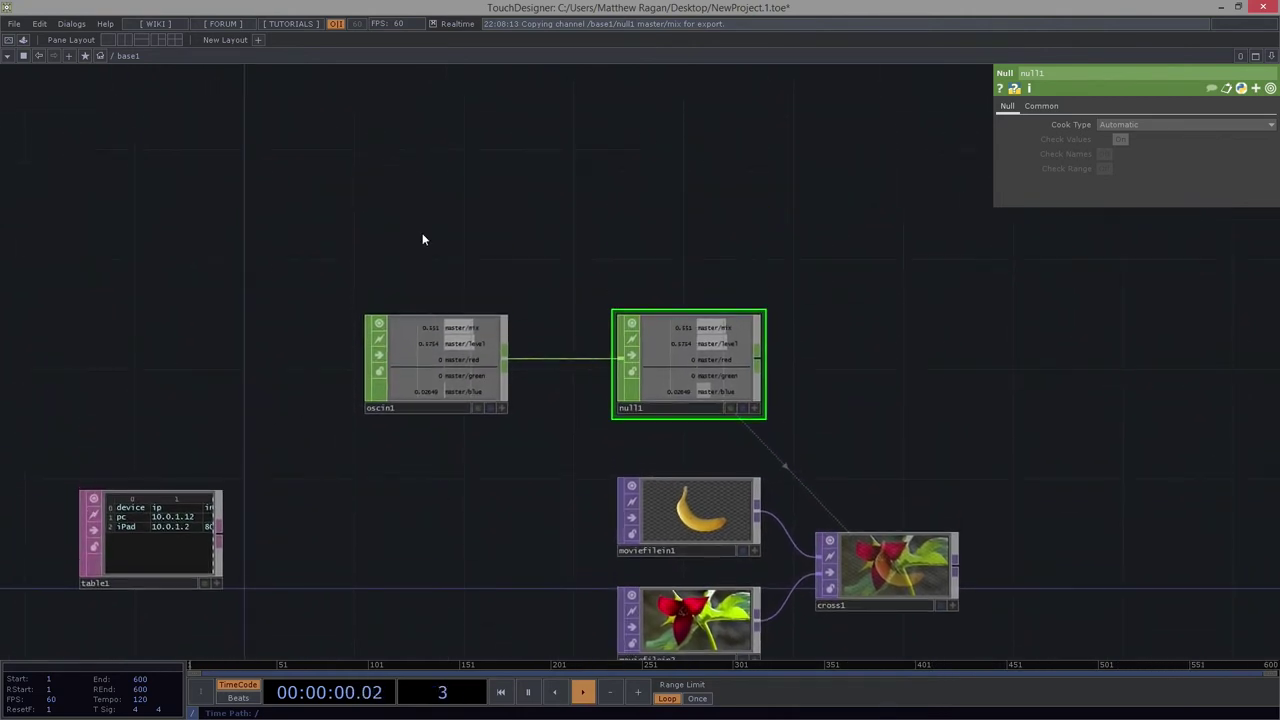
key("Tab")
type("osc")
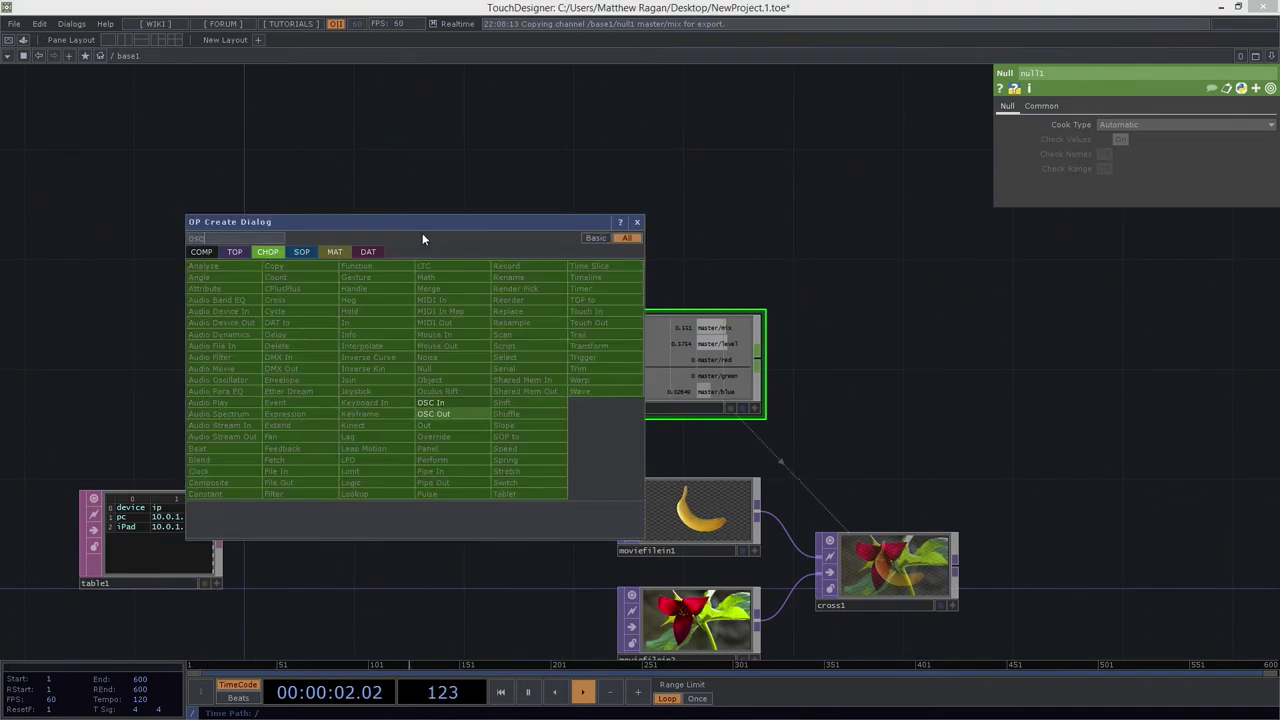
left_click(431, 402, "ctrl")
left_click(433, 413)
left_click(436, 363)
left_click(426, 237)
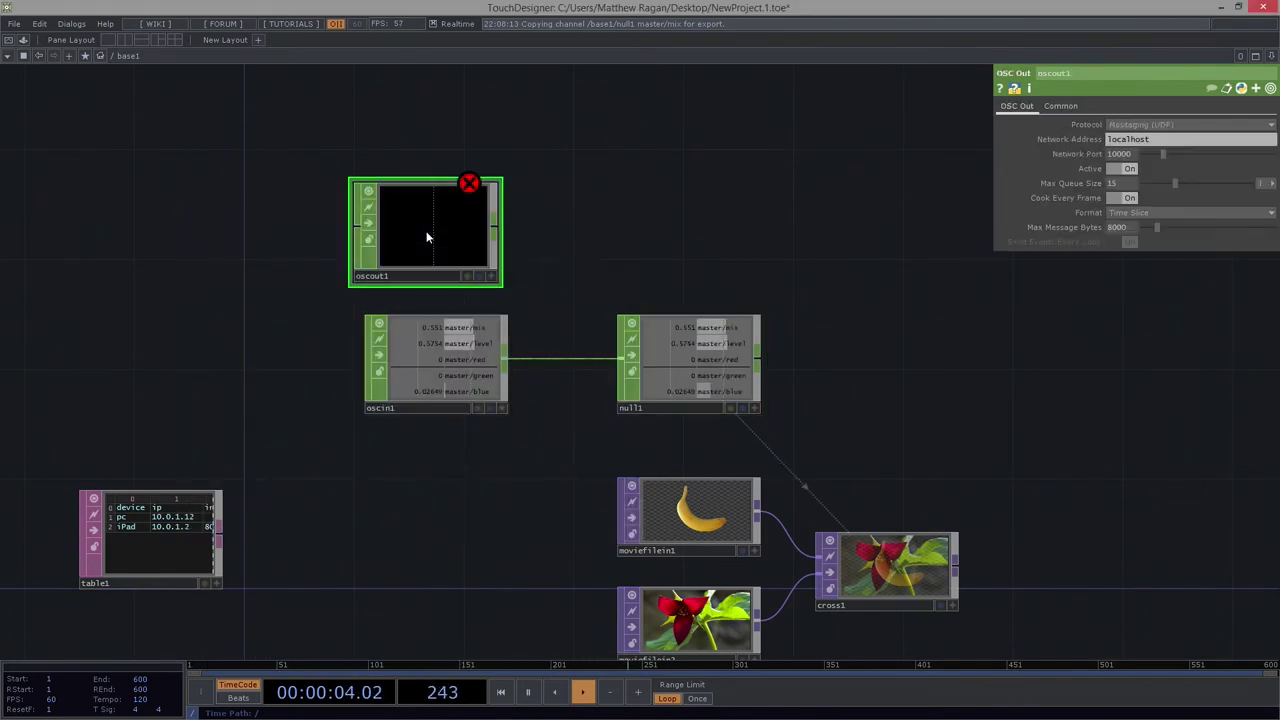
key("h")
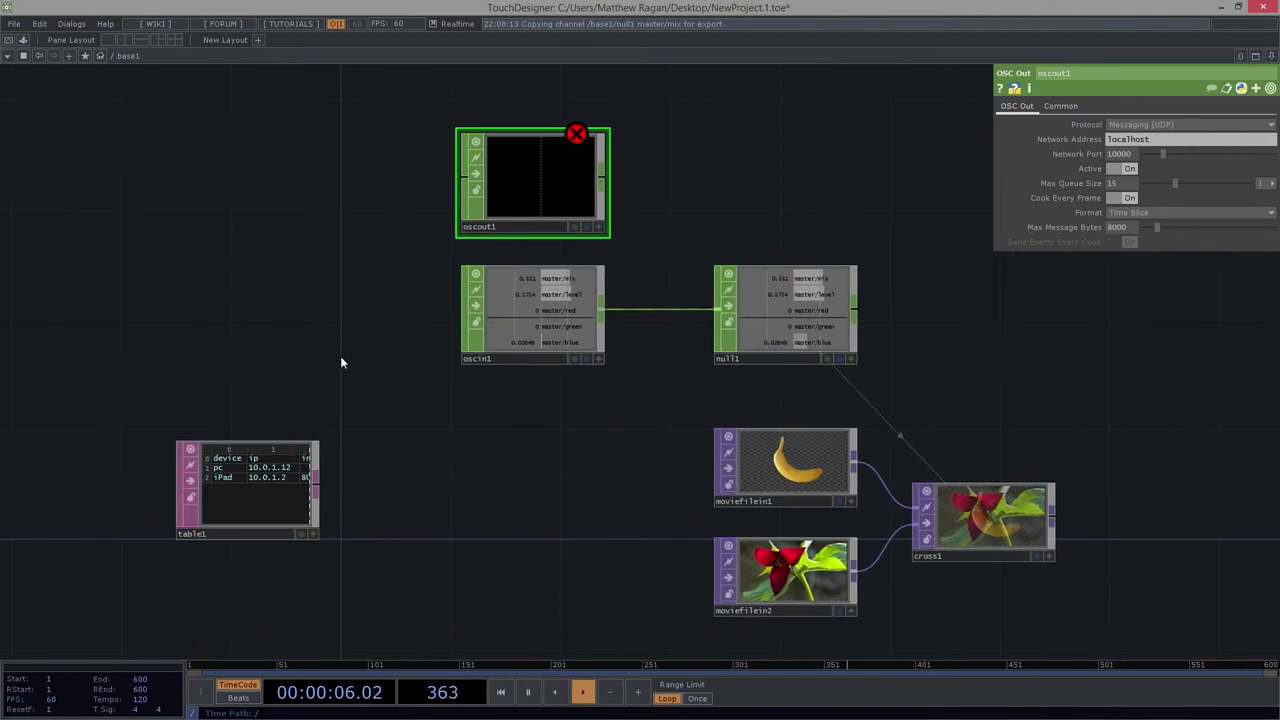
scroll(337, 351, "up", 3)
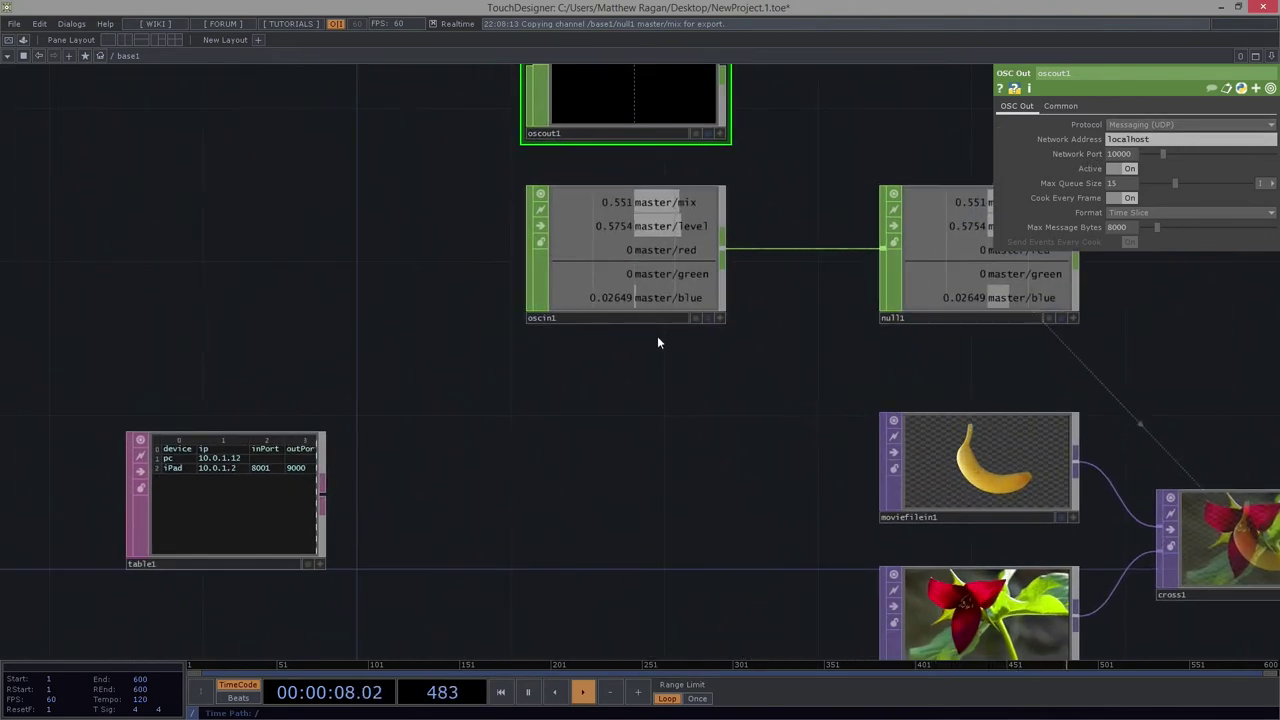
left_click_drag(300, 398, 280, 440)
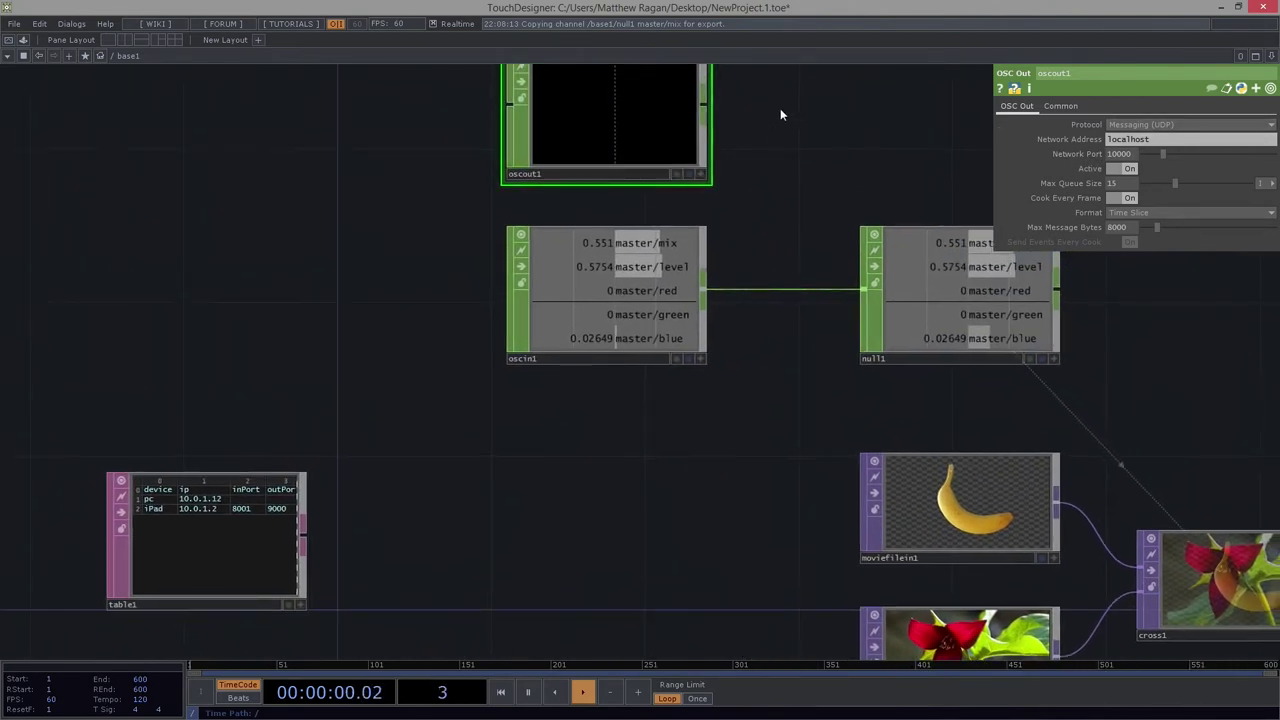
- Set oscout1's network address to 10.0.1.2 and network port to 8001
left_click(1140, 139)
type("10.")
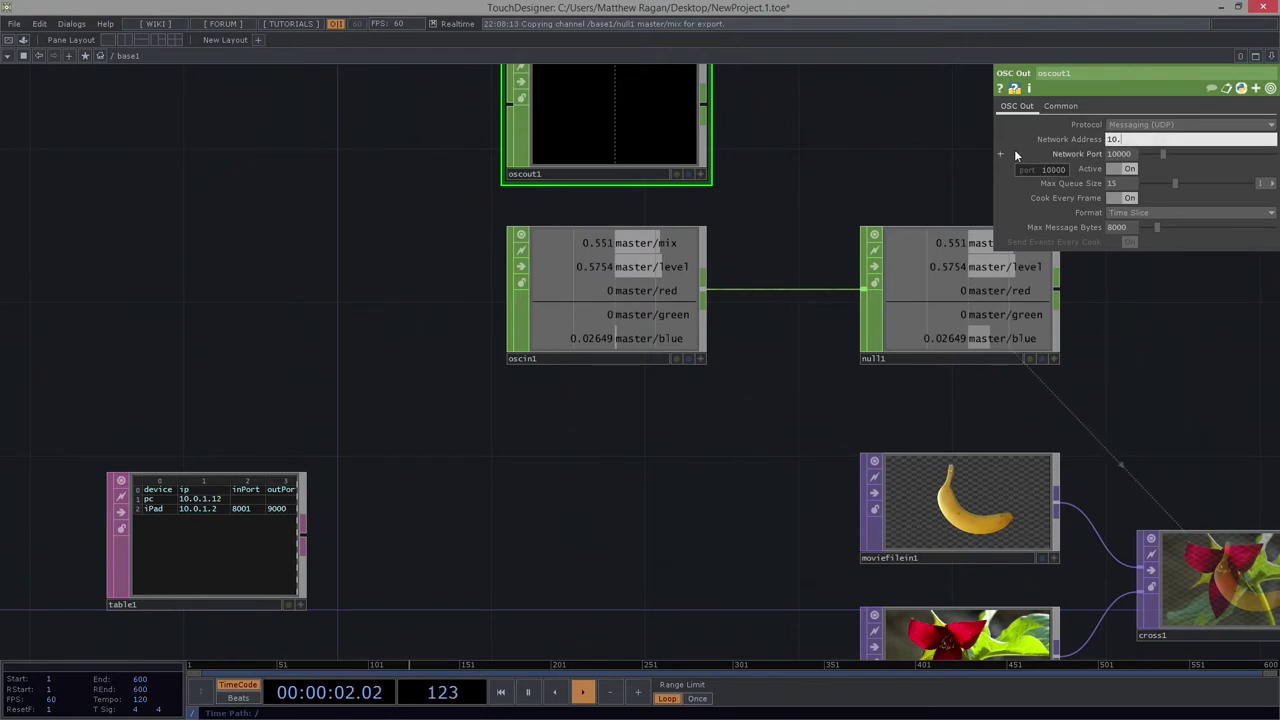
type("0.1.2")
key("Return")
left_click_drag(793, 160, 793, 178)
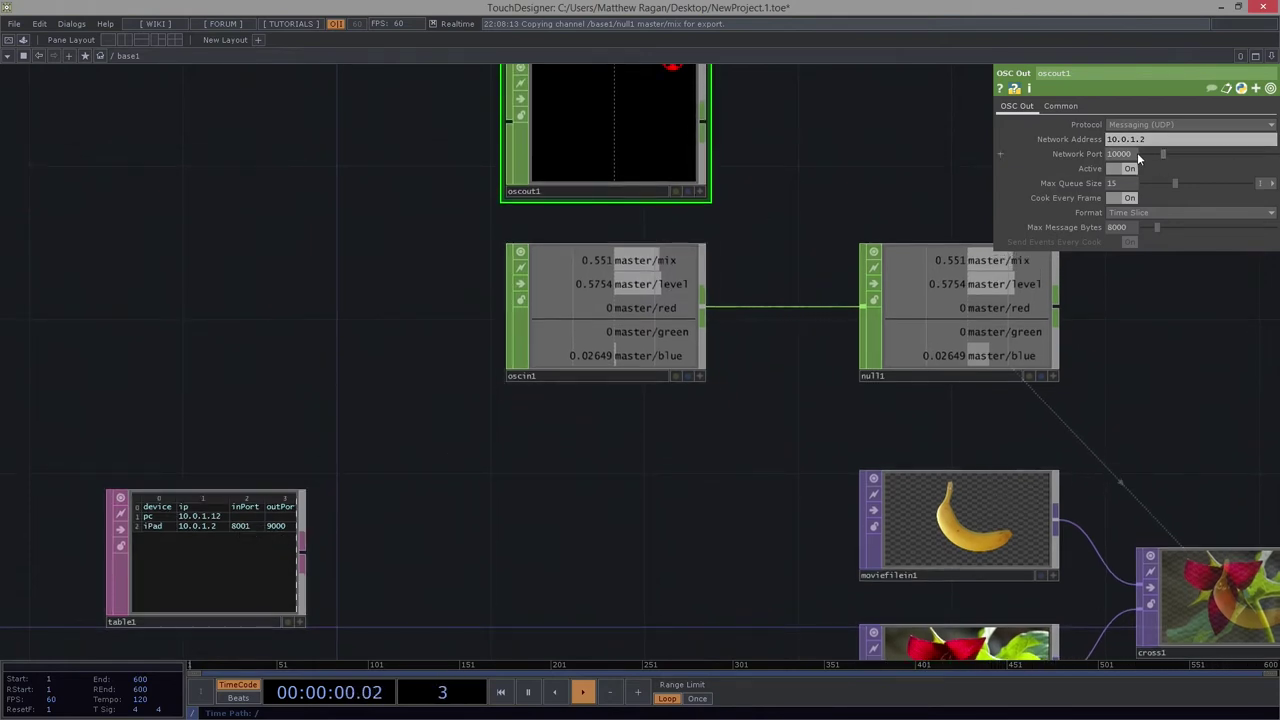
type("801")
key("BackSpace")
type("01")
key("Return")
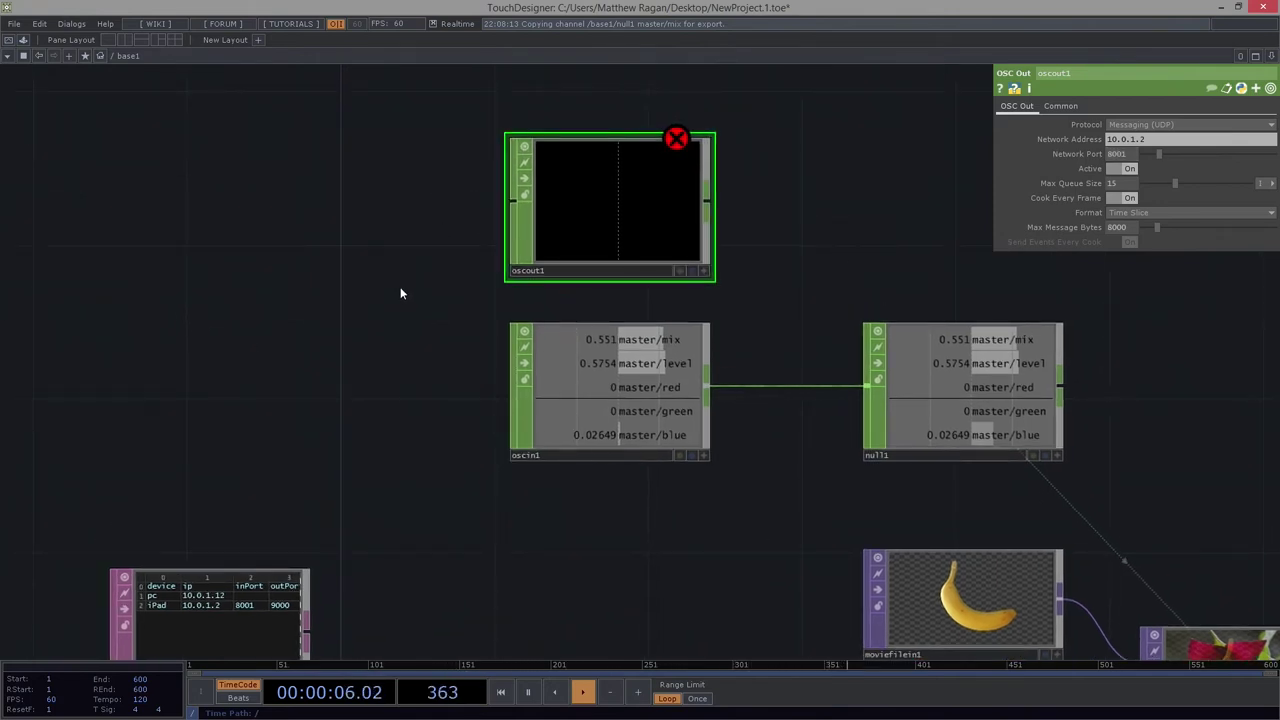
key("Tab")
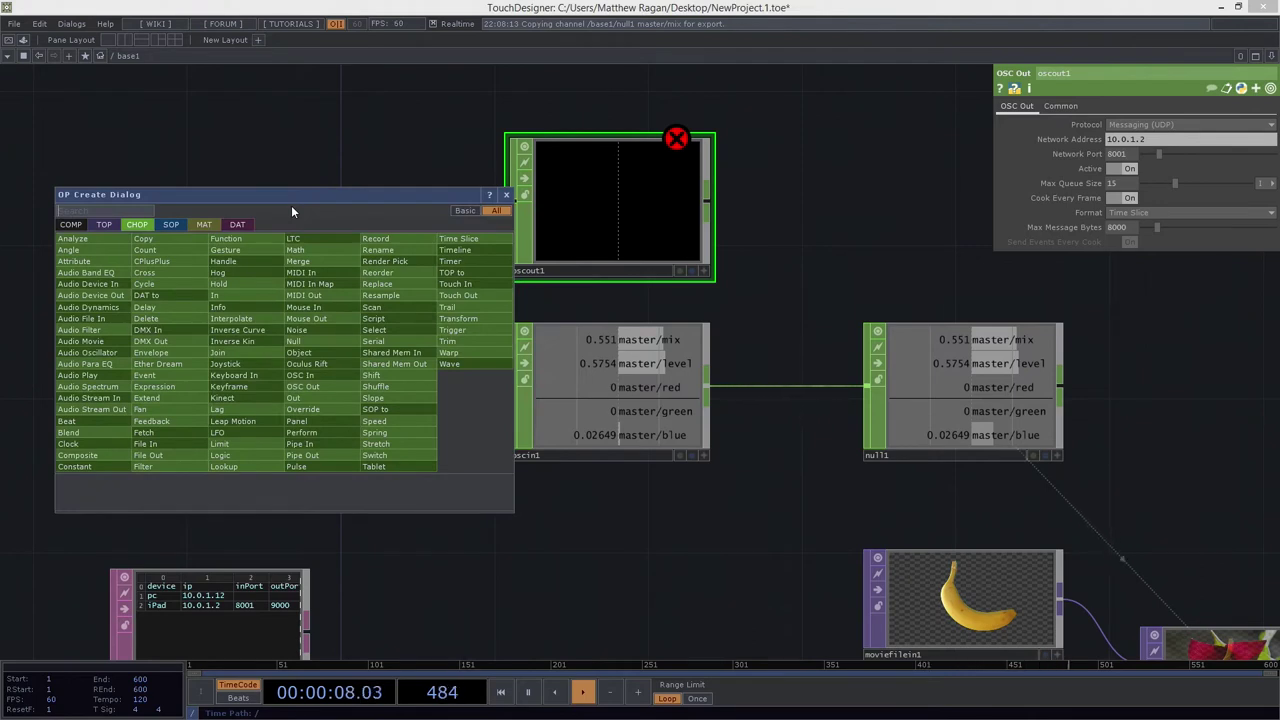
- Add a Constant CHOP, constant1, and wire its output into oscout1
type("con")
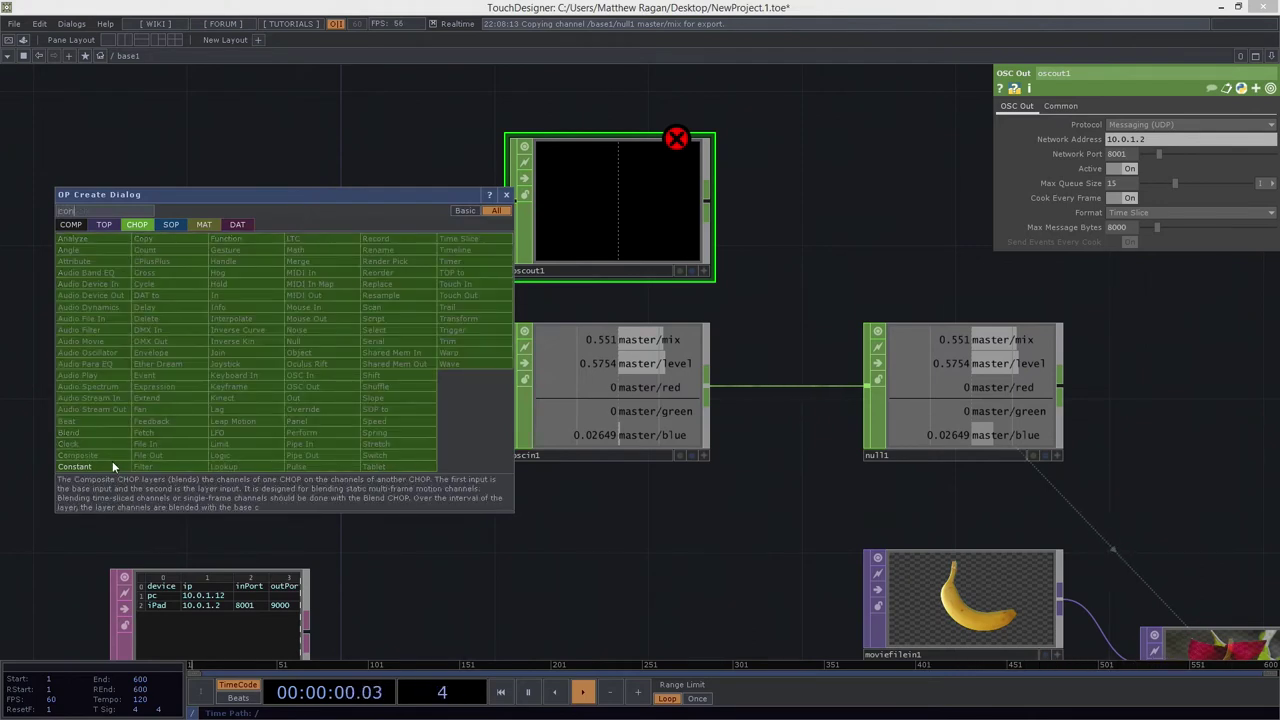
left_click(112, 465)
left_click(318, 205)
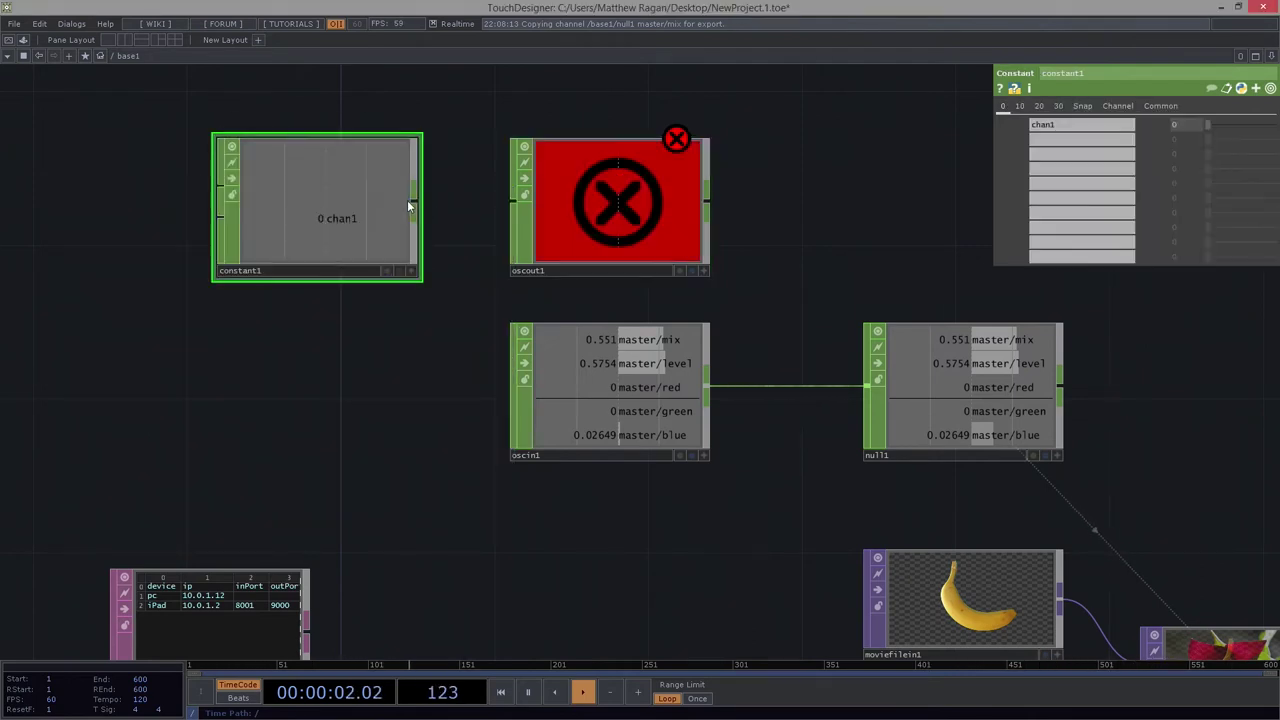
left_click_drag(411, 199, 516, 214)
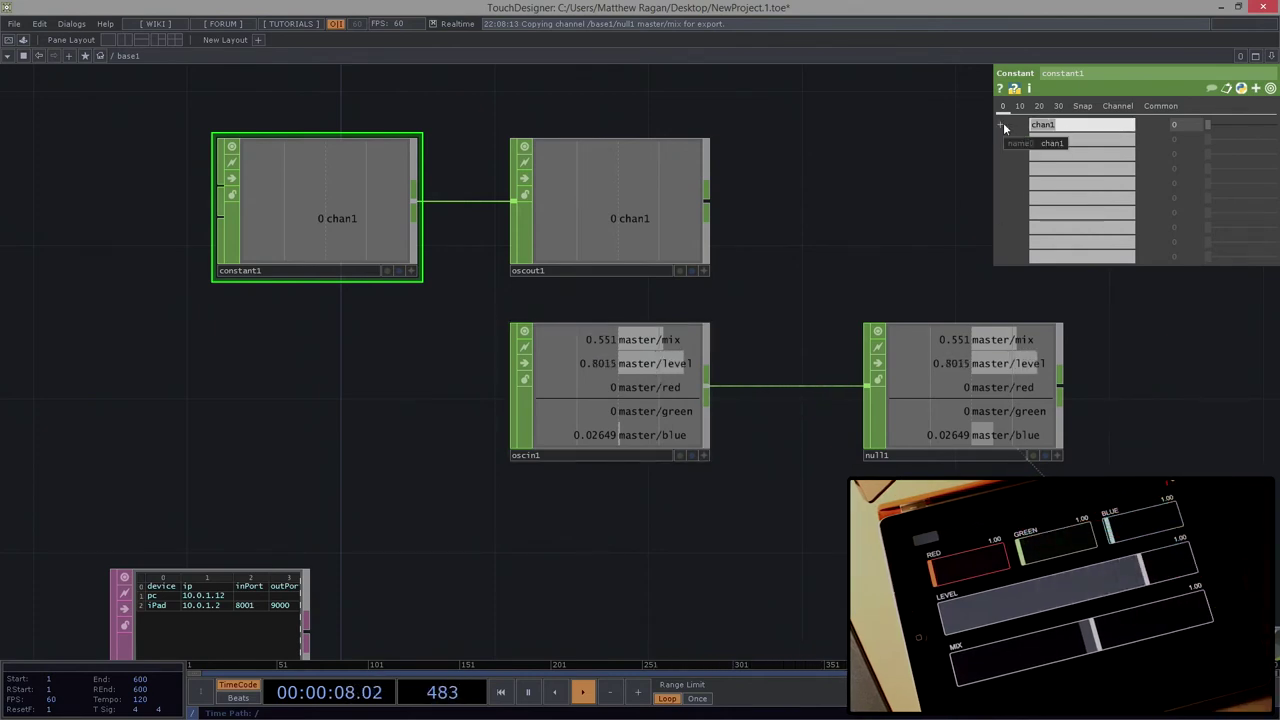
- Rename constant1's channel to master/level and drag its value to 0.46
type("master/level")
key("Return")
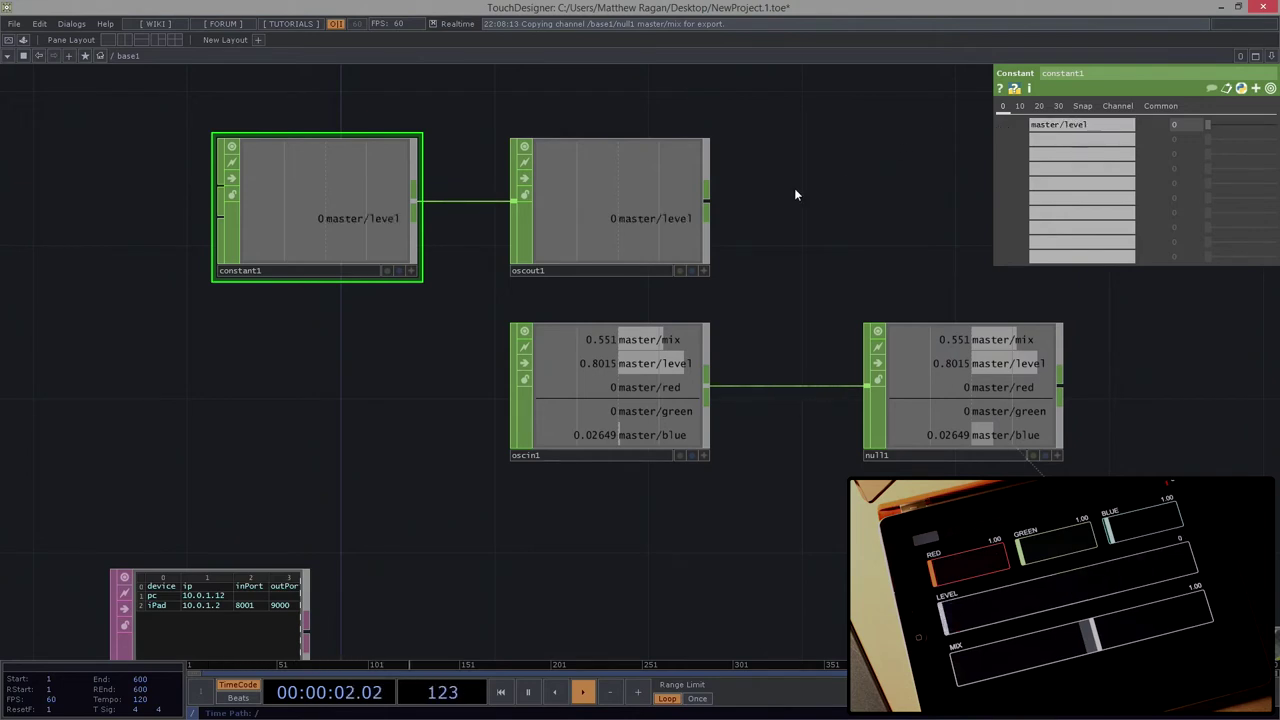
mouse_move(1241, 121)
left_mouse_down()
mouse_move(1210, 118)
mouse_move(1240, 125)
left_mouse_up()
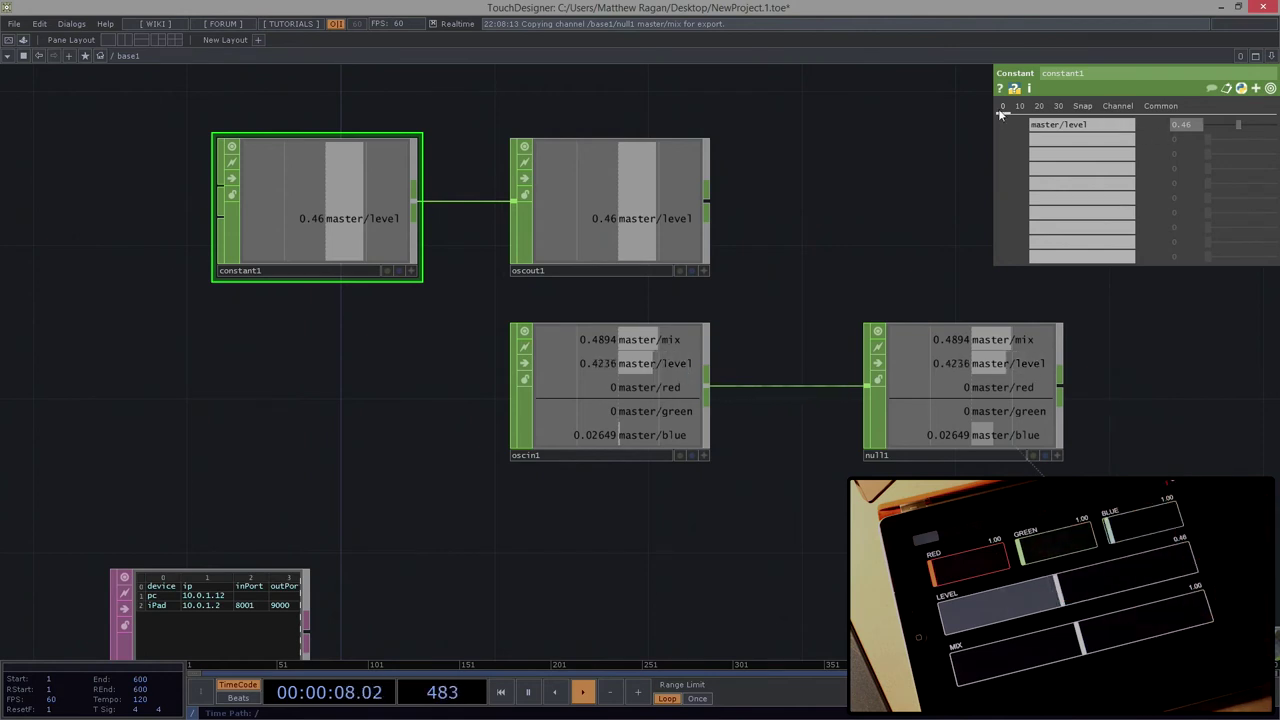
left_click(562, 184)
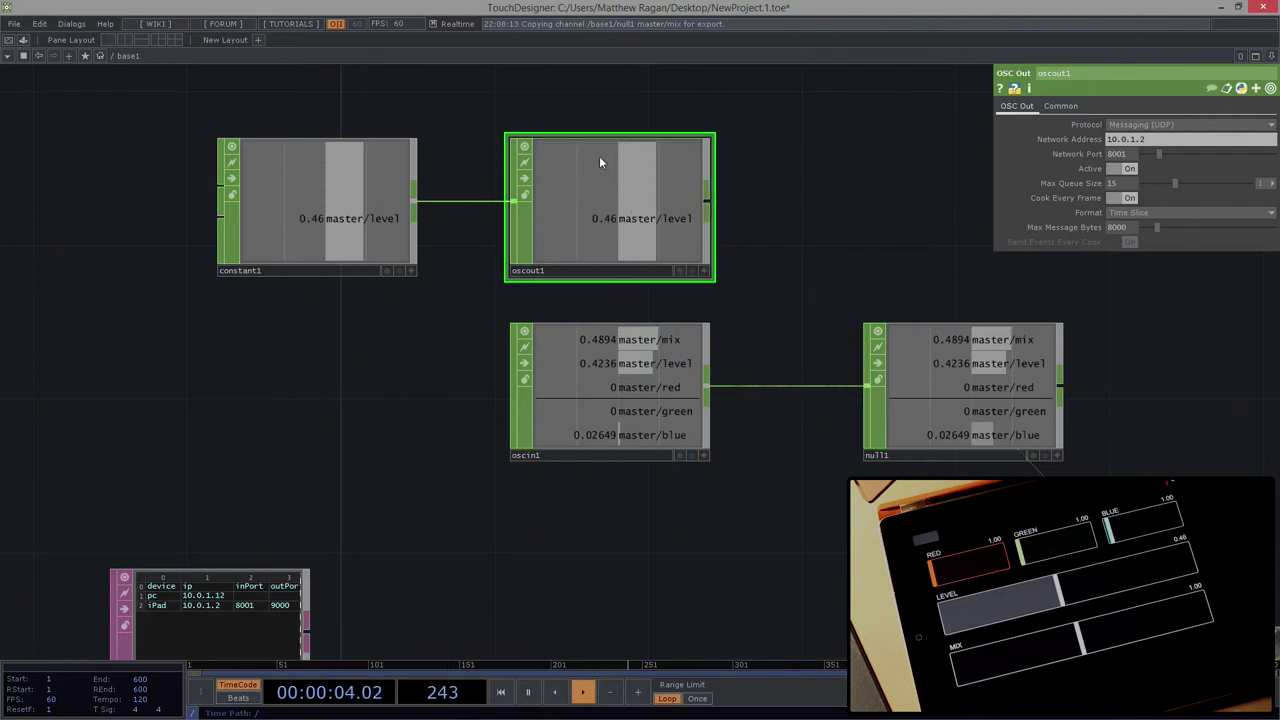
- Set oscout1's format to Sample, then lower constant1's master/level to 0.05 and raise it to 0.3
left_click(1112, 214)
left_click(1121, 227)
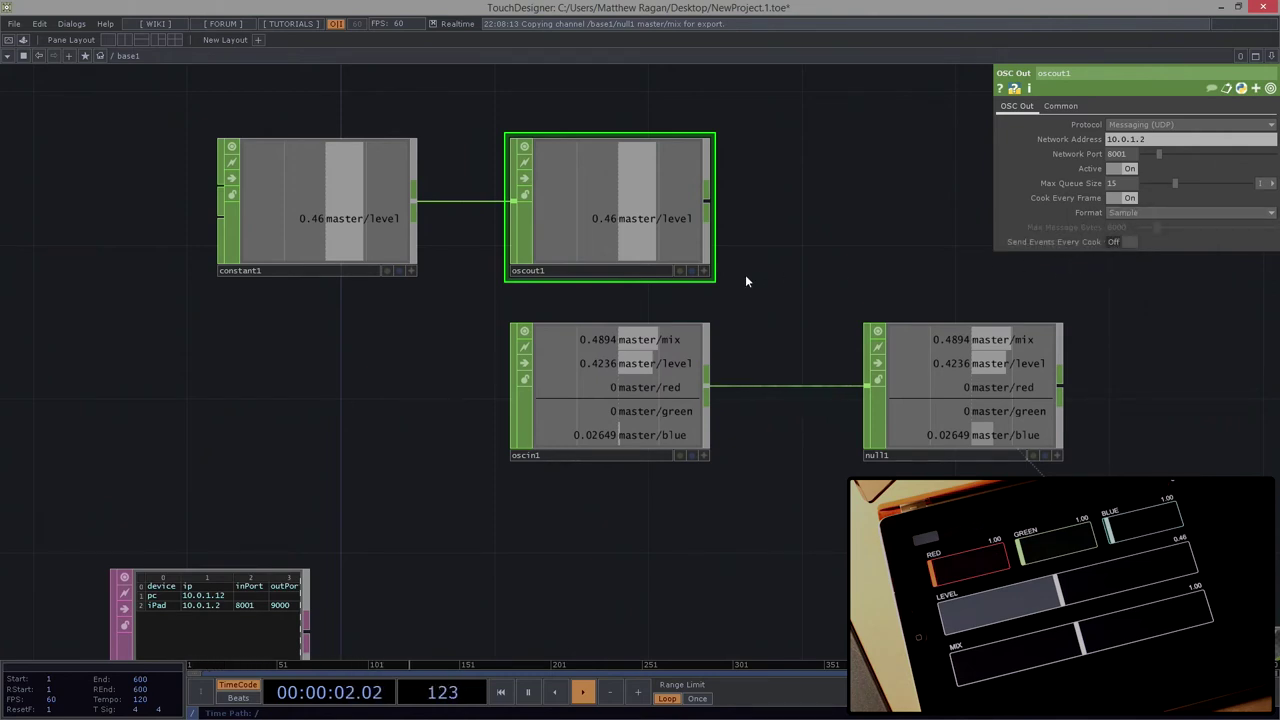
left_click(395, 212)
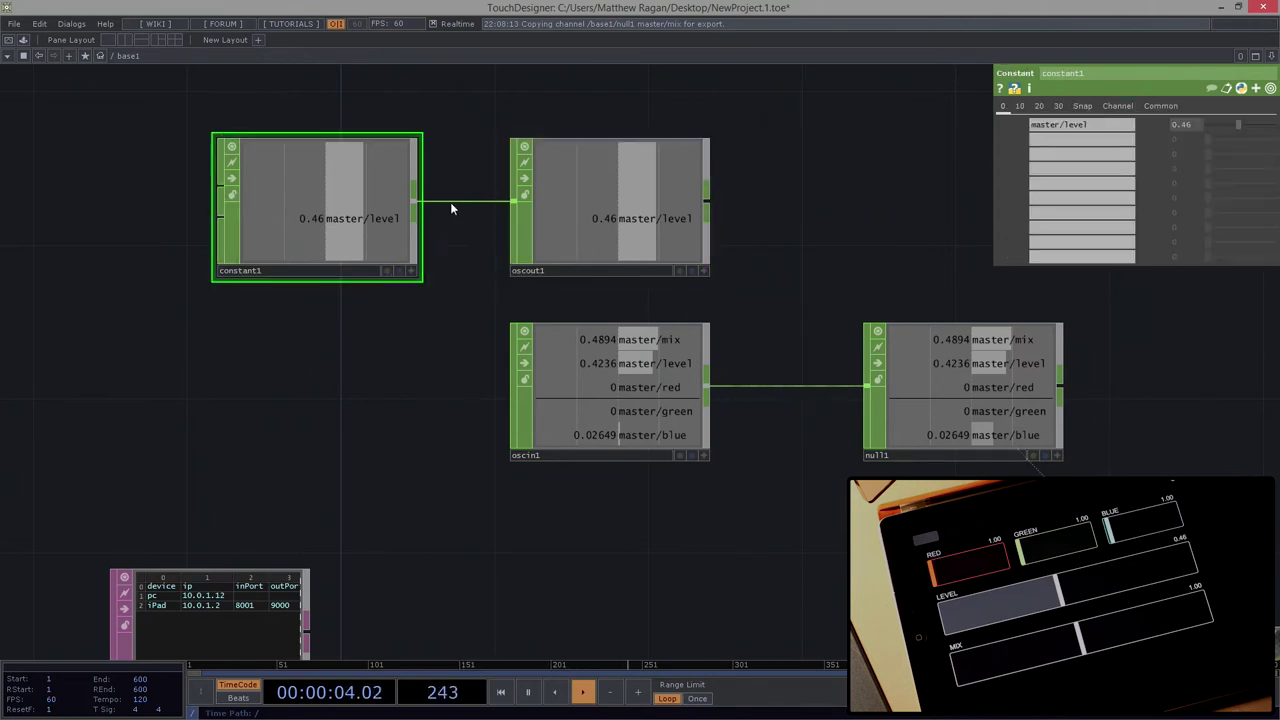
left_click_drag(1228, 124, 1212, 123)
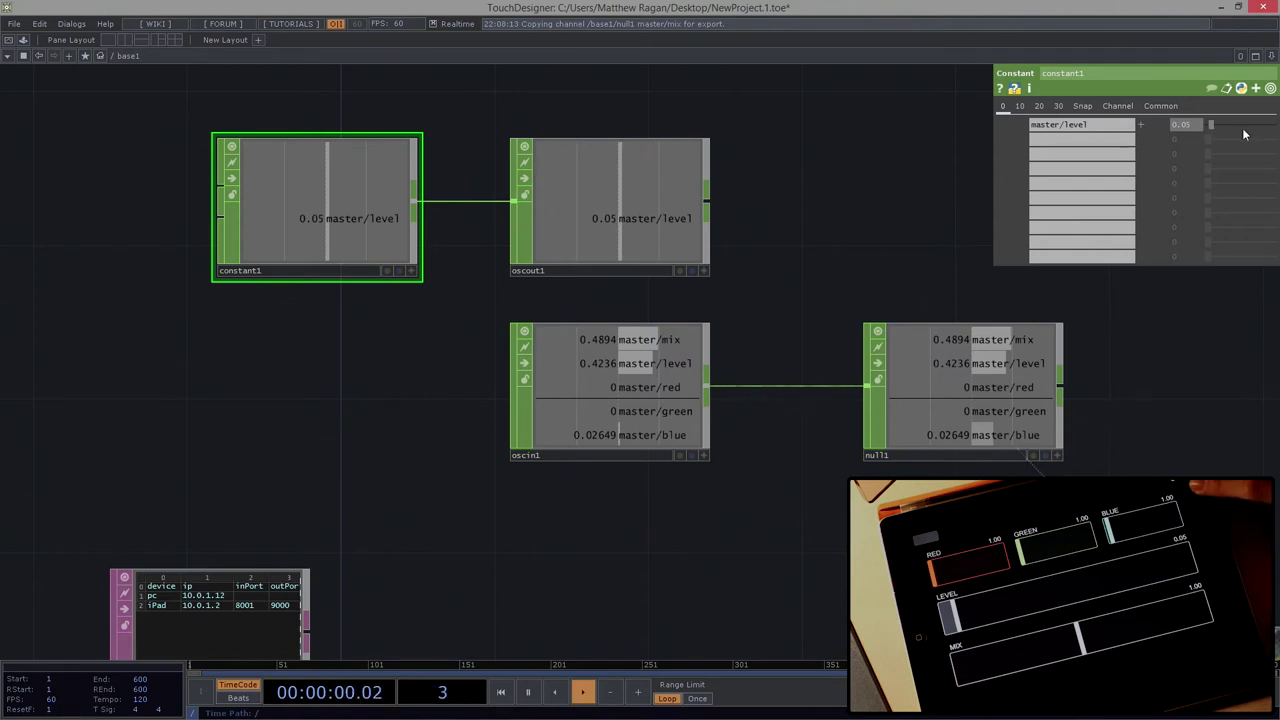
mouse_move(1242, 128)
left_mouse_down()
mouse_move(1259, 126)
mouse_move(1228, 126)
mouse_move(1260, 127)
mouse_move(1230, 128)
left_mouse_up()
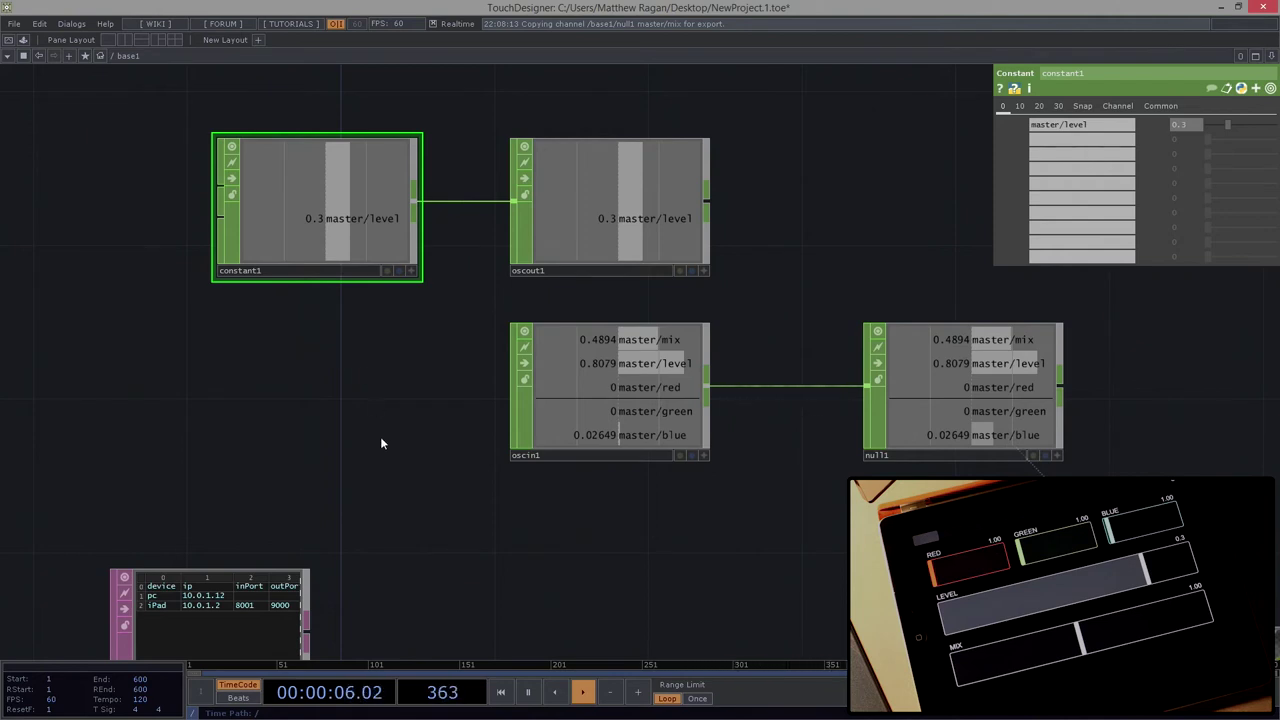
left_click_drag(360, 431, 341, 402)
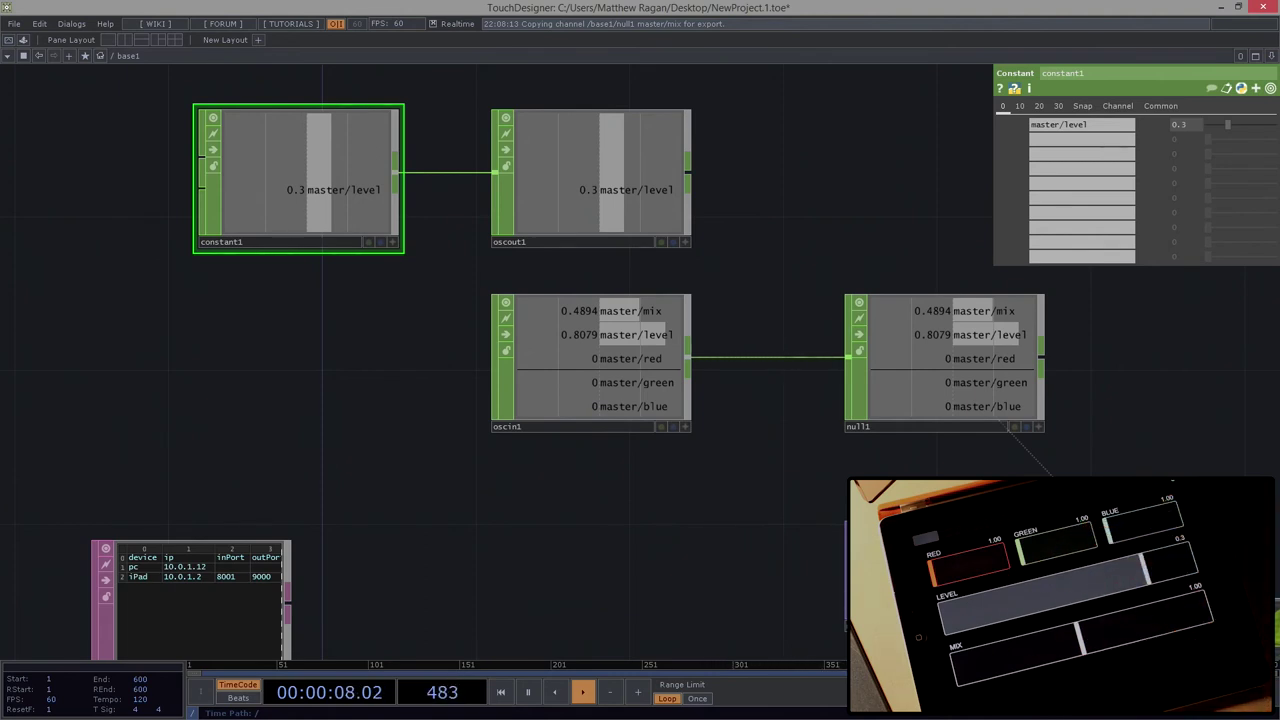
- Zoom out the network and move table1 to the top-left beside constant1
left_click_drag(342, 542, 357, 437)
scroll(380, 440, "down", 2)
left_click_drag(429, 484, 309, 177)
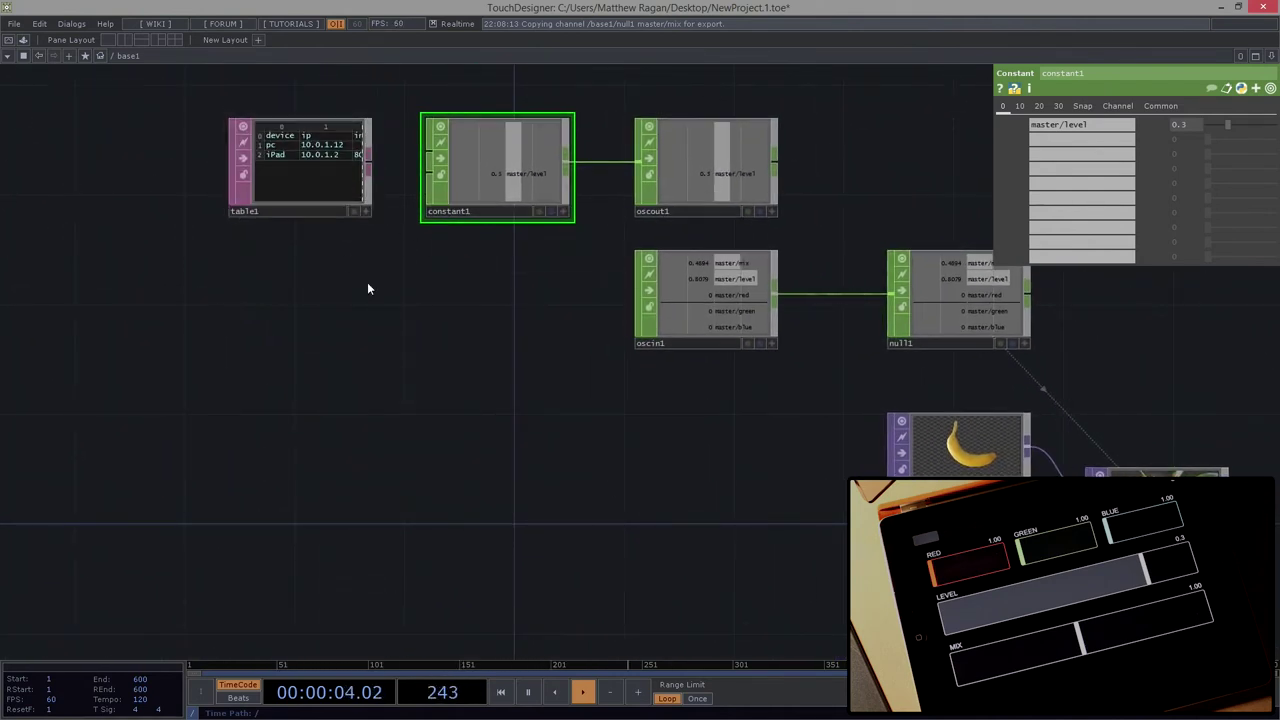
left_click_drag(401, 298, 426, 403)
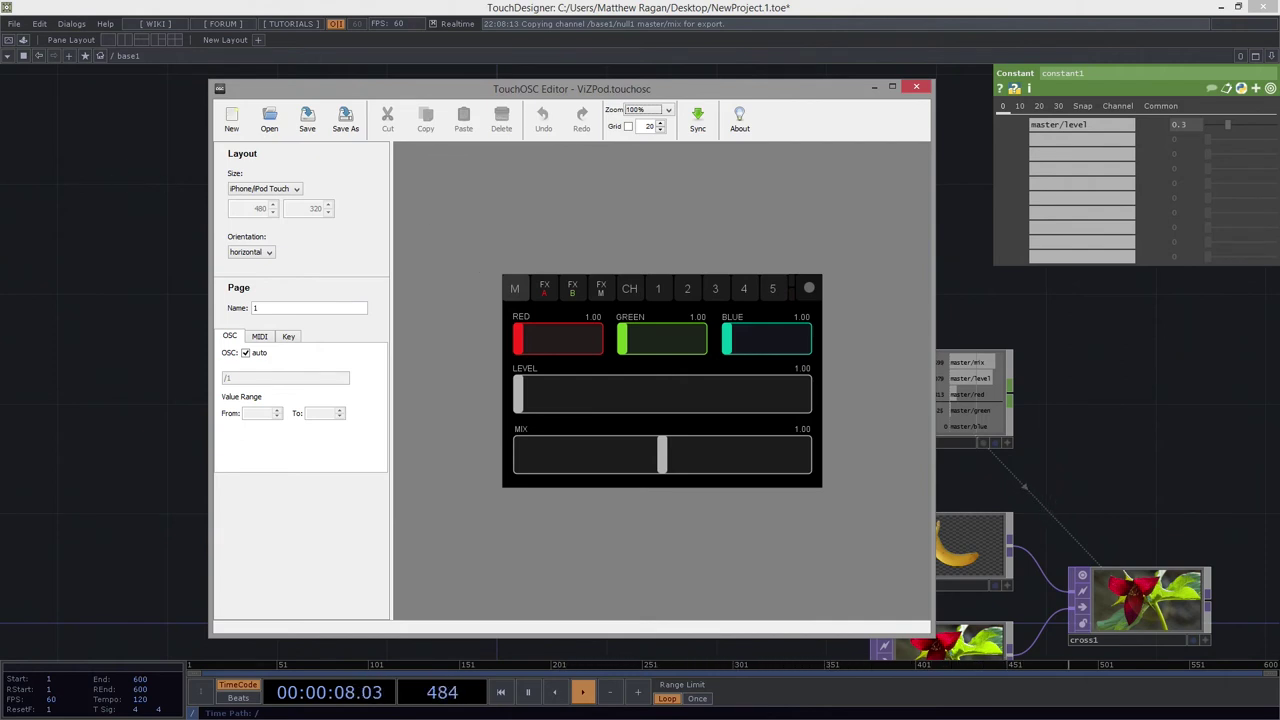
- Alt-Tab to the Chrome window showing hexler.net/software/touchosc
key("alt+Tab")
- Position the browser and scroll the hexler.net page between its header and Downloads section
left_click_drag(460, 29, 474, 35)
scroll(526, 438, "up", 6)
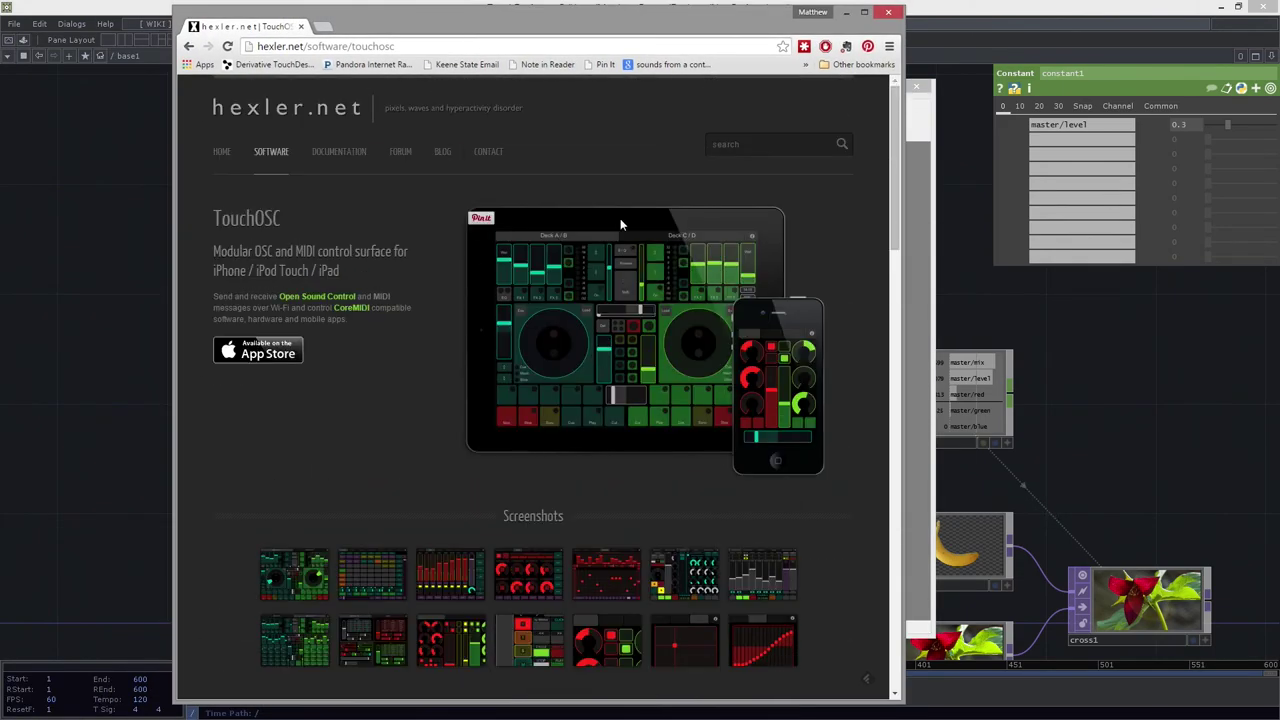
scroll(300, 432, "down", 8)
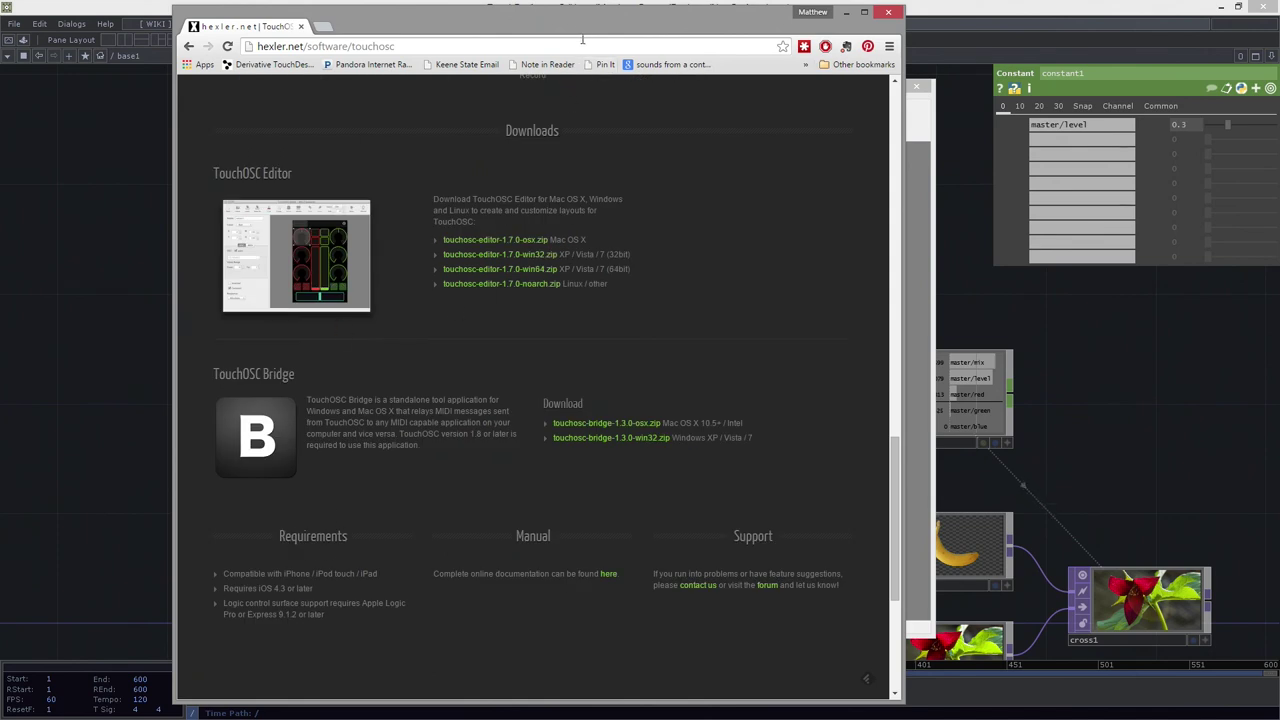
scroll(430, 385, "up", 1)
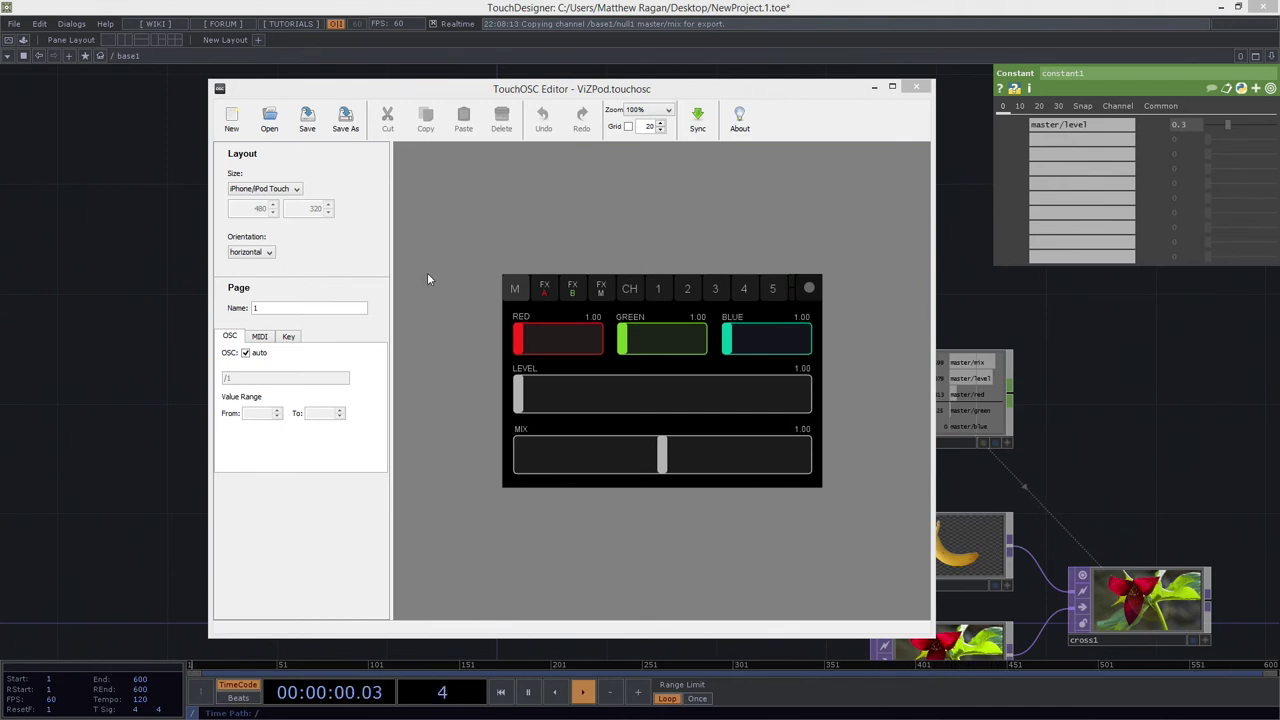
- Inspect the LEVEL and MIX faders and labels, ending on label9 (address /1/label9, text LEVEL)
left_click(546, 378)
left_click(535, 369)
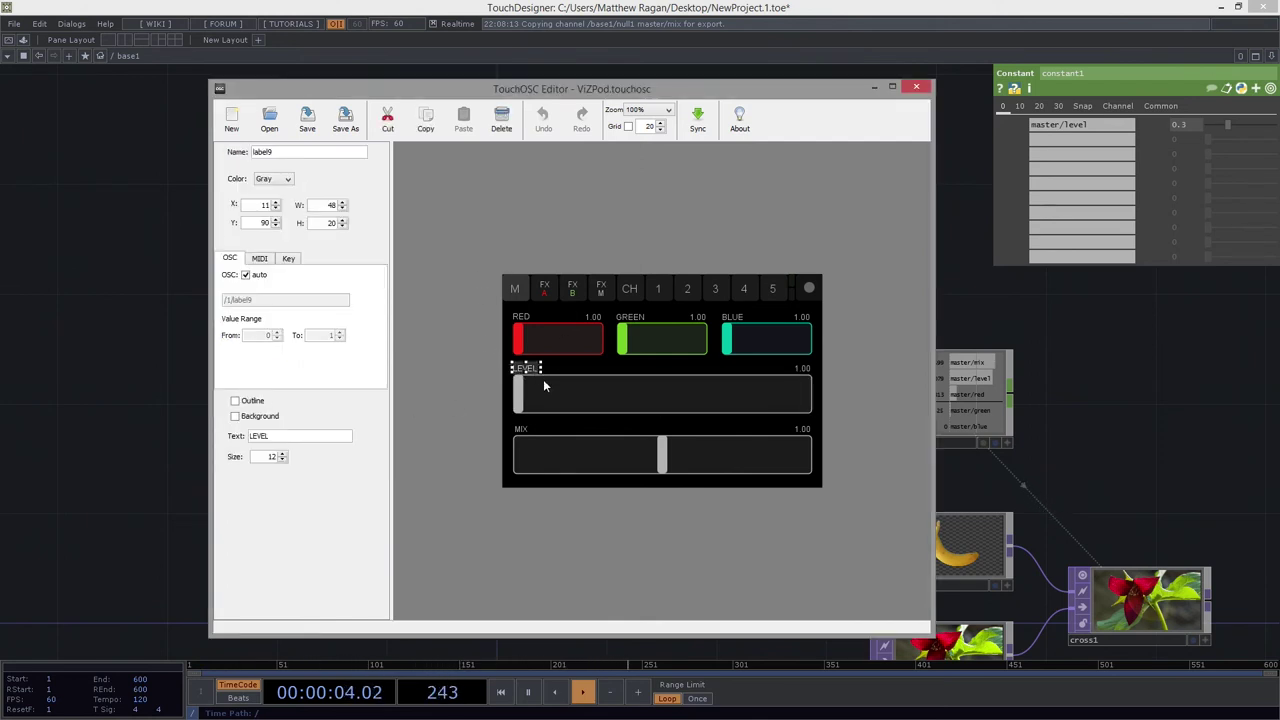
left_click(544, 382)
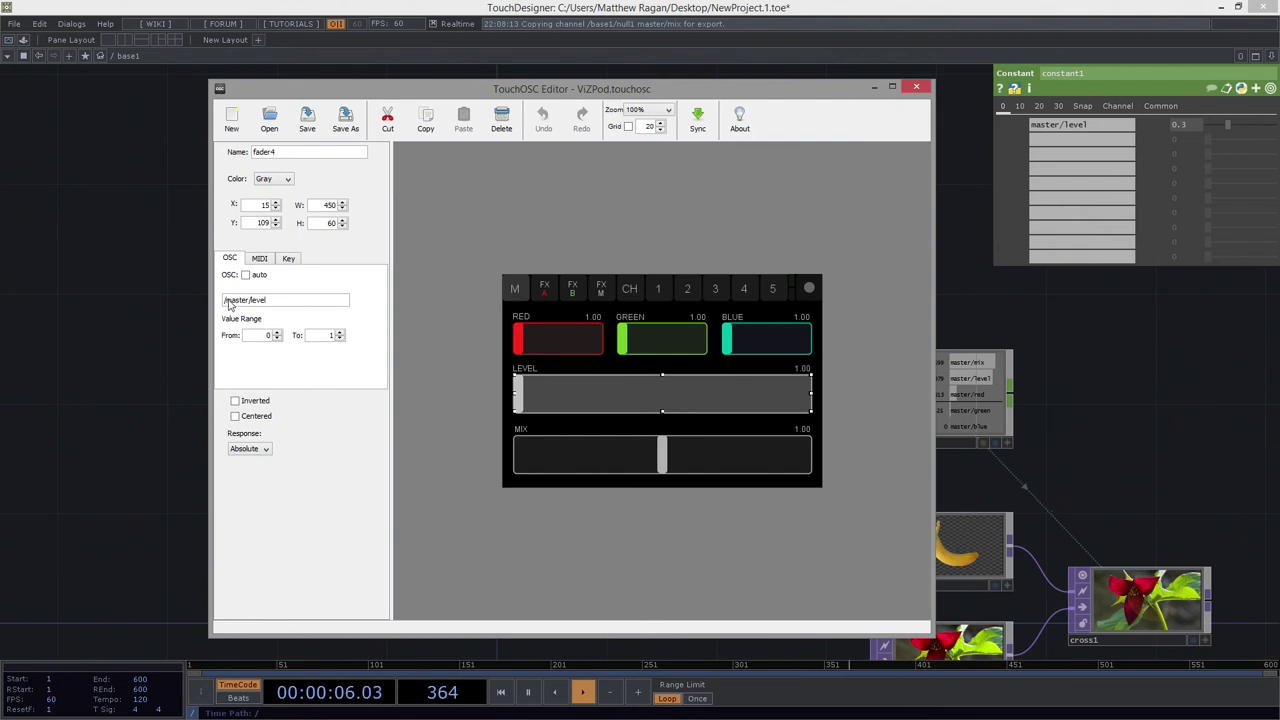
left_click(531, 370)
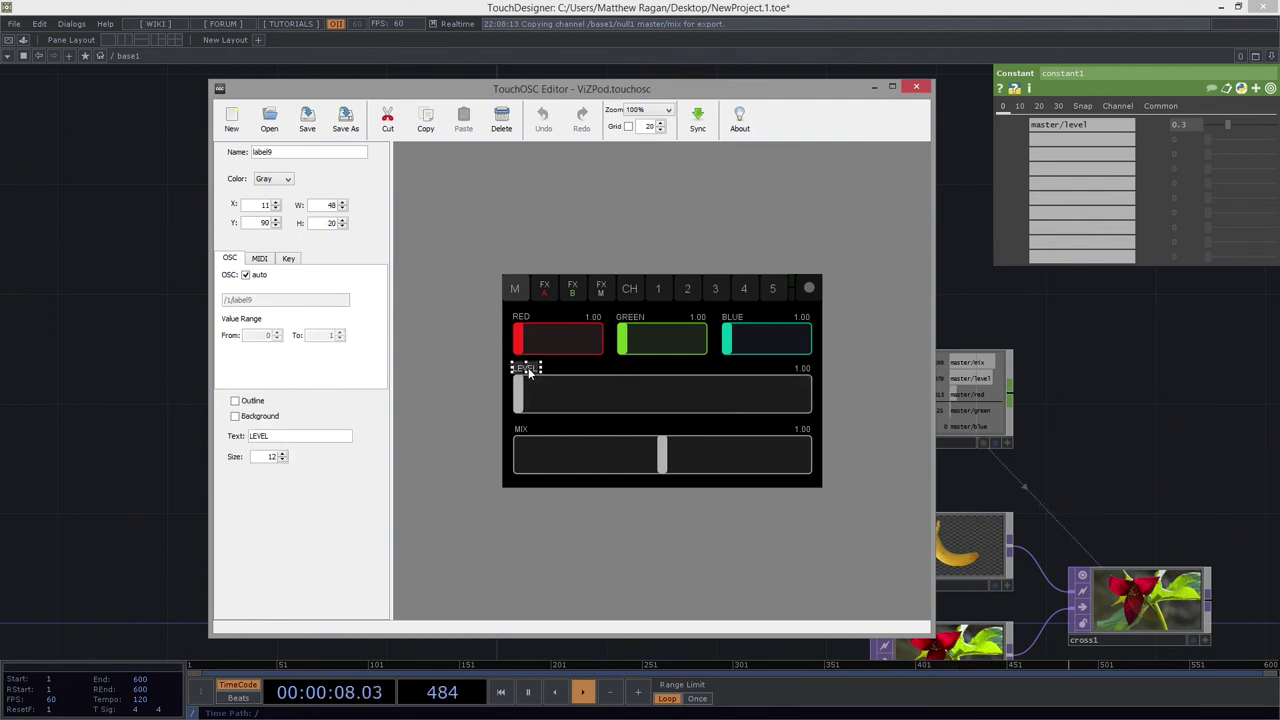
left_click(577, 406)
left_click(531, 370)
left_click(546, 442)
left_click(528, 430)
left_click(526, 369)
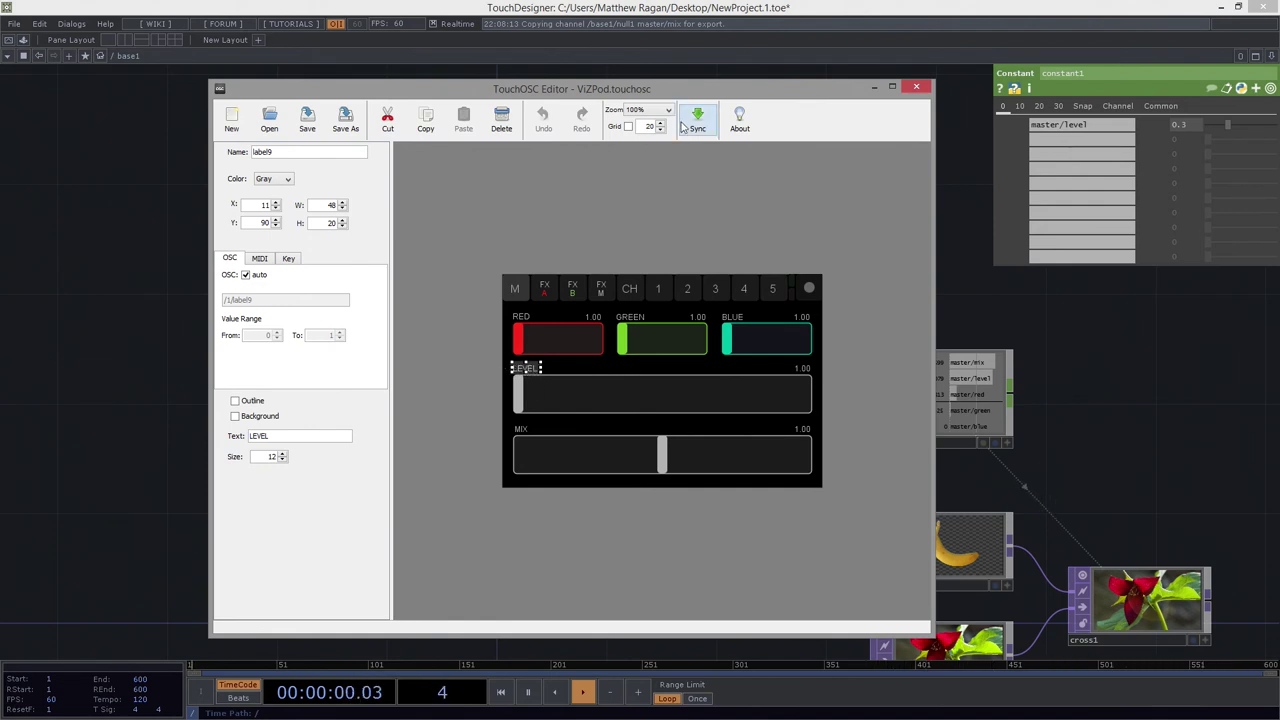
- Make room in the network and add an OSC Out DAT, oscout2
left_click_drag(685, 97, 0, 97)
left_click_drag(383, 503, 458, 620)
scroll(556, 274, "up", 2)
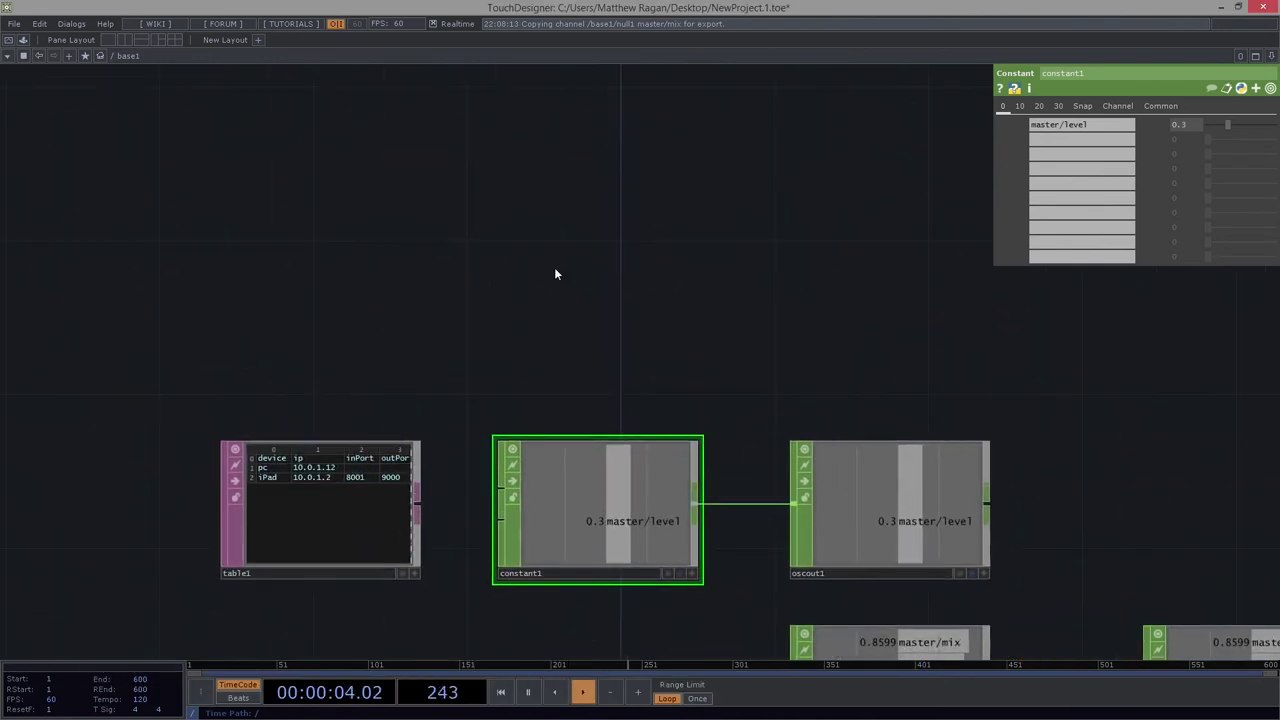
key("Tab")
left_click(502, 286)
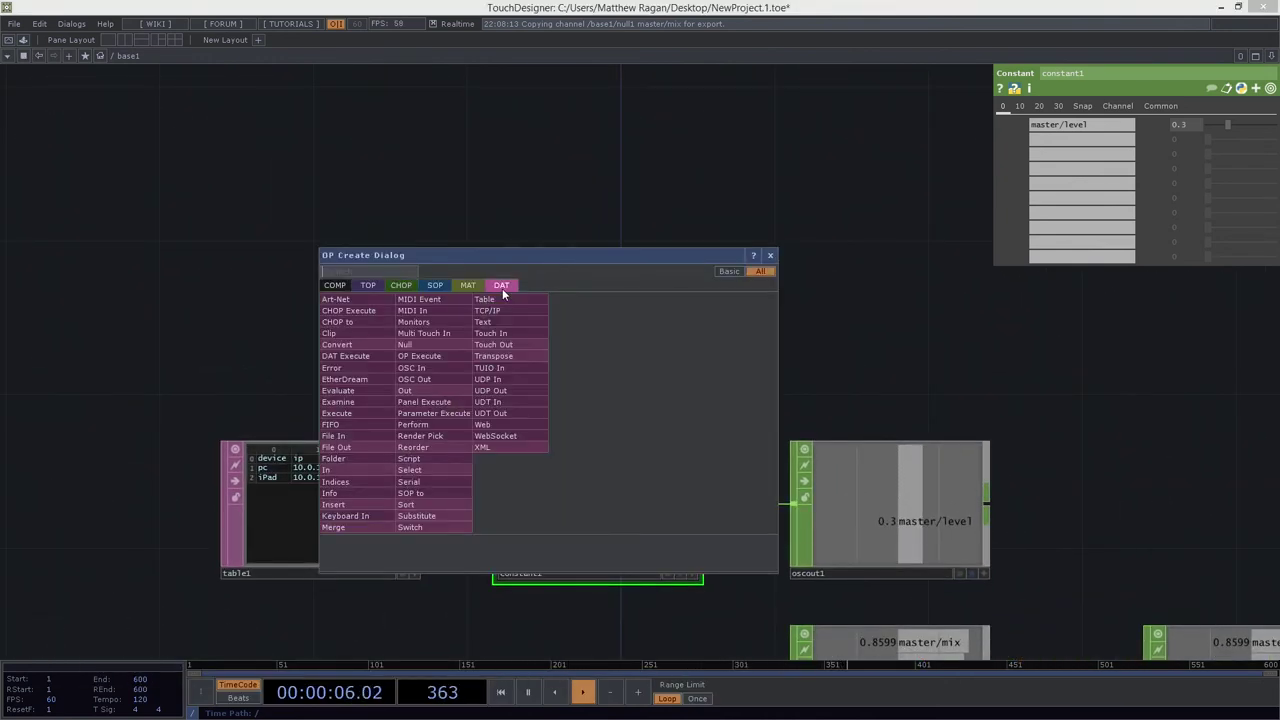
type("ous")
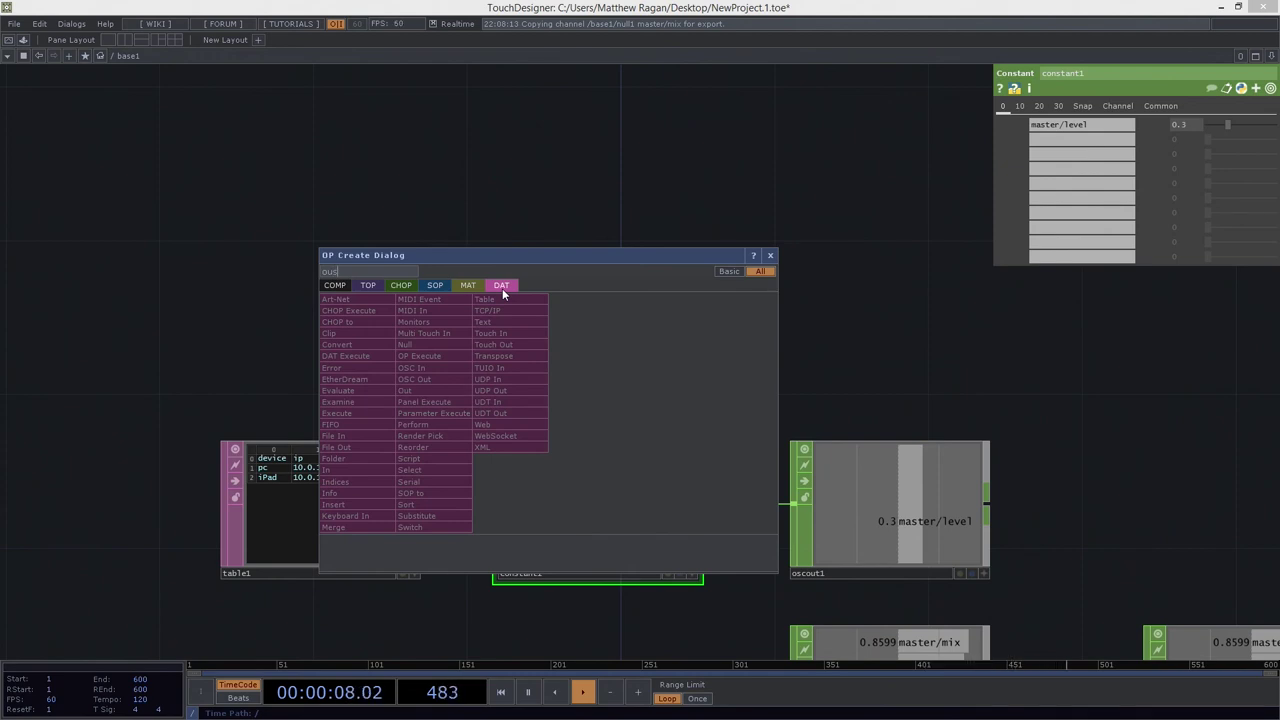
key("BackSpace")
key("BackSpace")
type("sc")
left_click(430, 380)
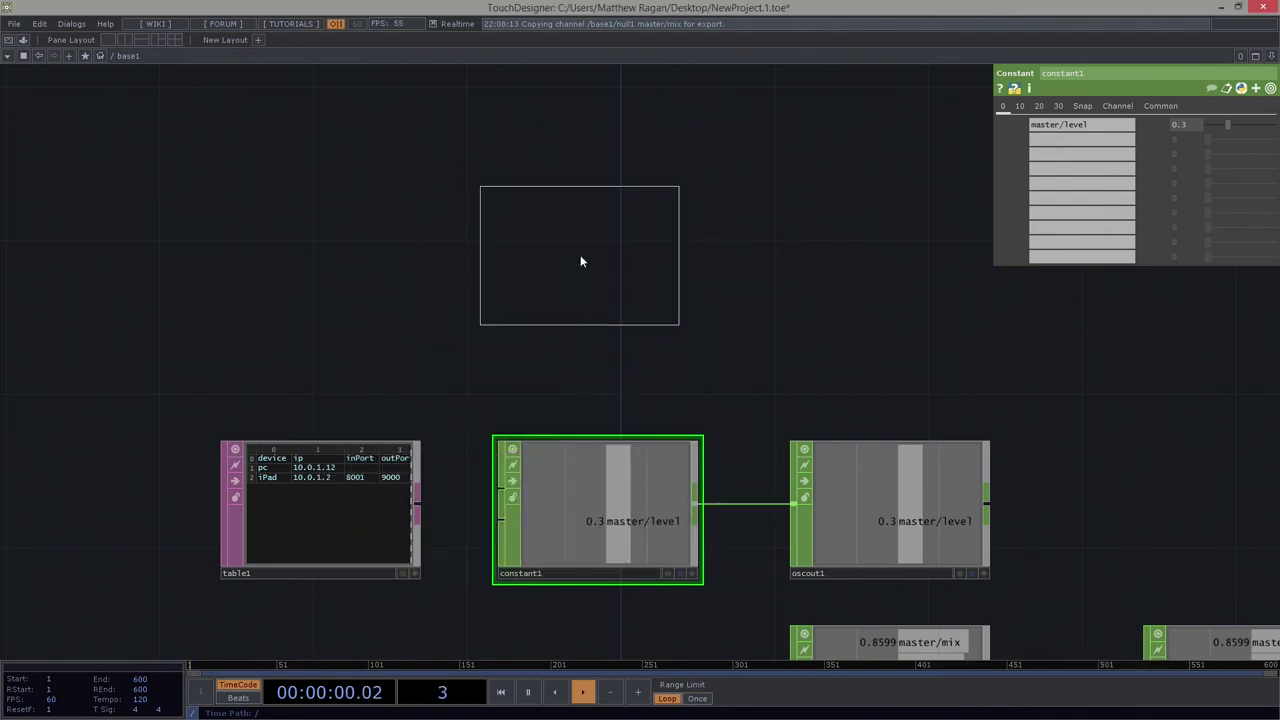
left_click(594, 263)
- Add a Text DAT, text1, placed to the left of oscout2
key("Tab")
type("tex")
left_click(337, 319)
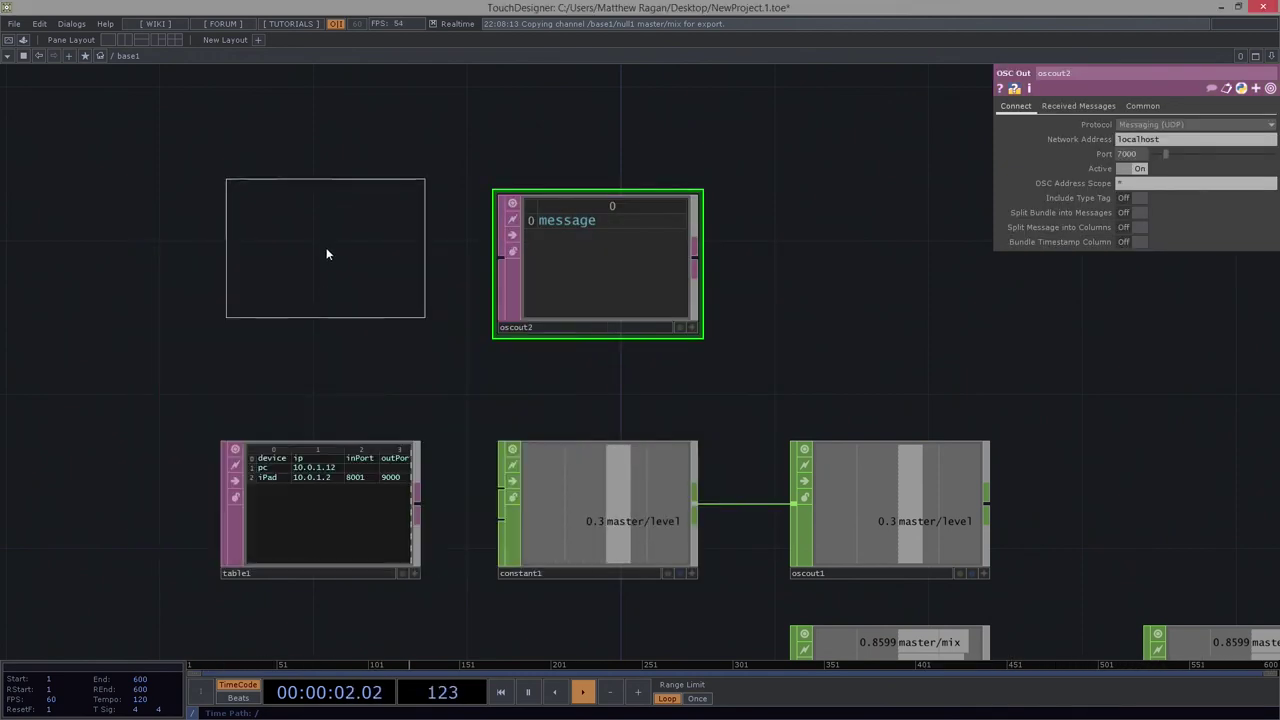
left_click(330, 256)
left_click(352, 271)
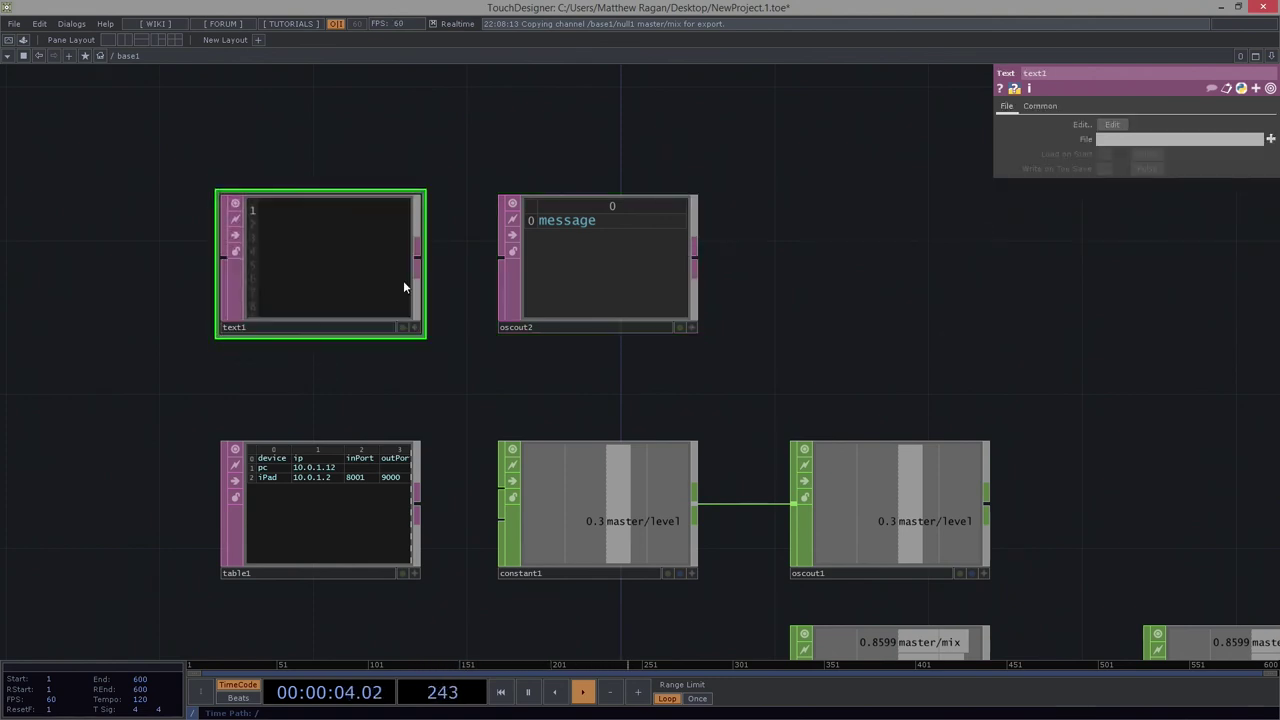
- Set oscout2's network address to 10.0.1.2 and its port to 8001
left_click(640, 290)
left_click(1175, 140)
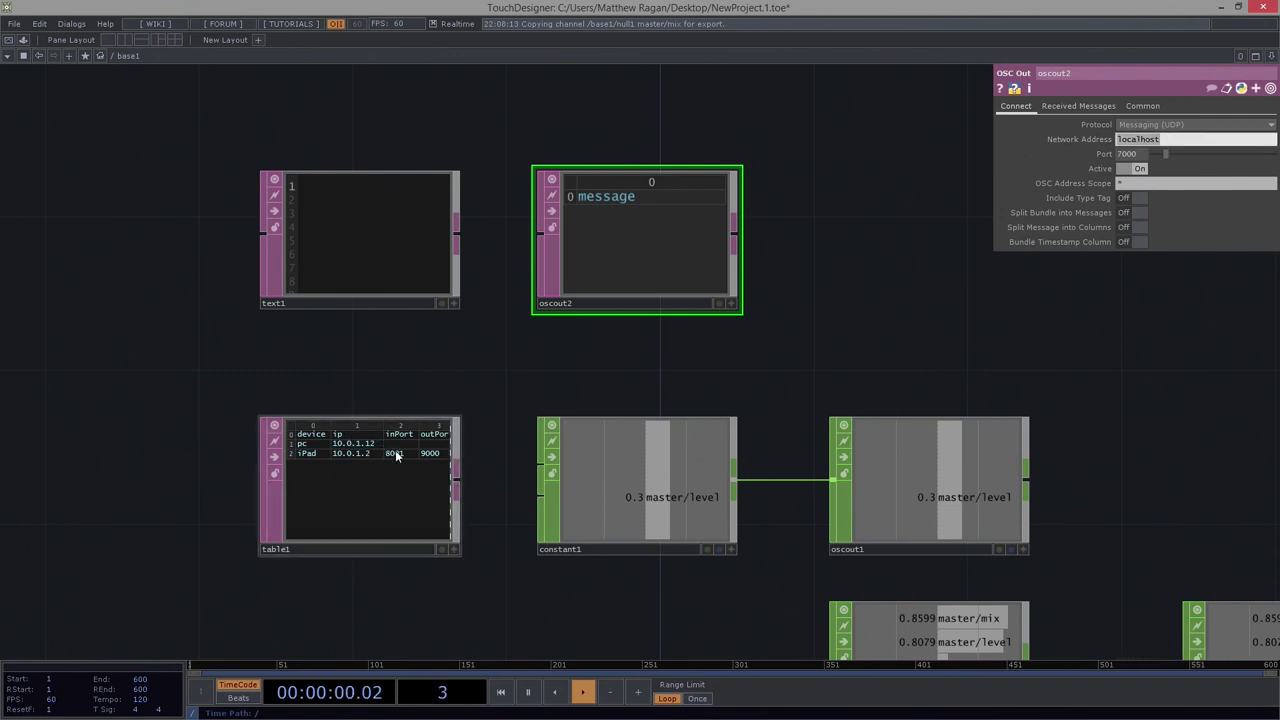
type("10.")
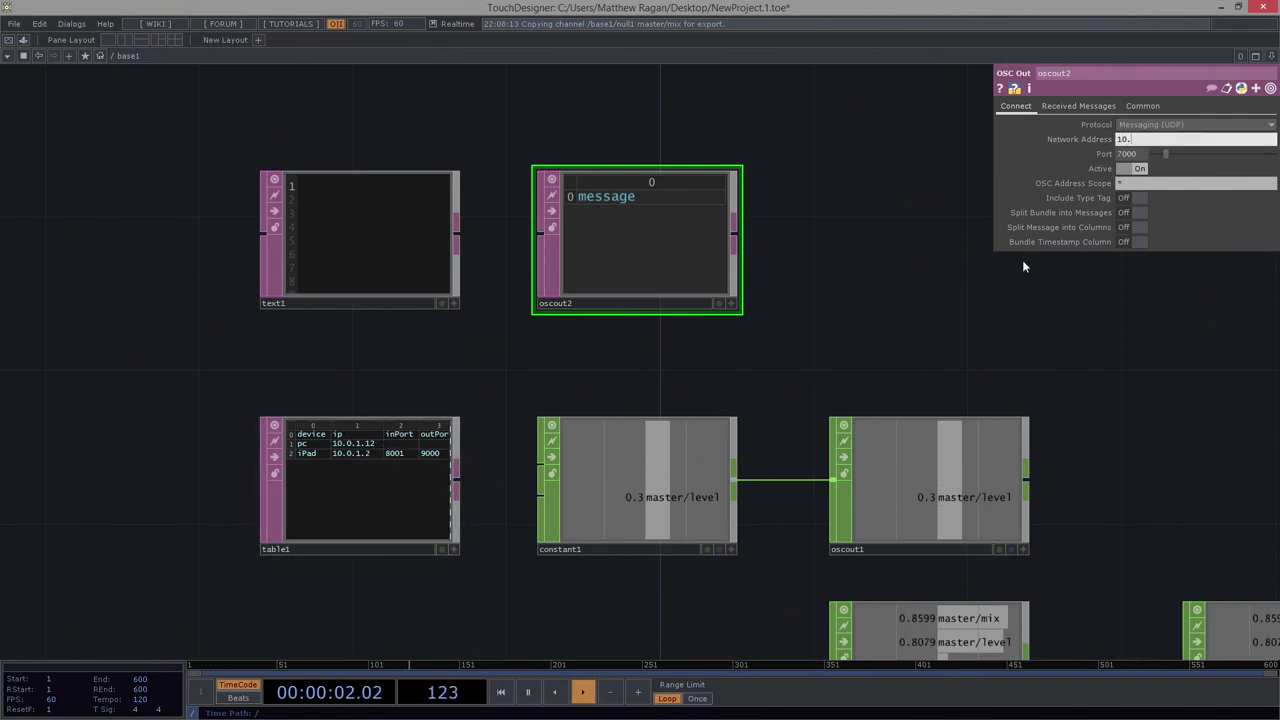
type("0.1.2")
key("Return")
key("Tab")
type("8001")
key("Return")
left_click_drag(895, 303, 915, 327)
scroll(403, 160, "up", 2)
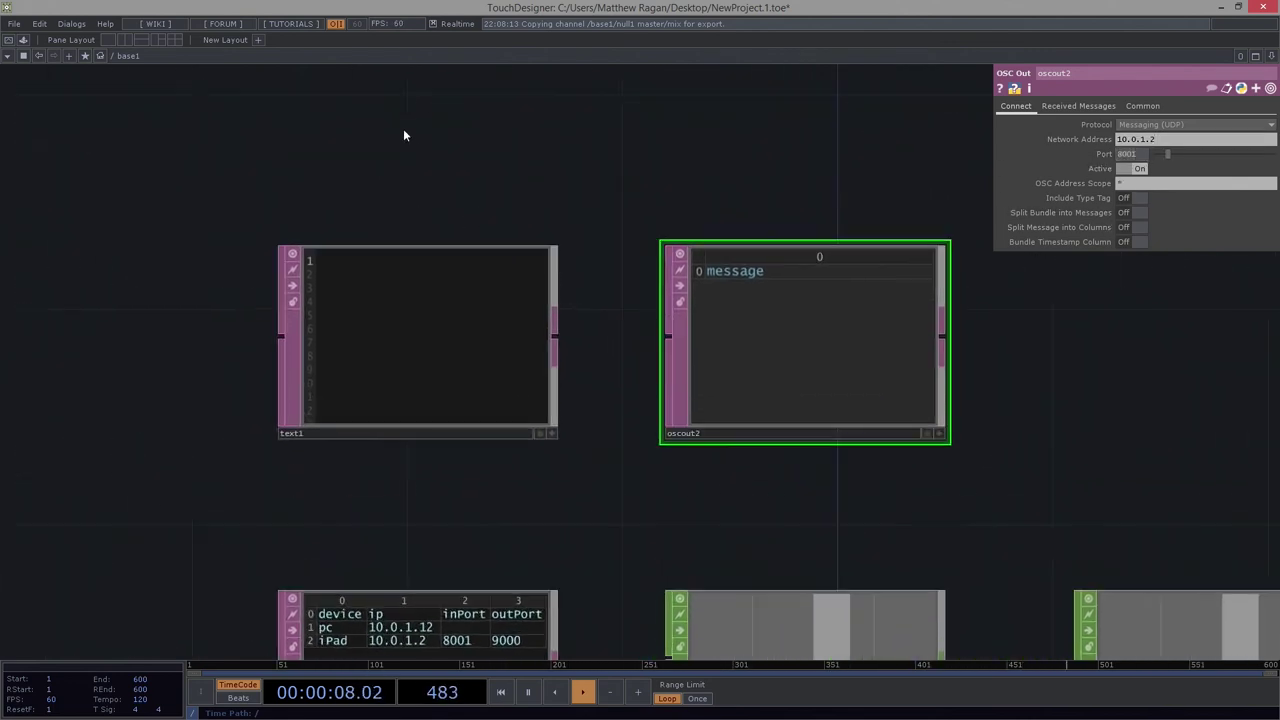
left_click(474, 306)
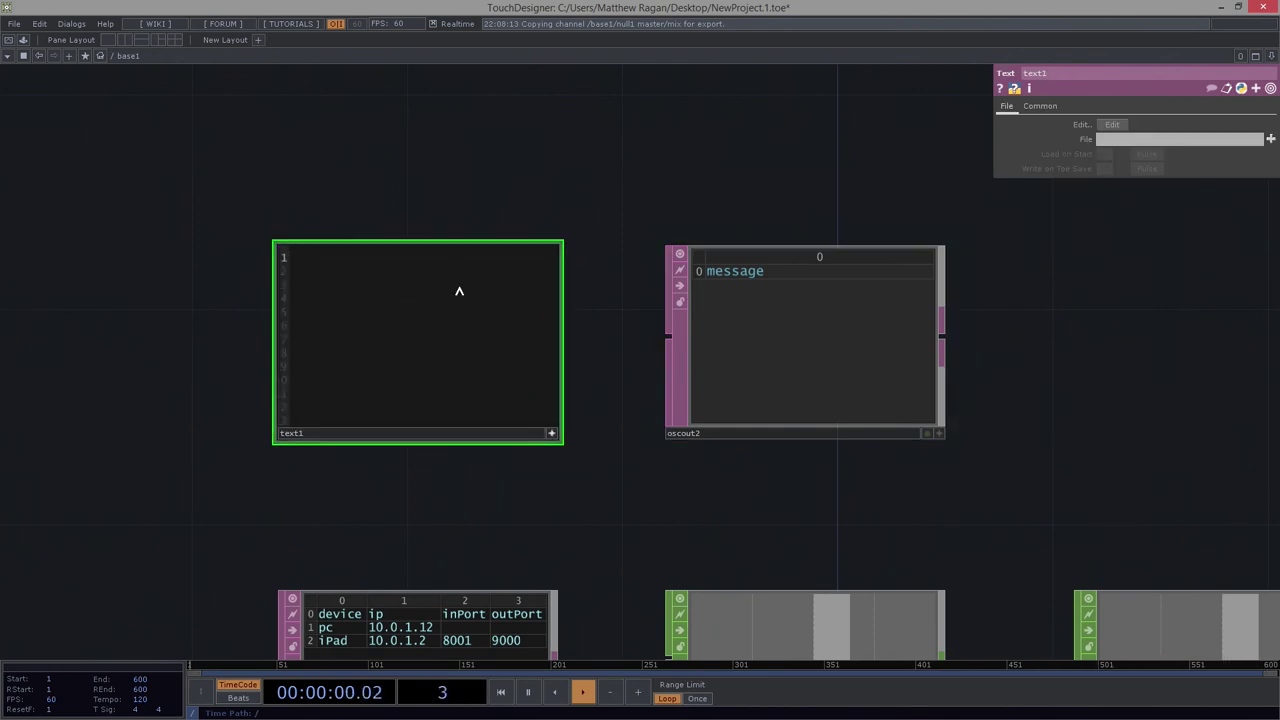
- Write the line lvl = ['Hello'] in text1
type("lvl")
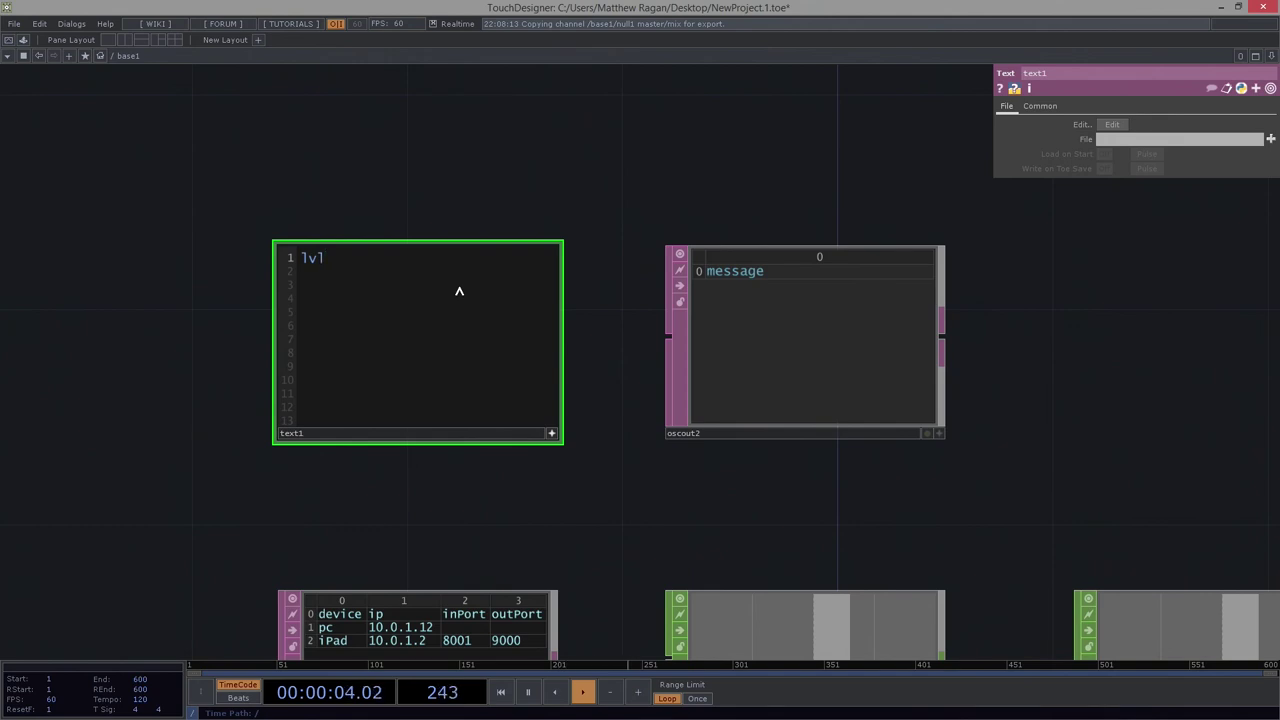
type(" = []")
key("Left")
type("''")
type("Hello")
key("Right")
- Add op('oscout2').sendOSC('') to the script and bring up TouchOSC Editor
type("op()")
key("Left")
type("''")
key("Left")
type("oscout2")
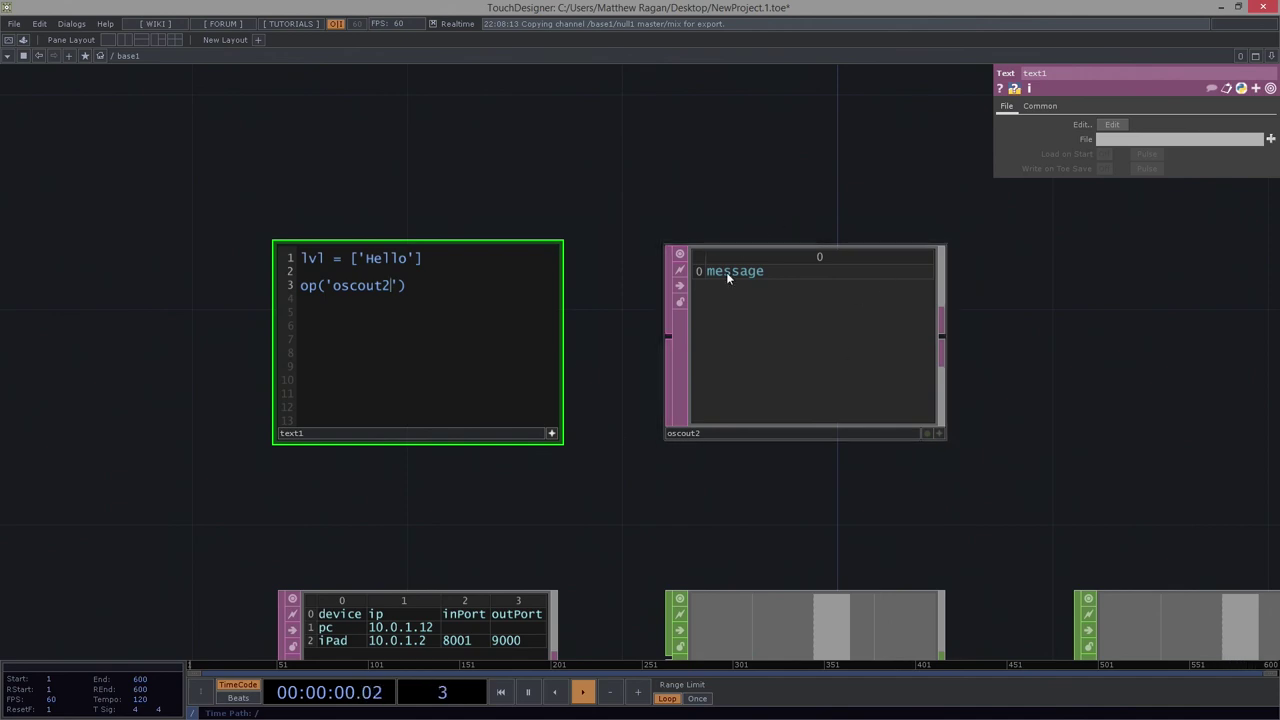
left_click(431, 286)
type(".sendOSC()")
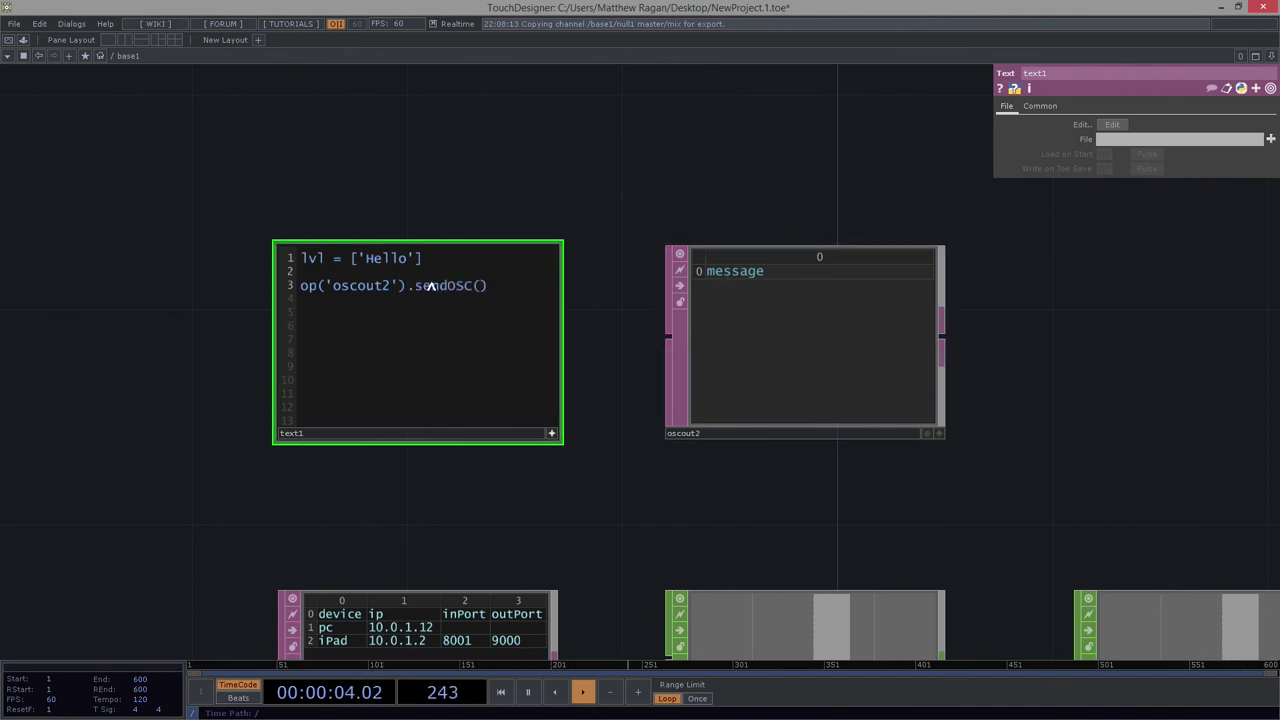
type("''")
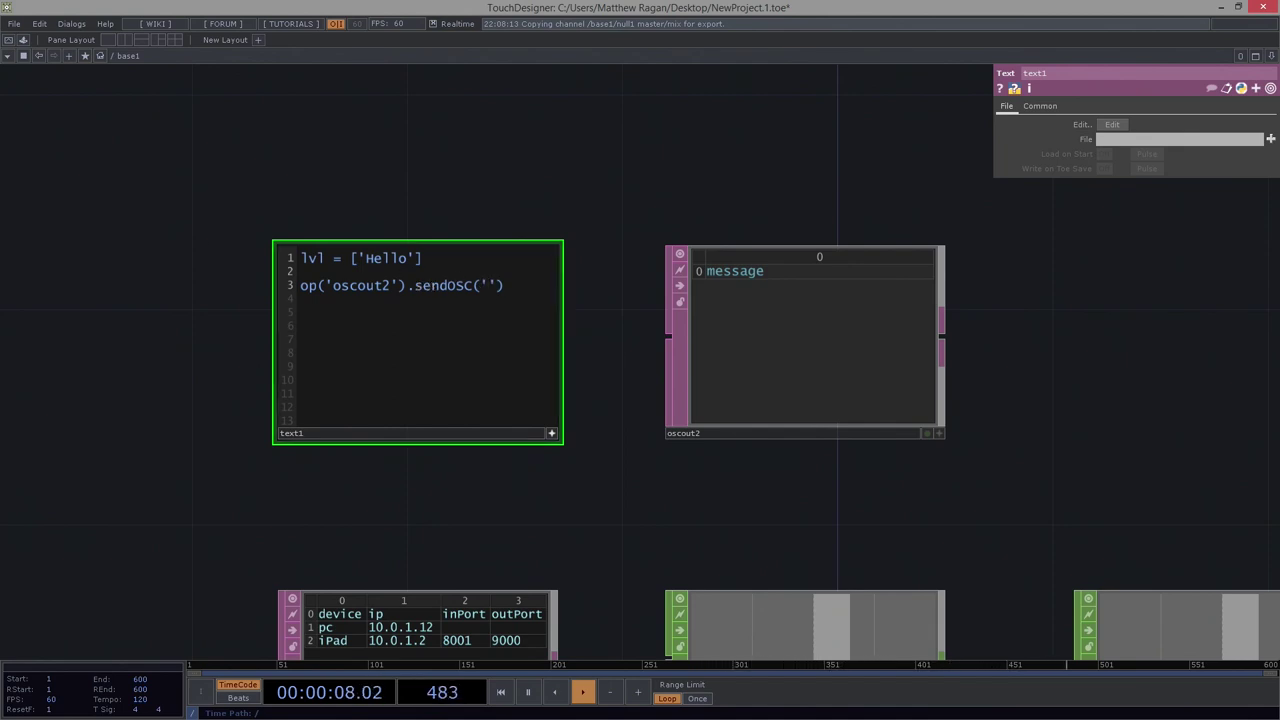
key("alt+Tab")
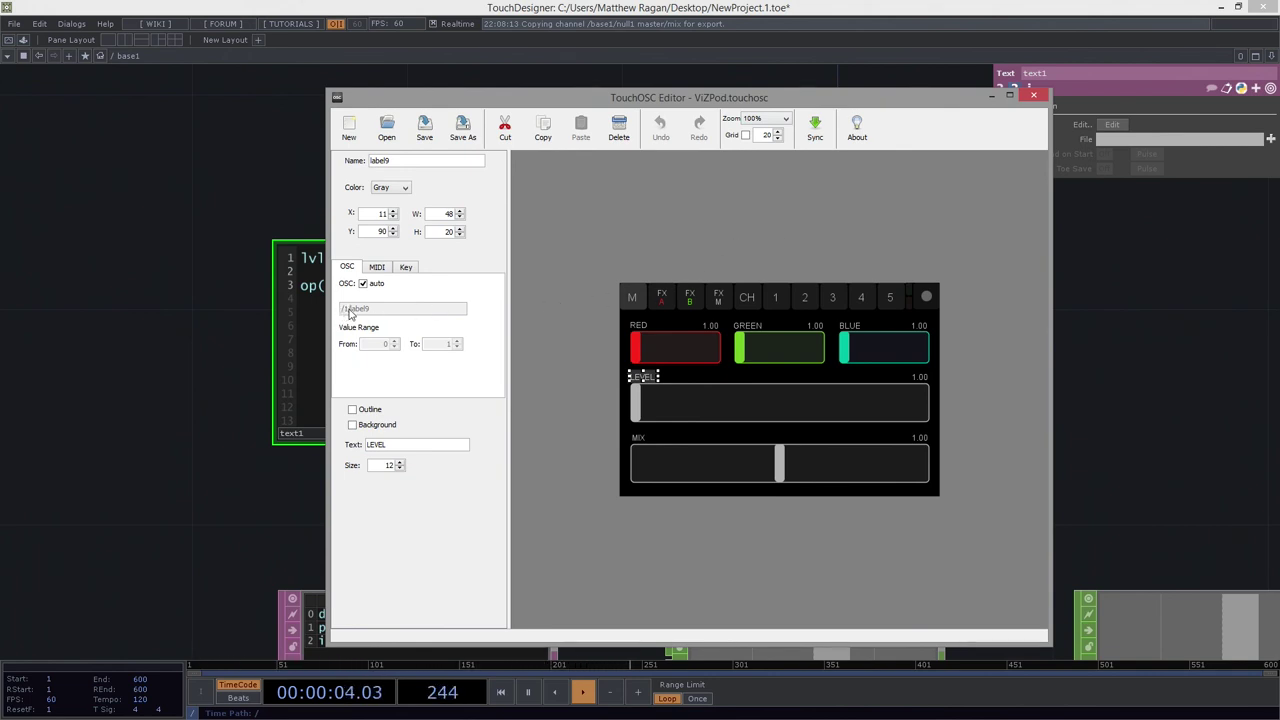
- Fill the sendOSC call with '/1/label9' , lvl as its arguments
key("alt+Tab")
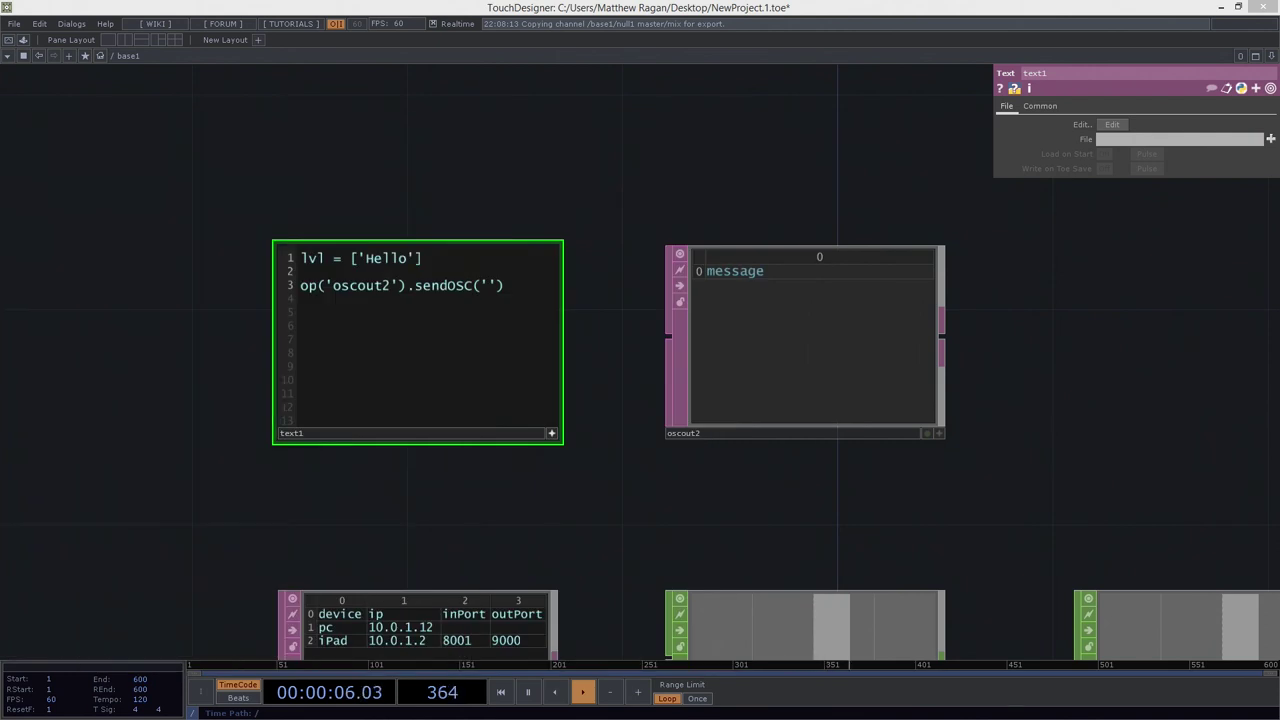
left_click(487, 287)
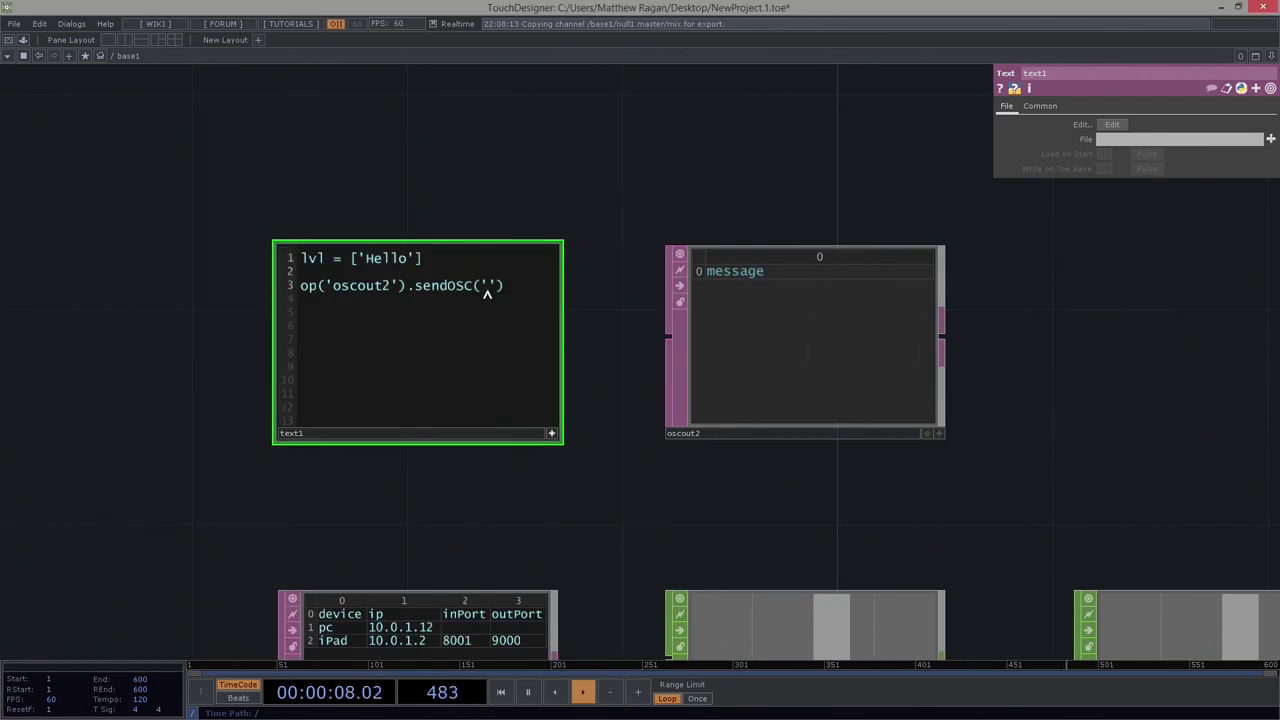
type("/1")
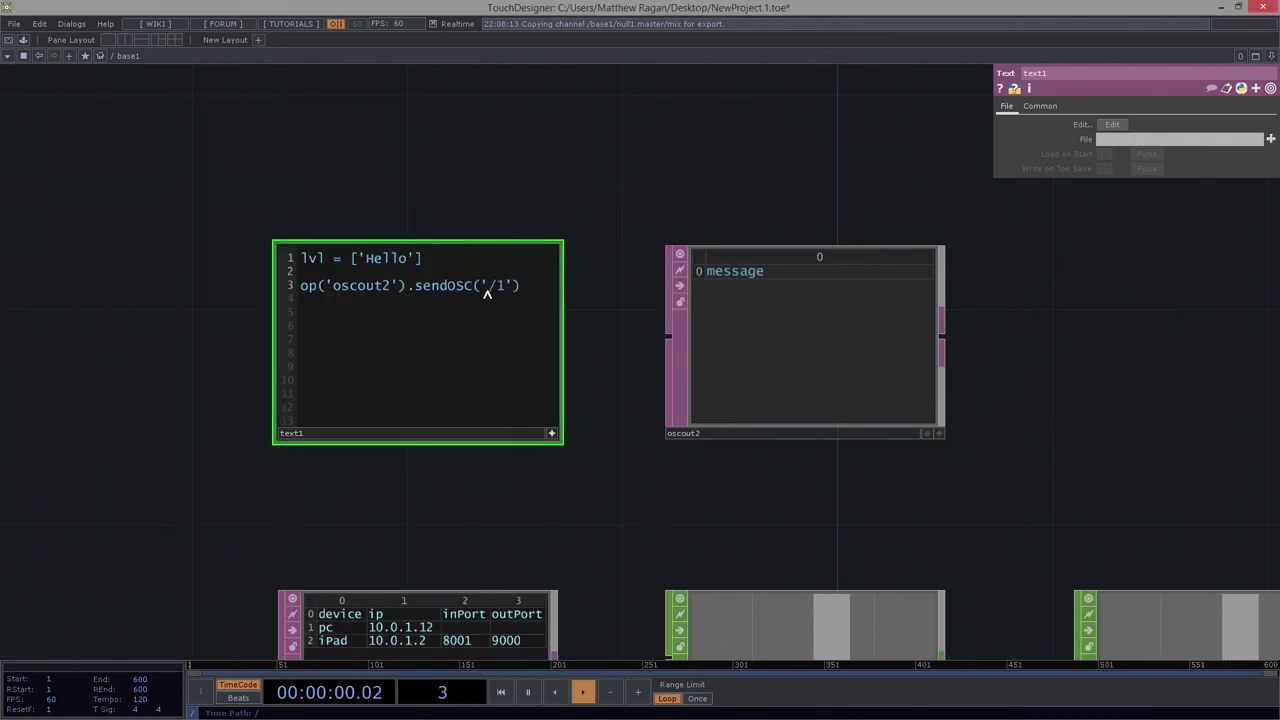
type("/label")
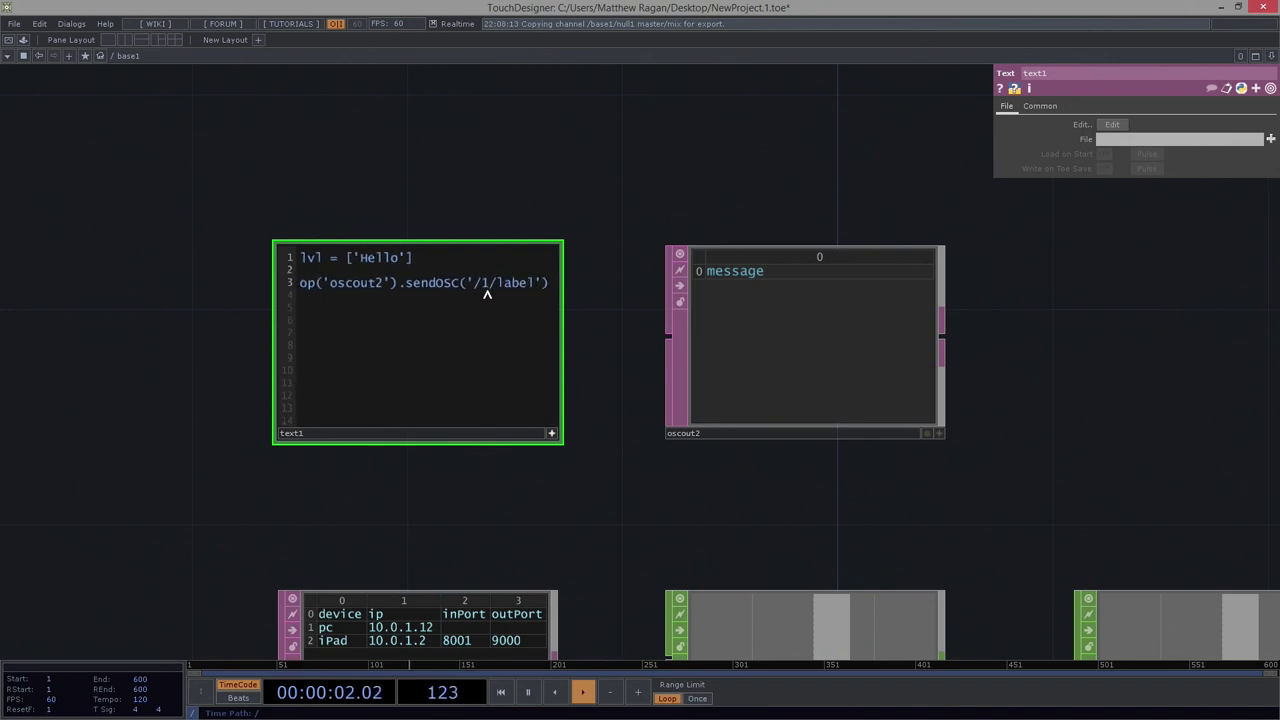
type("0")
key("BackSpace")
key("BackSpace")
type("9")
type("l")
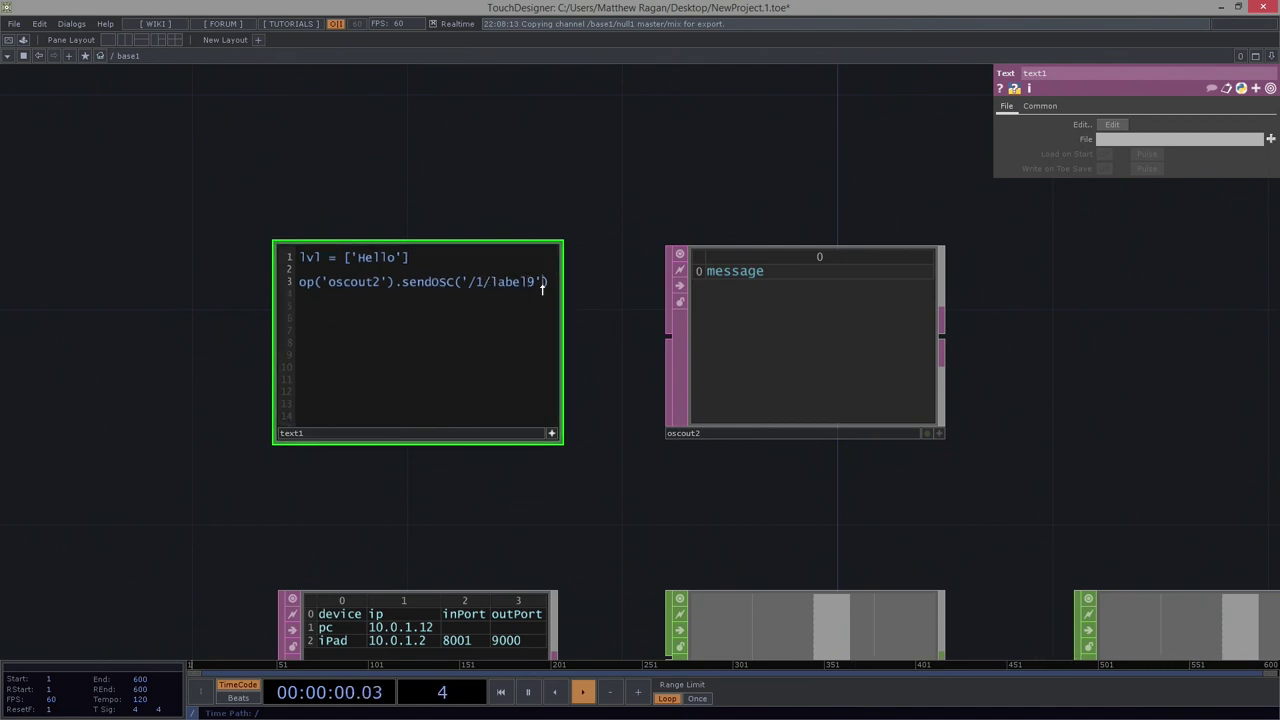
type(" , ")
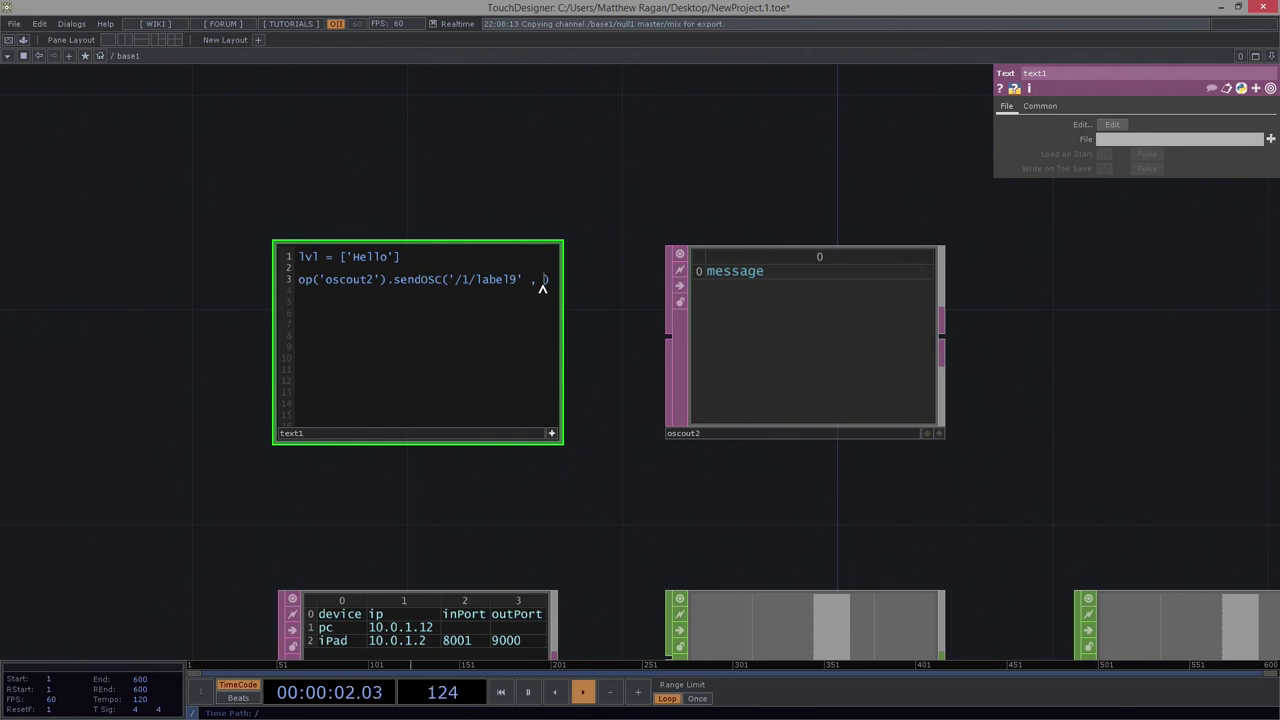
type("lvl")
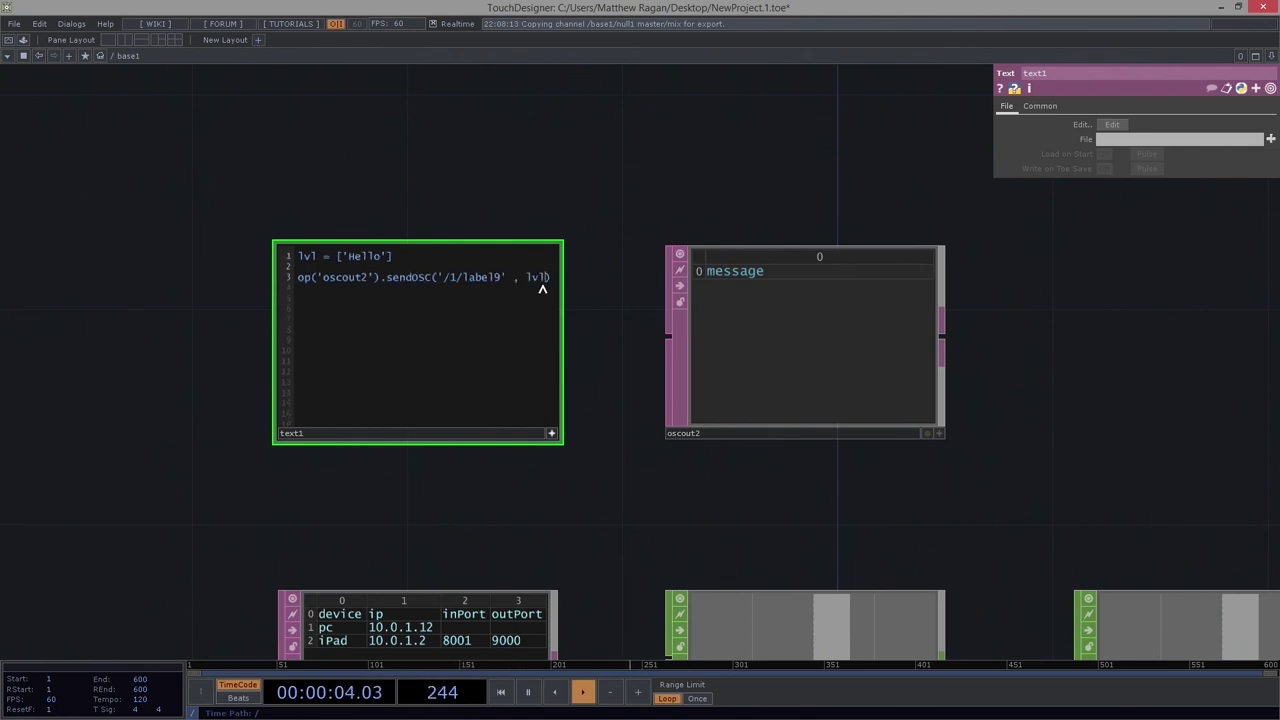
left_click(433, 277)
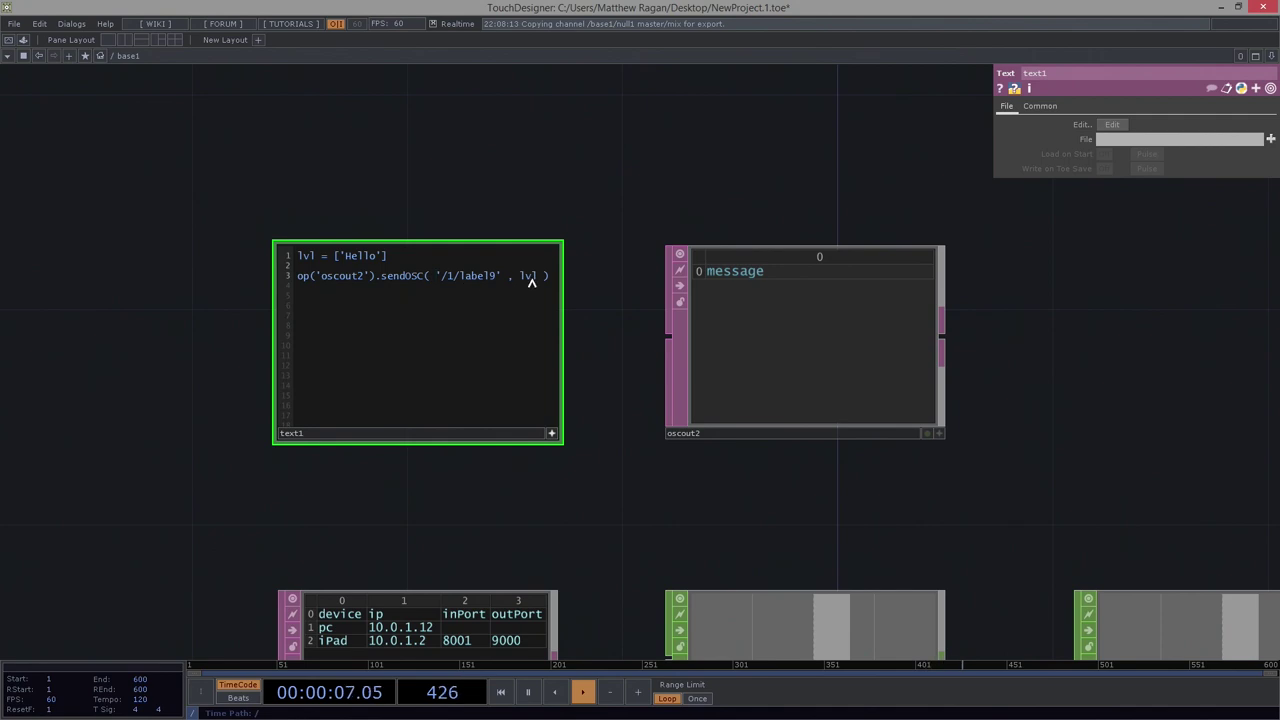
left_click_drag(343, 256, 378, 258)
left_click(381, 260)
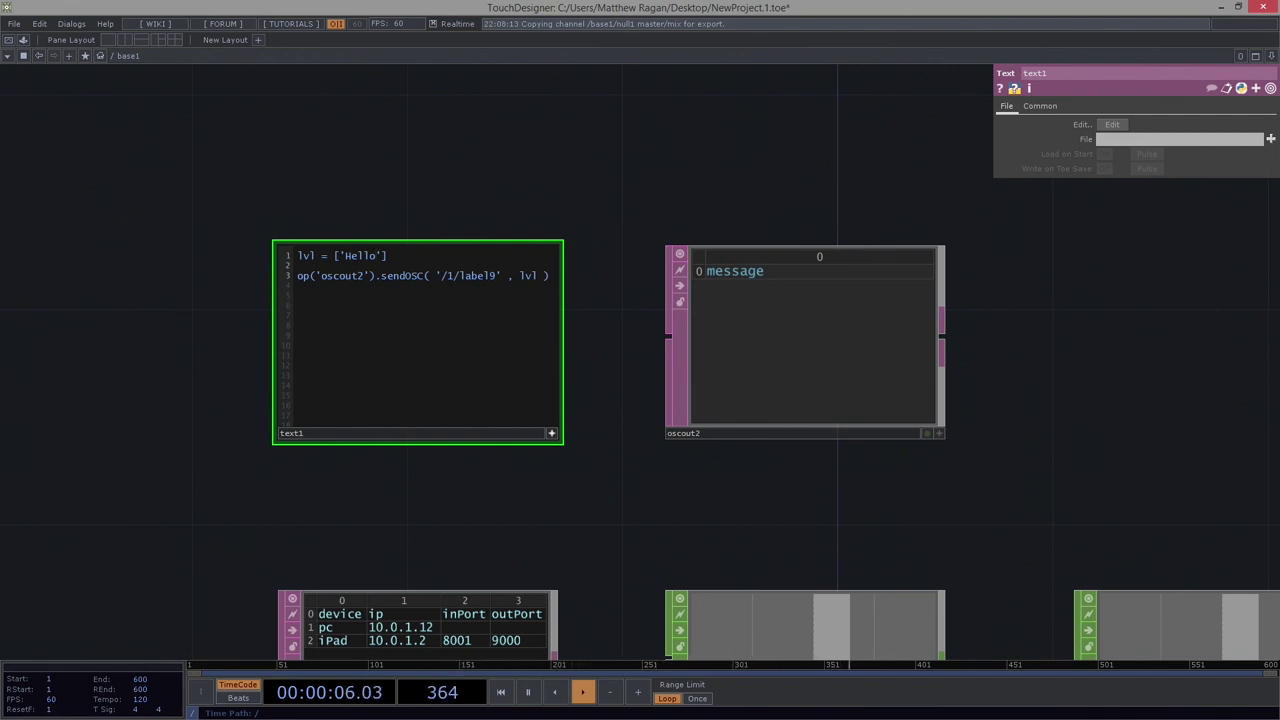
- Run text1's script so the iPad LEVEL label shows Hello, then select Hello for replacement
left_click(552, 434)
scroll(496, 377, "up", 4)
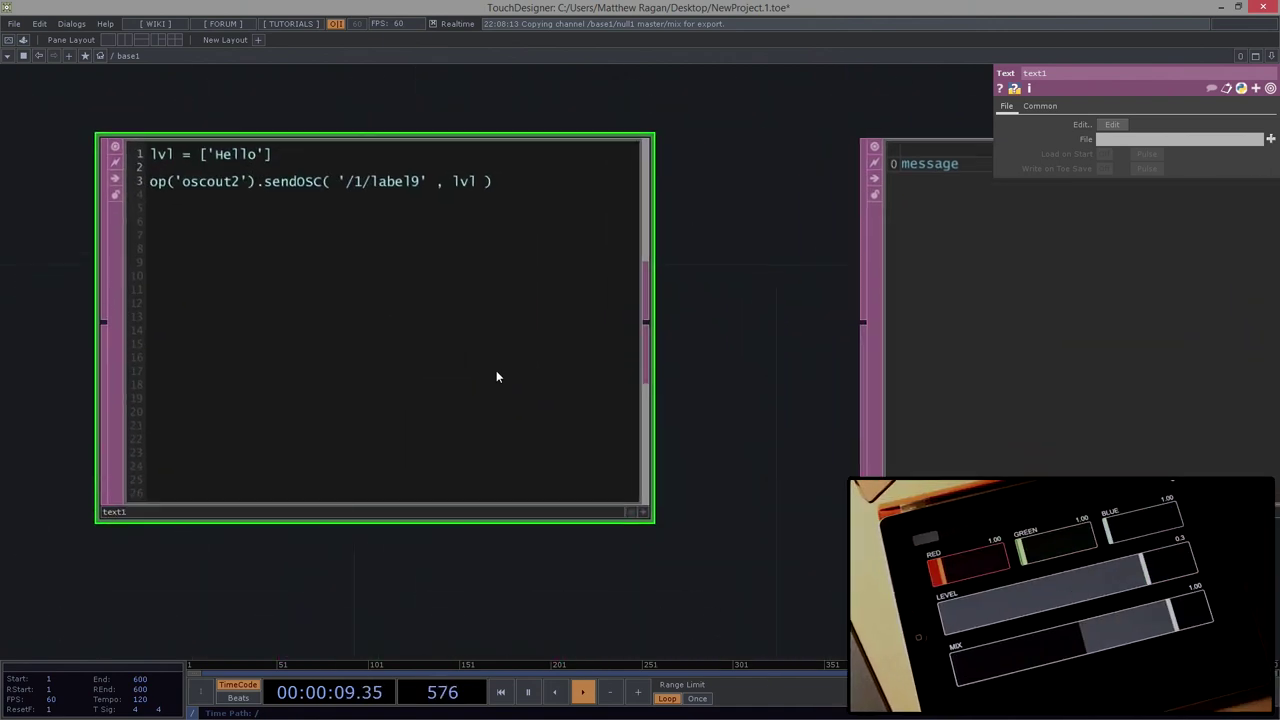
right_click(423, 278)
left_click(457, 298)
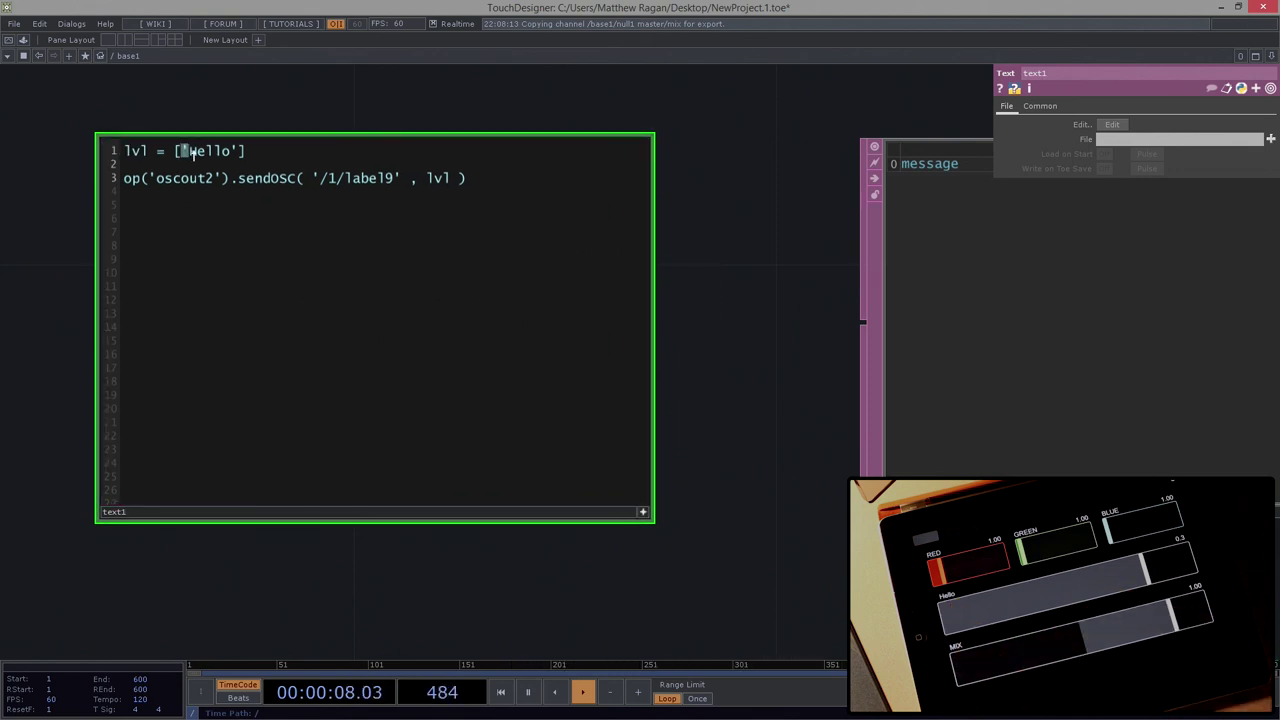
left_click_drag(182, 150, 236, 157)
left_click(186, 240)
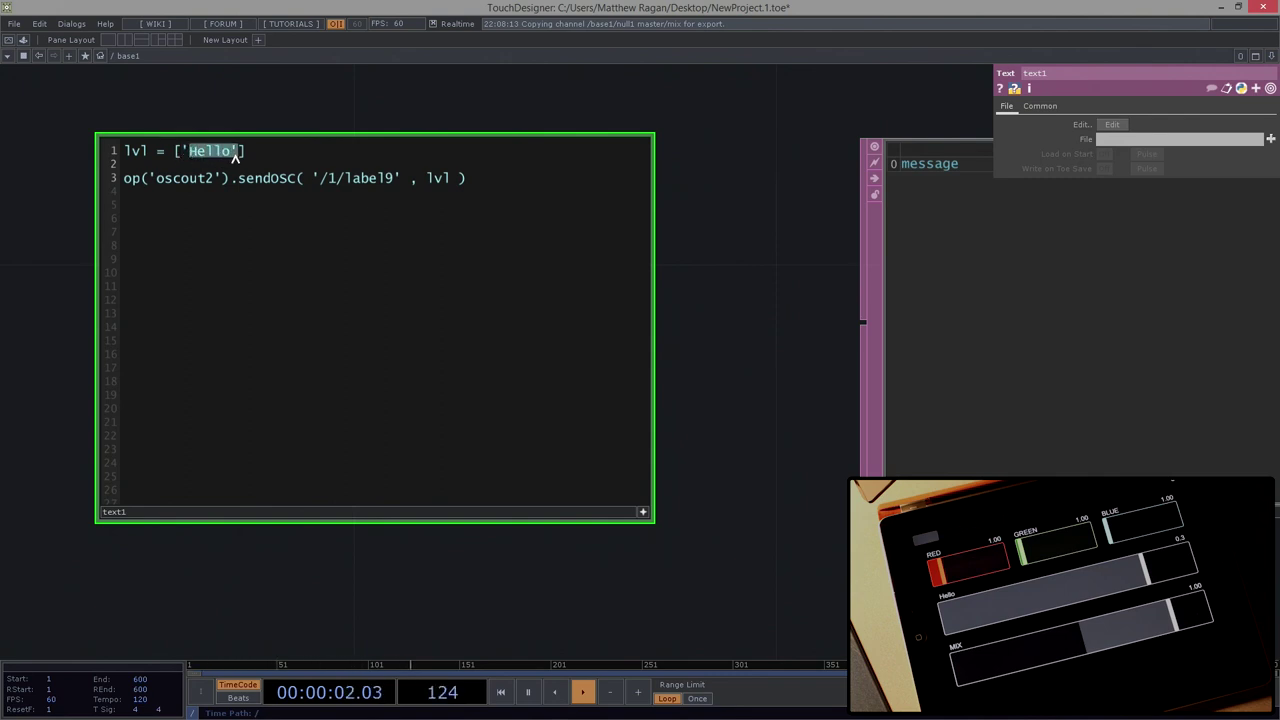
- Edit line 1 of the text1 script to lvl = ['LEVEL']
type("LVELL")
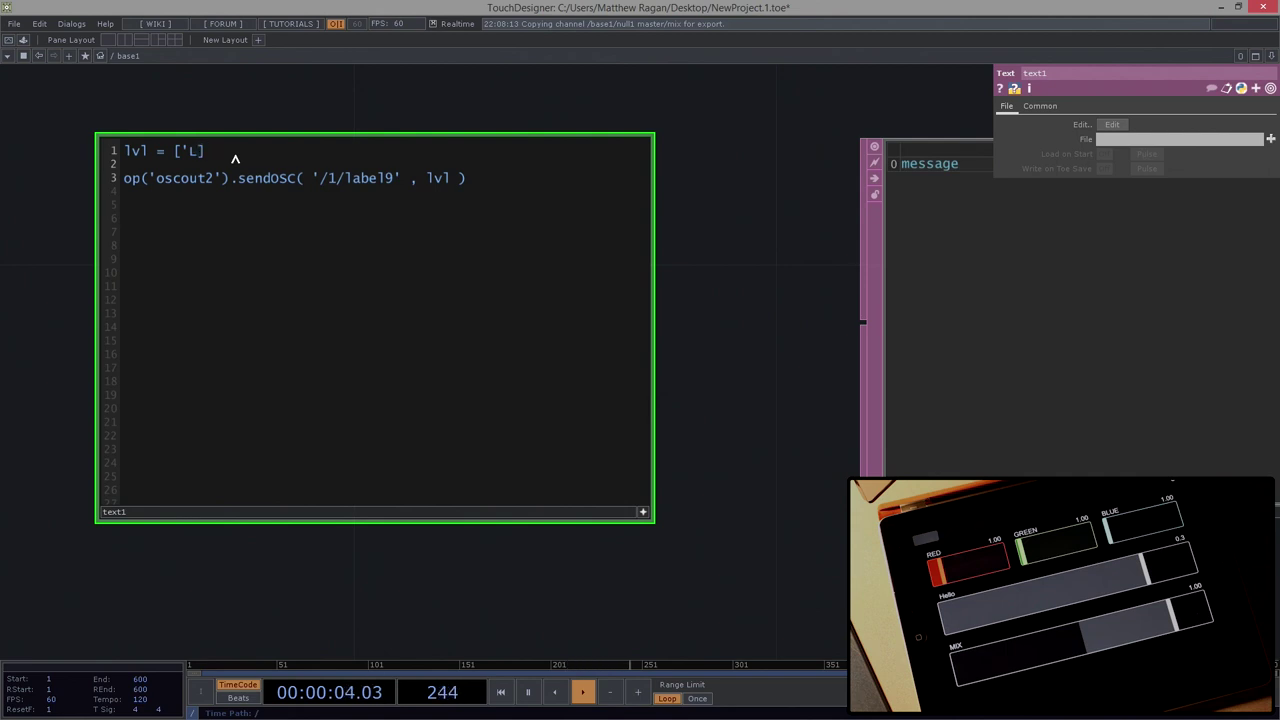
key("BackSpace")
key("BackSpace")
key("BackSpace")
key("BackSpace")
type("ELVL")
key("BackSpace")
type("L")
key("BackSpace")
key("BackSpace")
key("BackSpace")
type("VEL'")
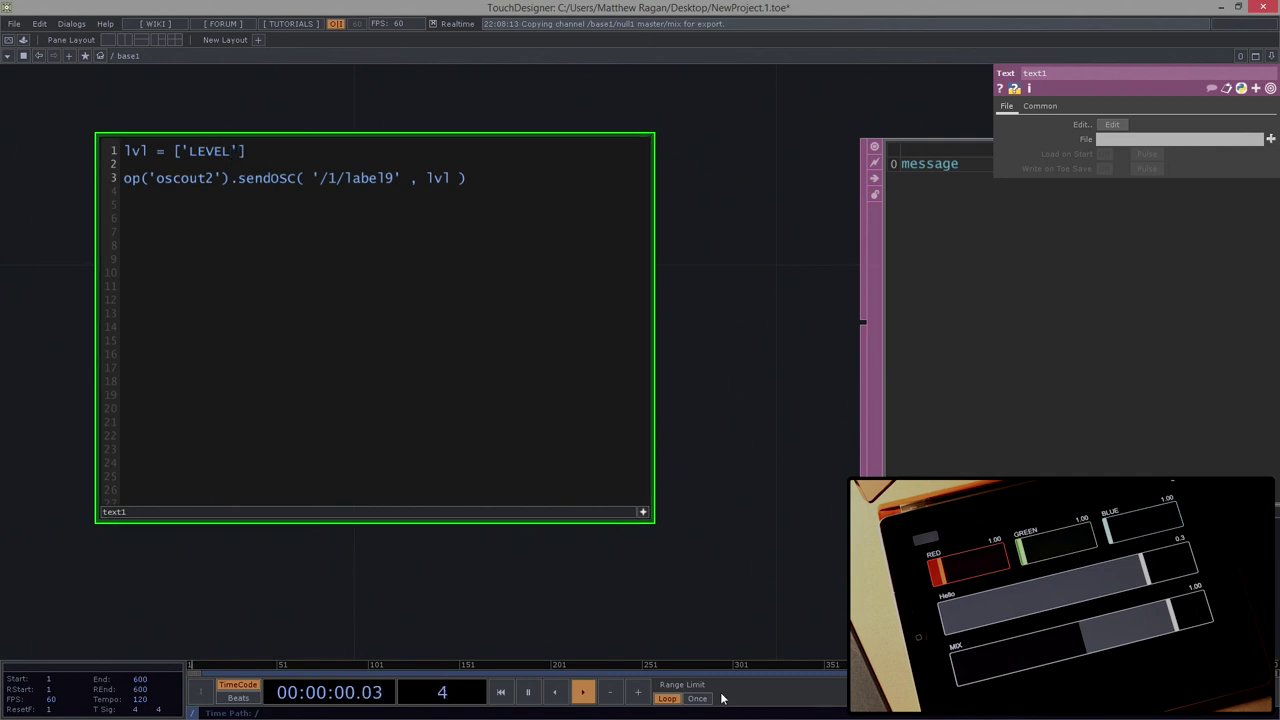
- Run the text1 script so the iPad label reads LEVEL again
left_click(644, 512)
right_click(570, 434)
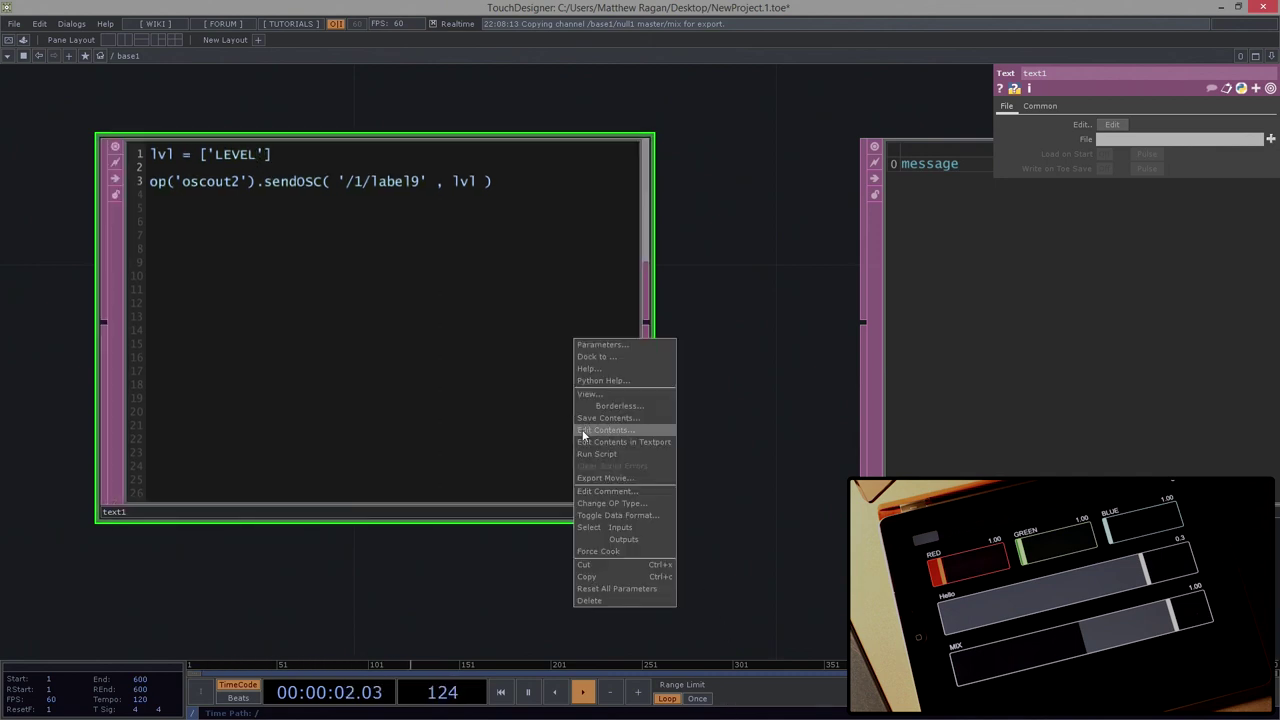
left_click(608, 452)
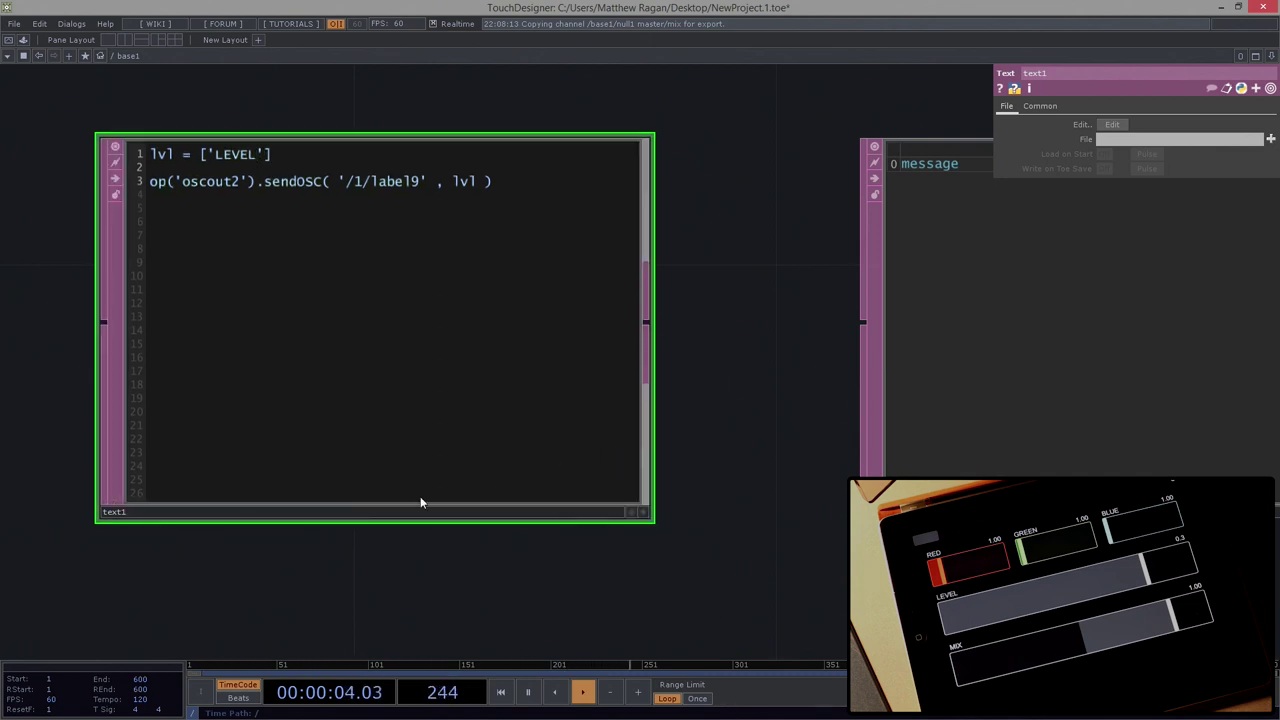
- Switch to TouchOSC Editor, where the VizPod.touchosc layout's label9 reads LEVEL
key("alt+Tab")
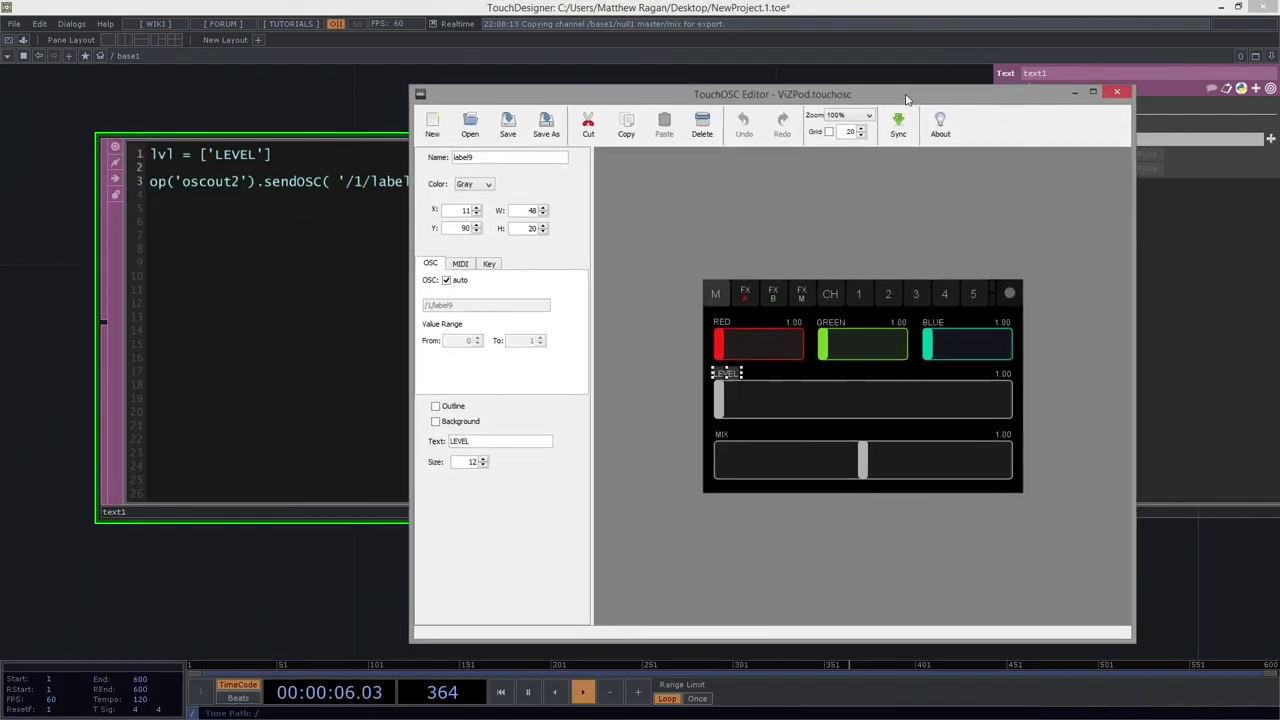